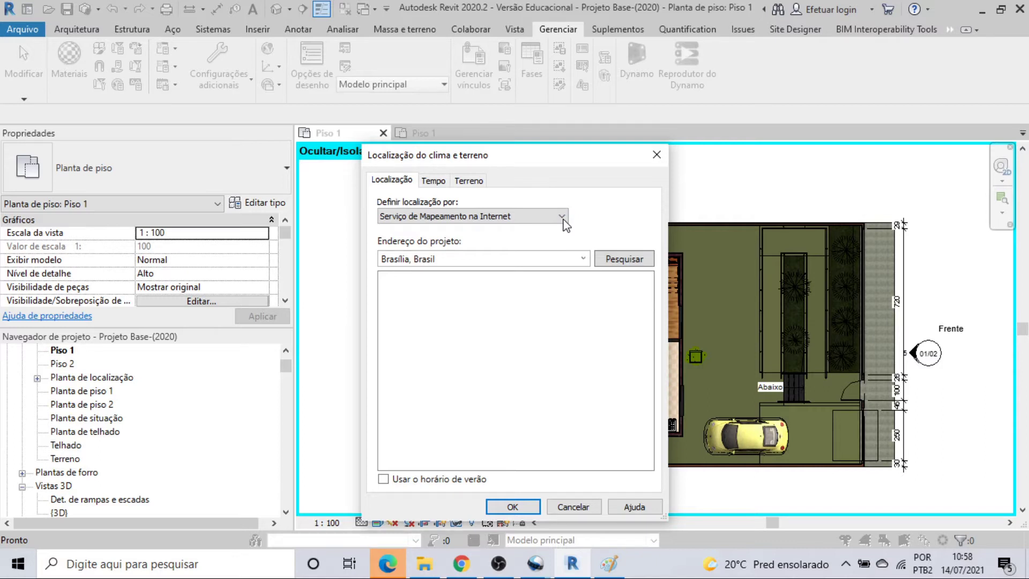
# Search for the project's street address in Congonhas through the Internet mapping service.
pyautogui.write('as')
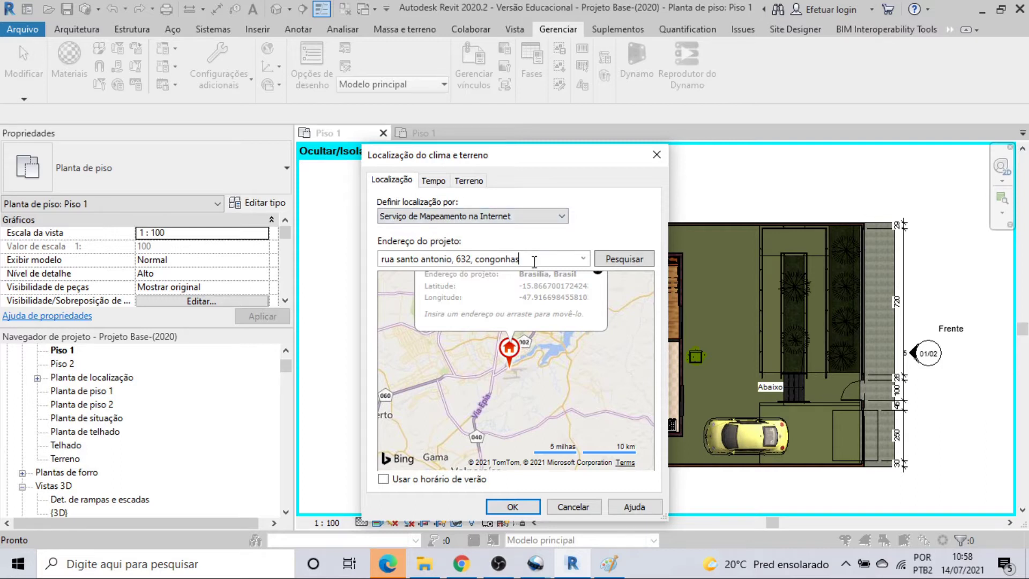
pyautogui.click(623, 259)
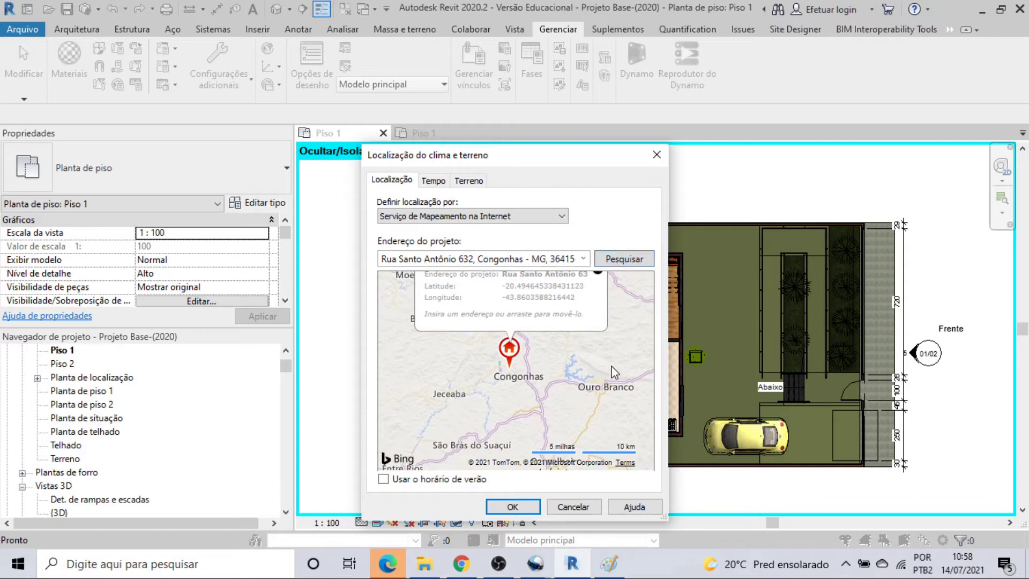
# Widen the location dialog, move the project marker just east of the street onto the lot, and accept the location.
pyautogui.scroll(2, 511, 376)
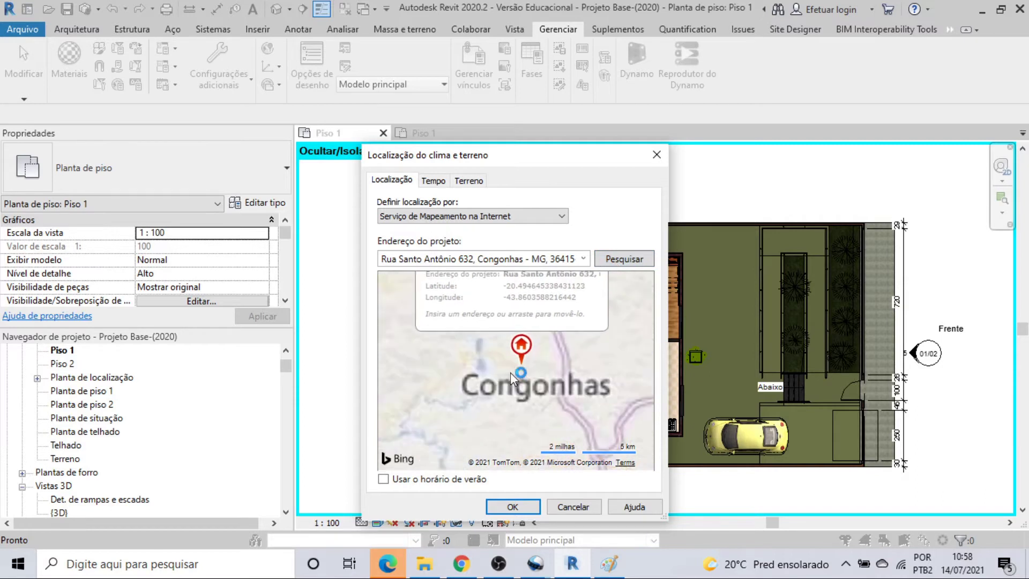
pyautogui.moveTo(506, 375); pyautogui.dragTo(575, 372)
pyautogui.scroll(1, 576, 375)
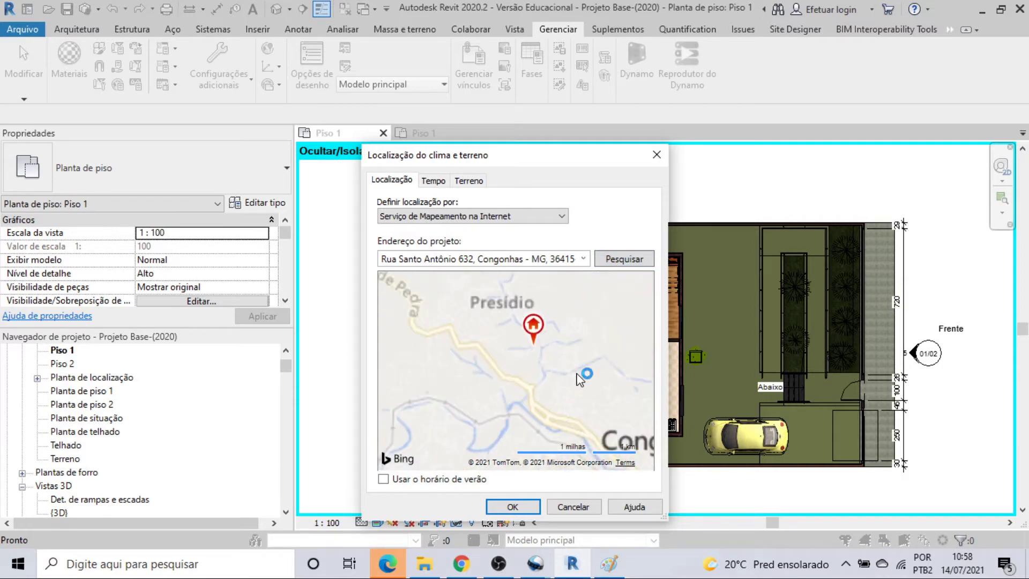
pyautogui.scroll(1, 579, 378)
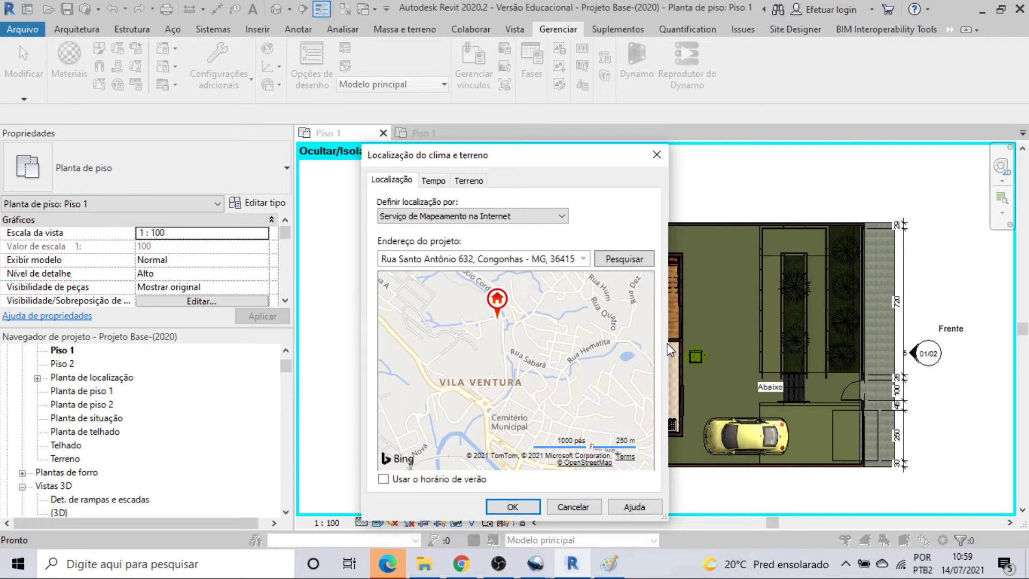
pyautogui.moveTo(667, 348); pyautogui.dragTo(763, 347)
pyautogui.scroll(3, 567, 338)
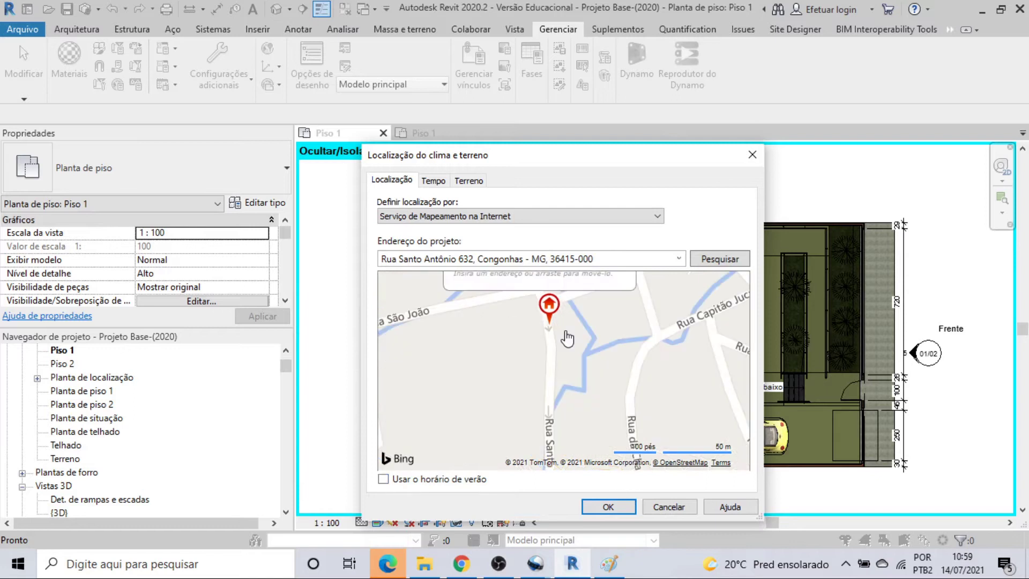
pyautogui.moveTo(567, 338); pyautogui.dragTo(573, 407)
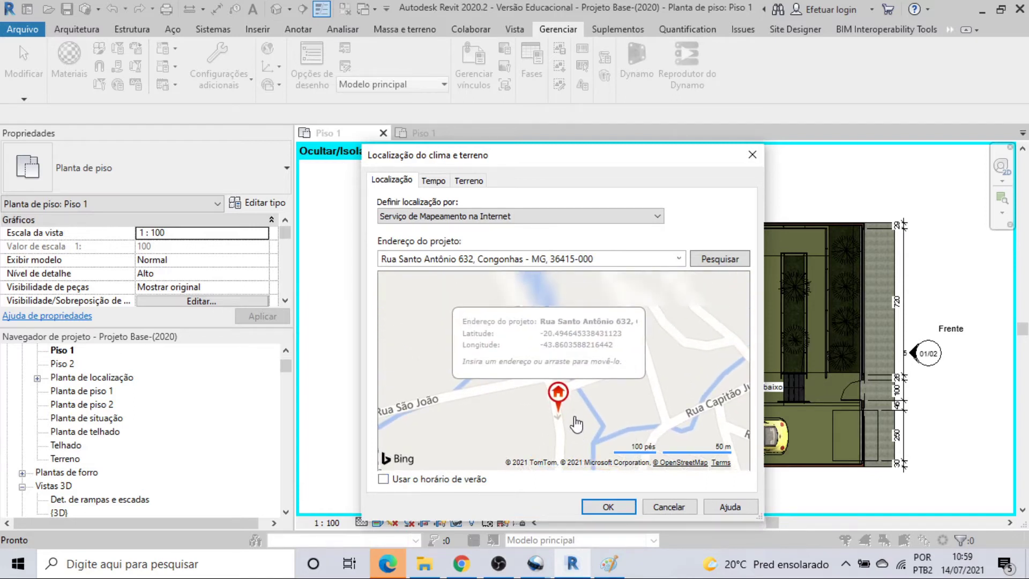
pyautogui.scroll(-1, 574, 405)
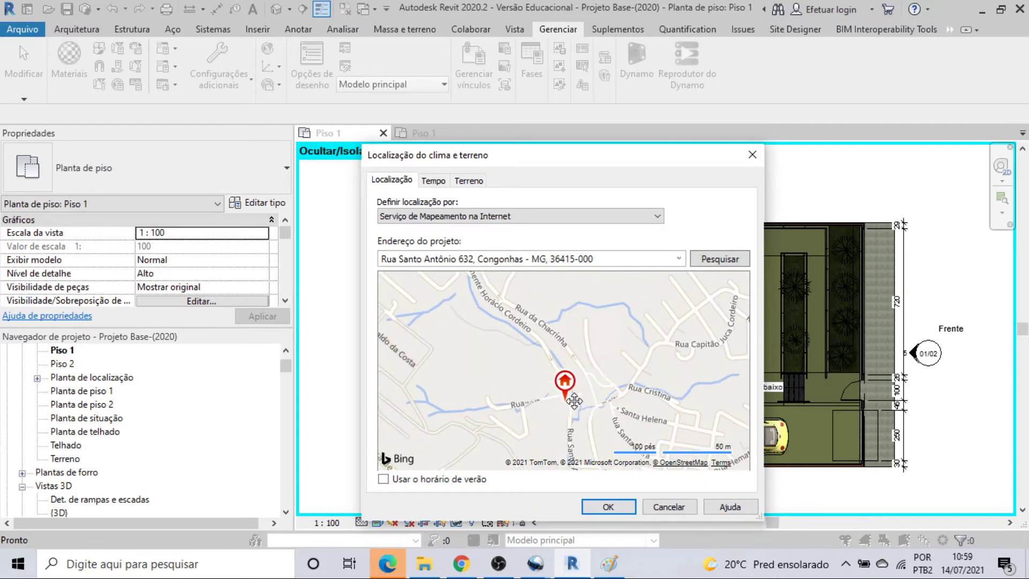
pyautogui.scroll(2, 573, 408)
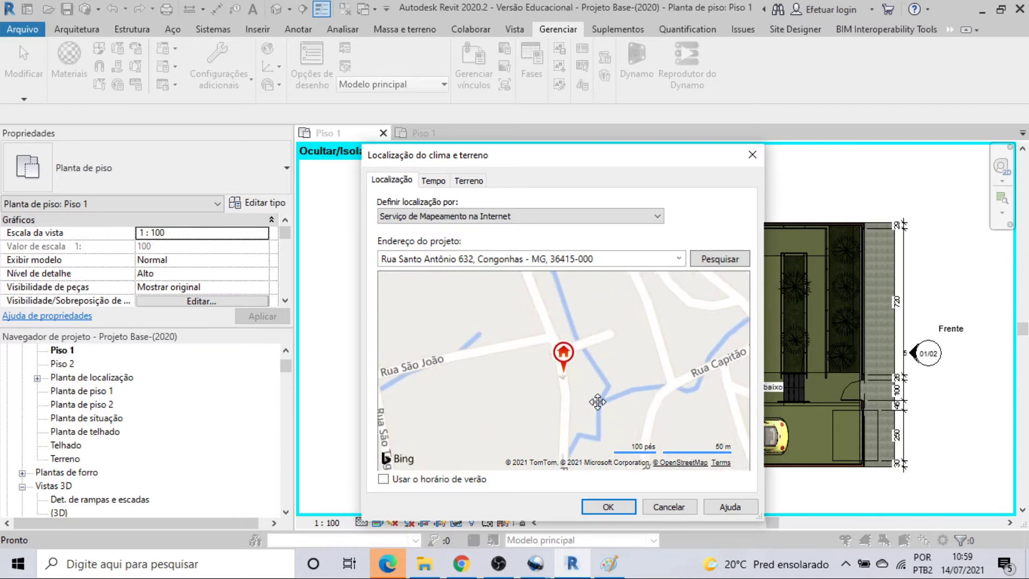
pyautogui.scroll(1, 592, 397)
pyautogui.moveTo(539, 333)
pyautogui.moveTo(539, 333)
pyautogui.mouseDown()
pyautogui.moveTo(566, 332)
pyautogui.moveTo(552, 327)
pyautogui.moveTo(533, 343)
pyautogui.moveTo(525, 323)
pyautogui.moveTo(565, 349)
pyautogui.moveTo(558, 335)
pyautogui.moveTo(579, 340)
pyautogui.moveTo(555, 368)
pyautogui.moveTo(576, 327)
pyautogui.moveTo(577, 354)
pyautogui.moveTo(579, 326)
pyautogui.moveTo(567, 346)
pyautogui.moveTo(568, 335)
pyautogui.moveTo(555, 347)
pyautogui.moveTo(557, 333)
pyautogui.mouseUp()
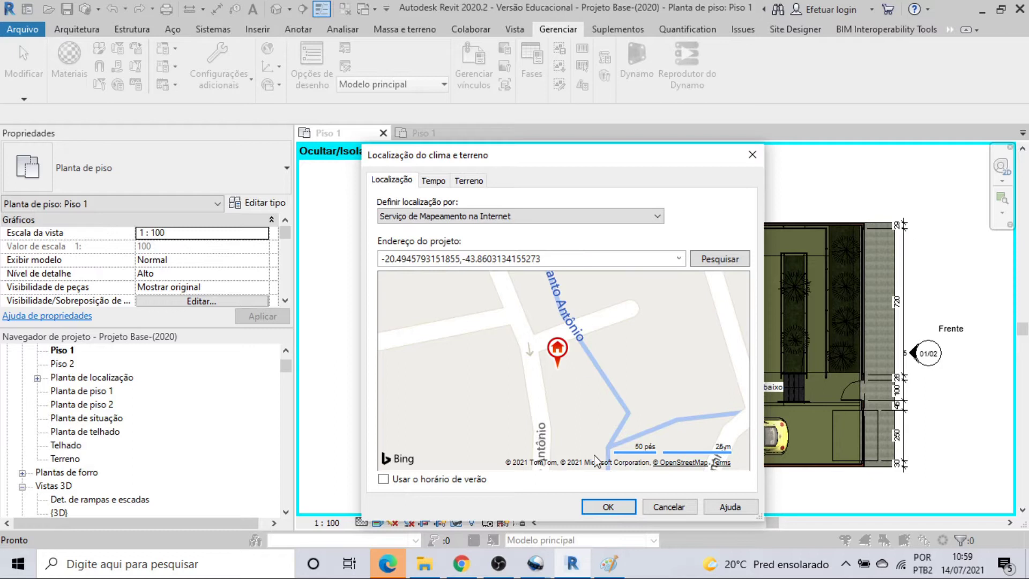
pyautogui.click(600, 509)
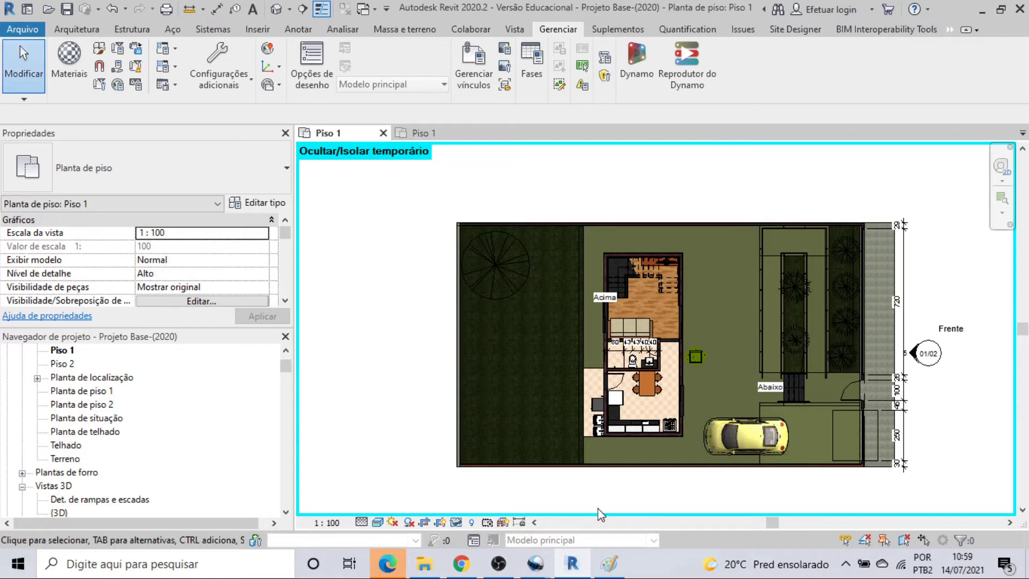
# Switch to Chrome and bring up the Google Maps satellite view of the site.
pyautogui.moveTo(461, 564)
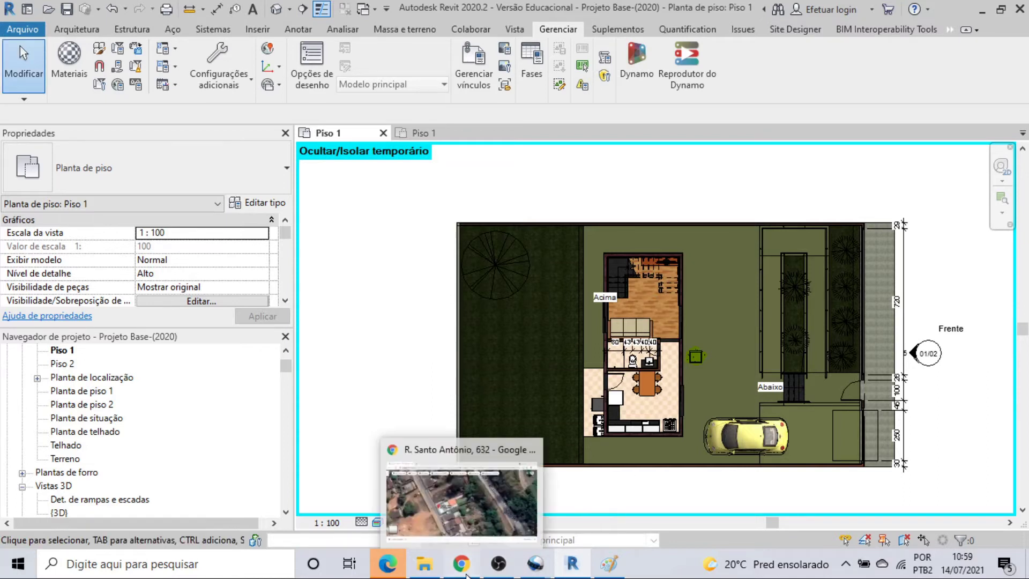
pyautogui.click(473, 530)
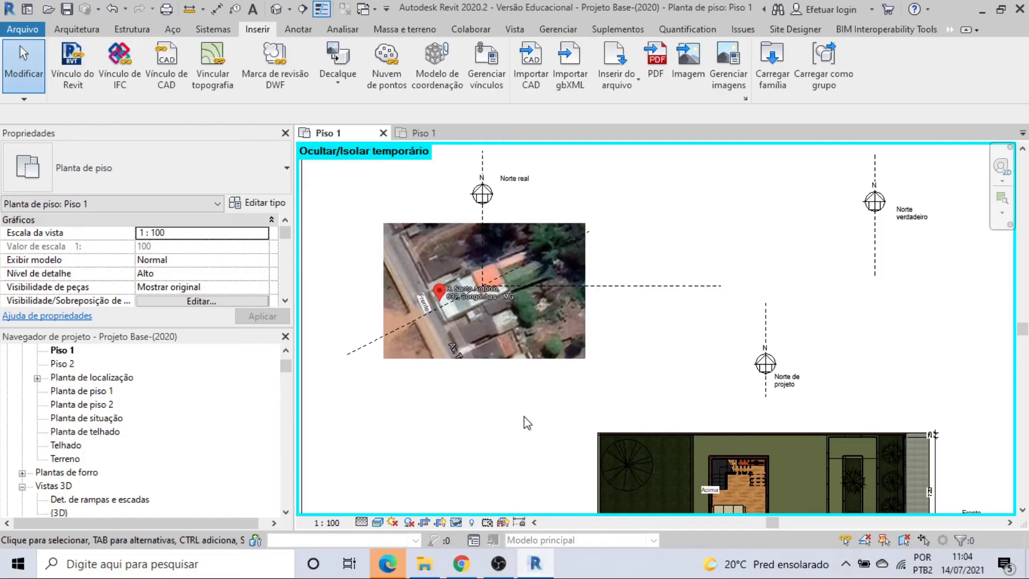
# Examine the site's satellite image in the Piso 1 plan, with its dashed reference lines and the Norte real symbol.
pyautogui.scroll(2, 524, 418)
pyautogui.scroll(-1, 533, 412)
pyautogui.scroll(1, 530, 412)
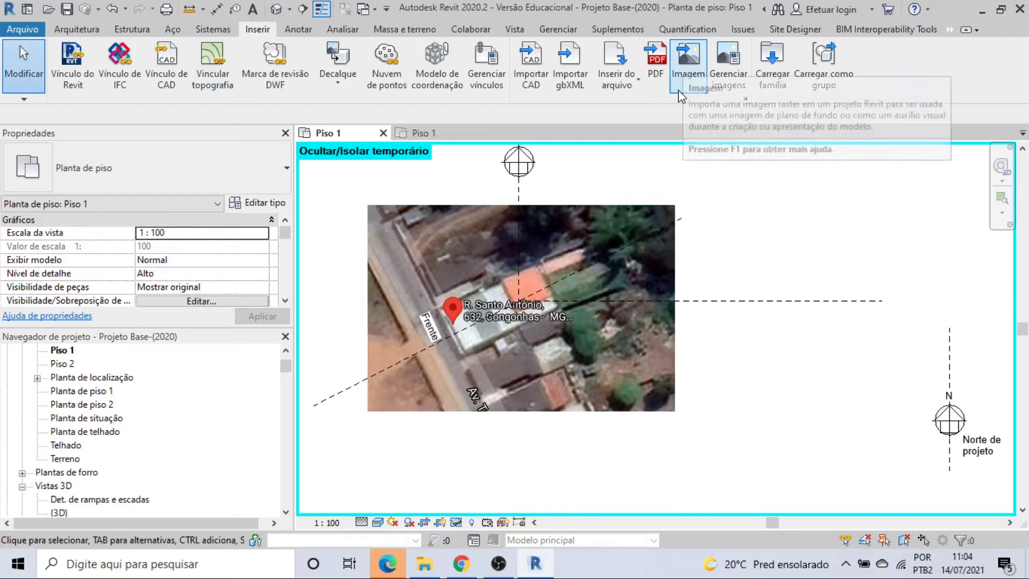
pyautogui.scroll(1, 595, 416)
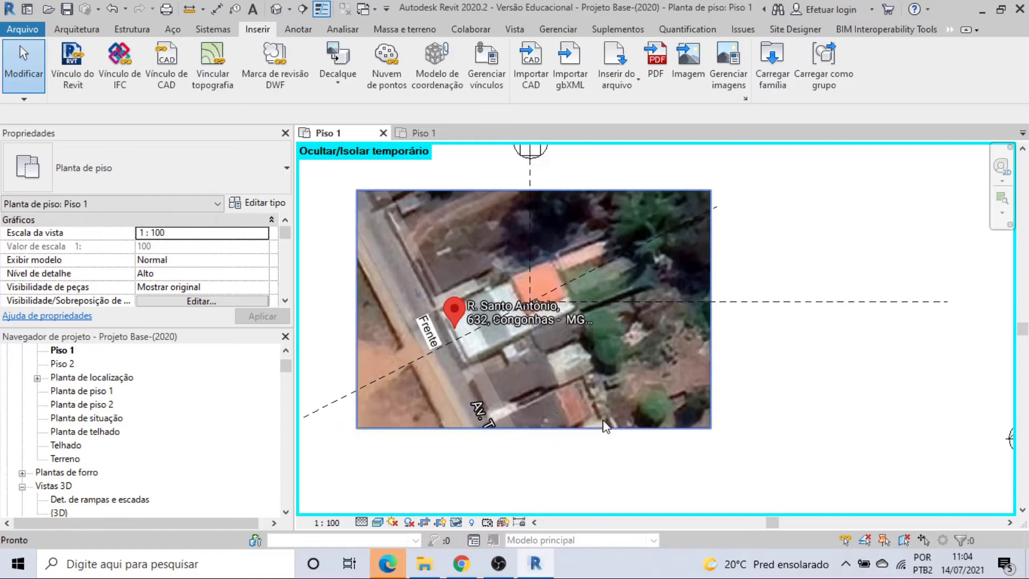
pyautogui.scroll(1, 523, 395)
pyautogui.scroll(-3, 512, 394)
pyautogui.moveTo(533, 395); pyautogui.dragTo(559, 401, button='middle')
pyautogui.scroll(1, 558, 401)
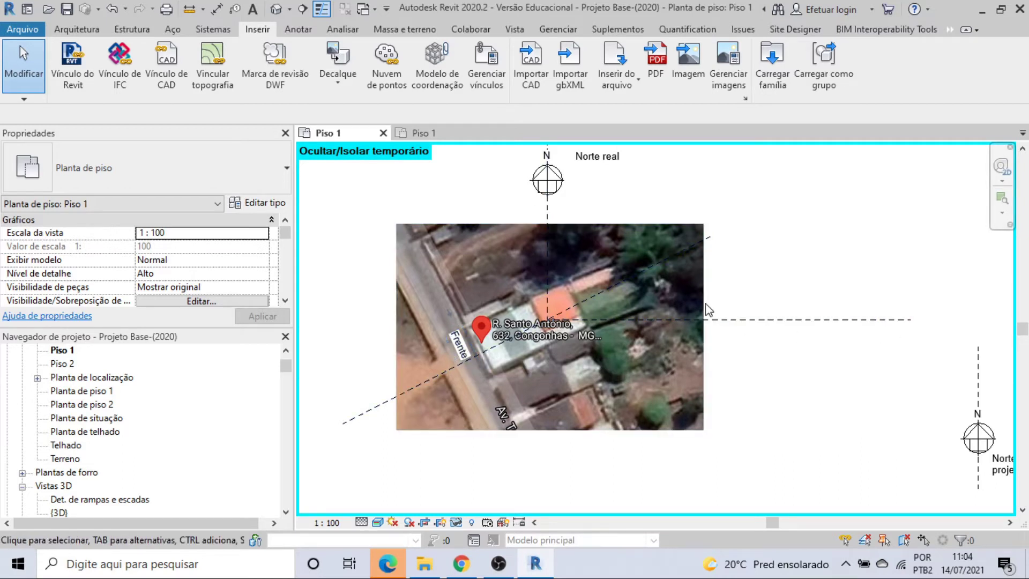
pyautogui.scroll(-2, 589, 222)
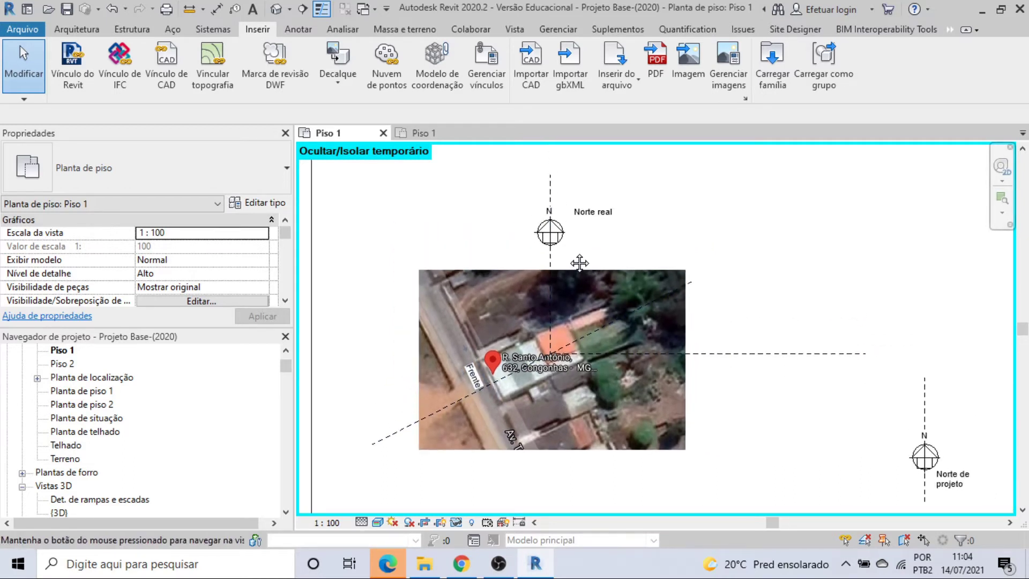
pyautogui.scroll(1, 598, 224)
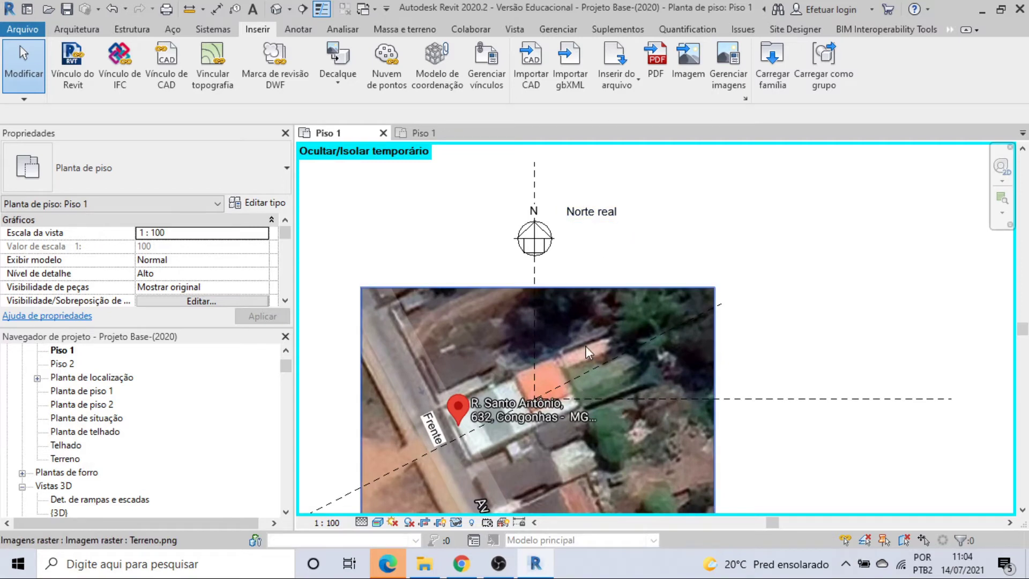
pyautogui.scroll(-2, 583, 361)
# Compare the Norte verdadeiro and Norte de projeto symbols with the house plan and its Frente label.
pyautogui.moveTo(605, 381); pyautogui.dragTo(409, 339, button='middle')
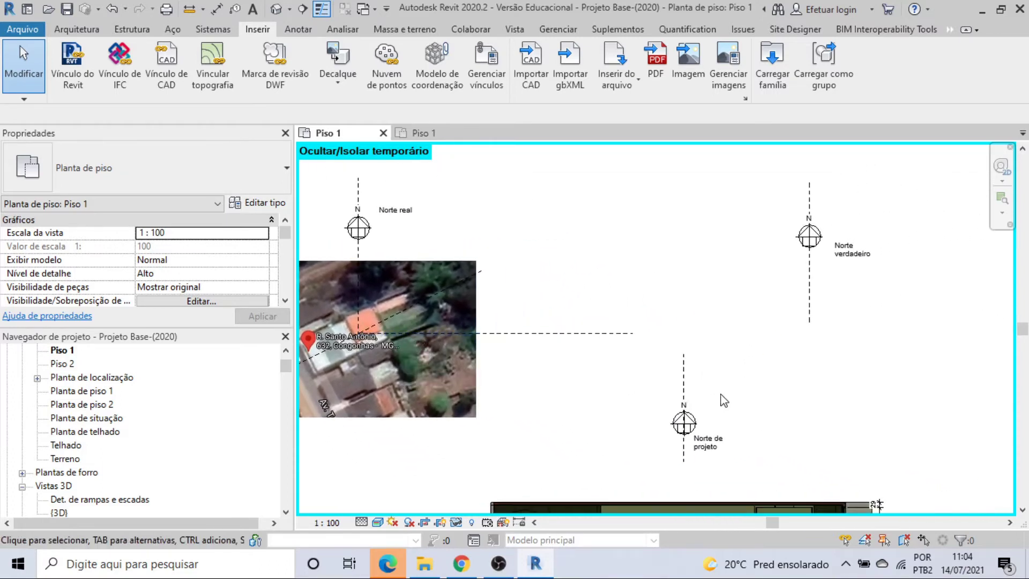
pyautogui.moveTo(728, 386); pyautogui.dragTo(702, 414, button='middle')
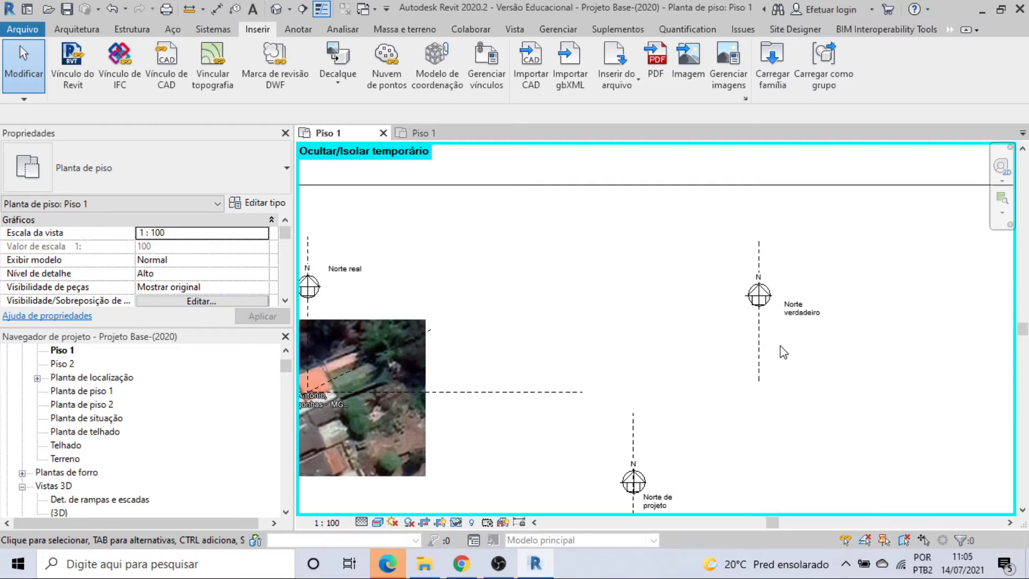
pyautogui.scroll(2, 785, 332)
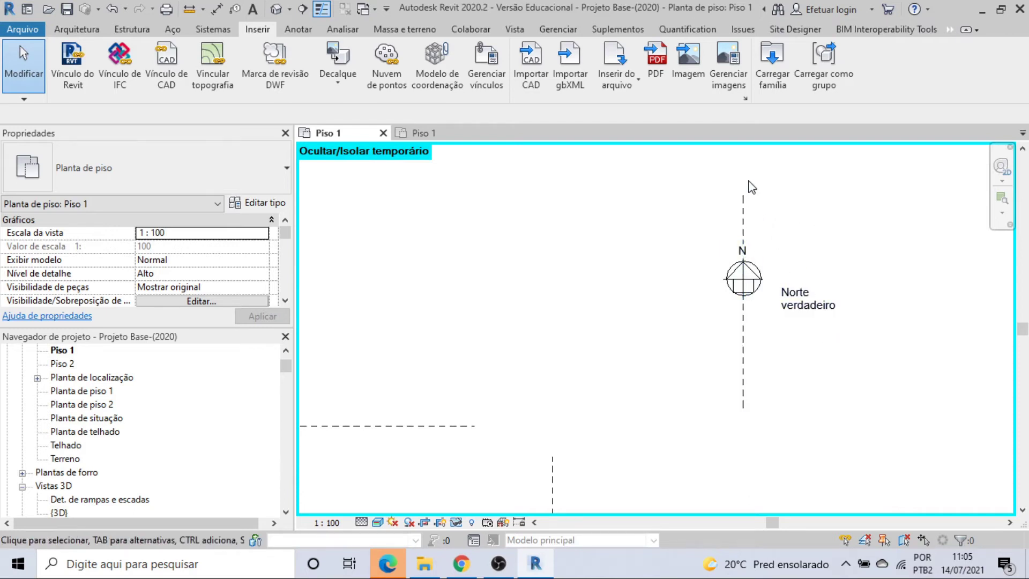
pyautogui.scroll(-3, 744, 248)
pyautogui.moveTo(666, 391); pyautogui.dragTo(701, 199, button='middle')
pyautogui.moveTo(671, 326); pyautogui.dragTo(681, 253, button='middle')
pyautogui.scroll(2, 654, 277)
pyautogui.scroll(-3, 656, 281)
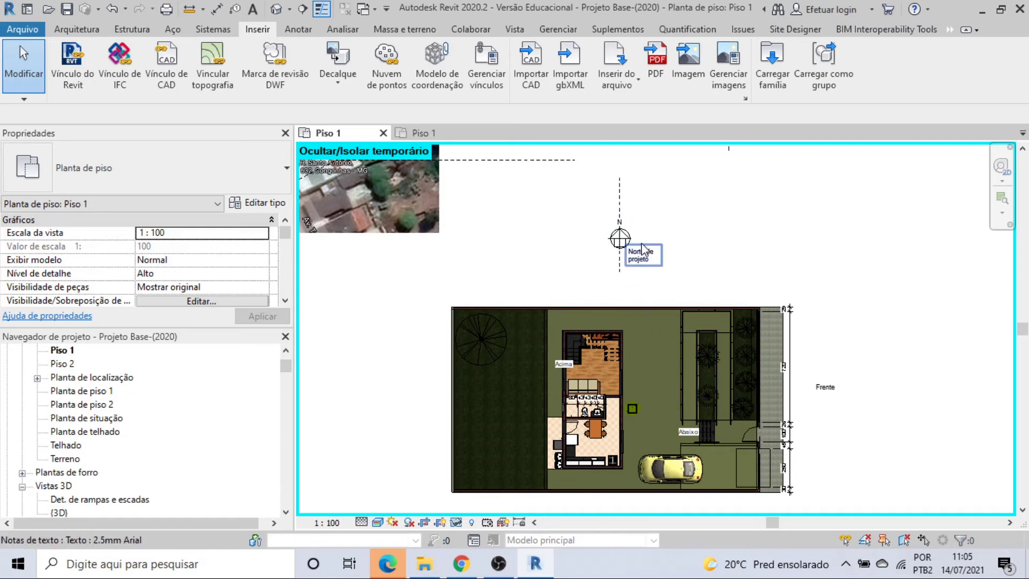
pyautogui.scroll(-2, 646, 260)
pyautogui.moveTo(650, 274); pyautogui.dragTo(677, 312, button='middle')
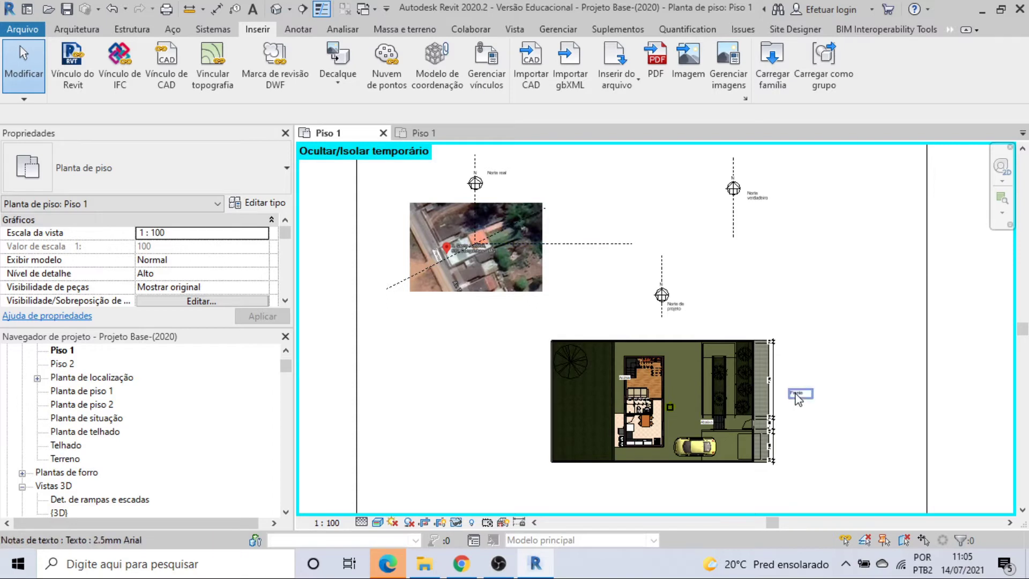
# Add an angular dimension between the oblique and horizontal dashed lines, placing its arc below the satellite image.
pyautogui.scroll(3, 461, 236)
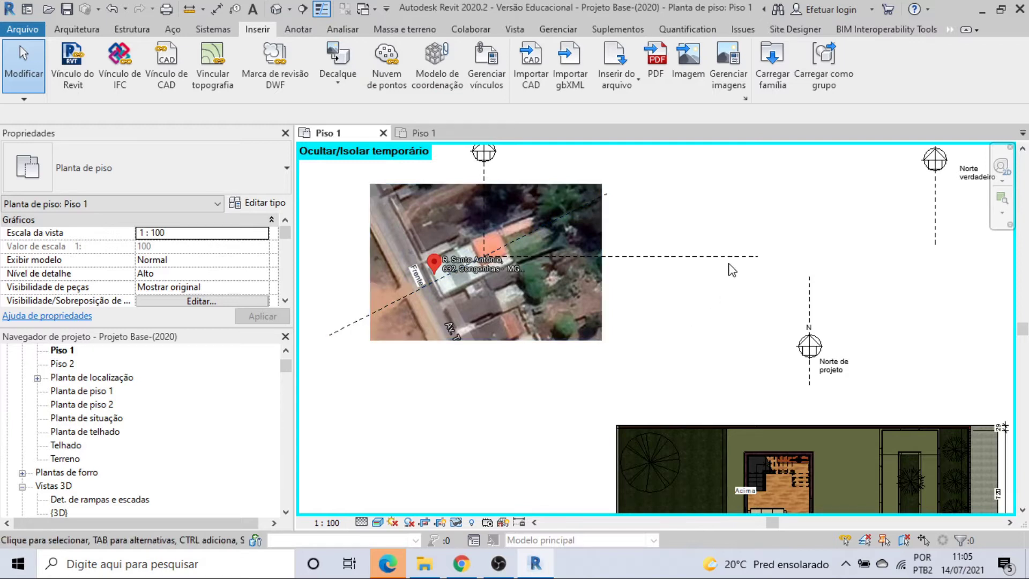
pyautogui.click(217, 9)
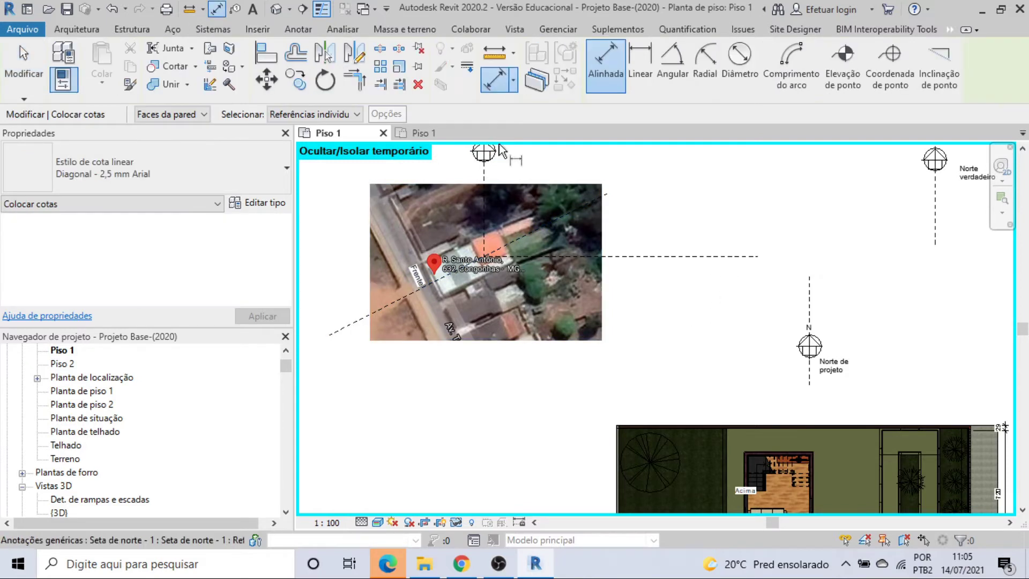
pyautogui.click(672, 63)
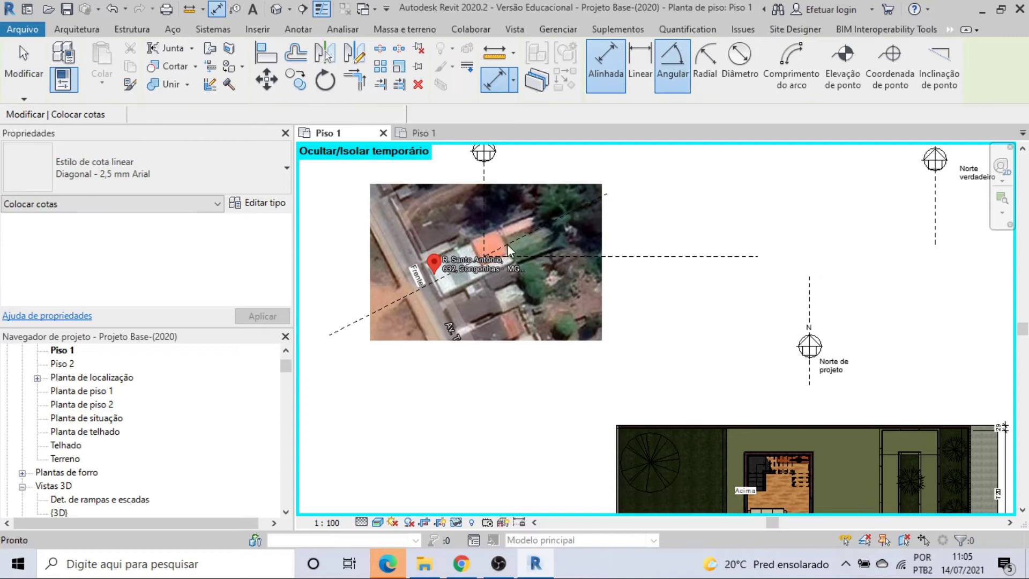
pyautogui.click(493, 289)
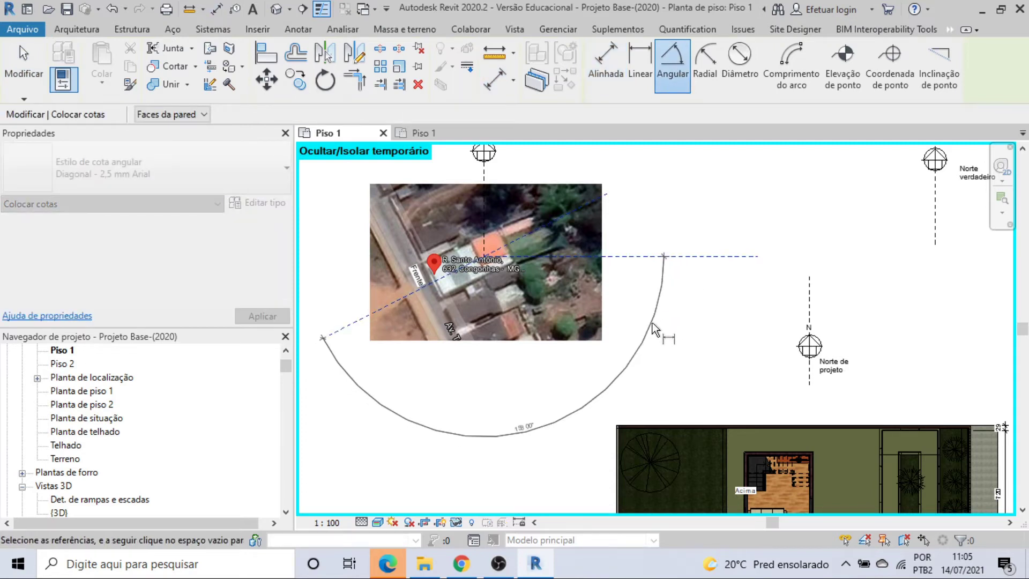
pyautogui.scroll(2, 624, 349)
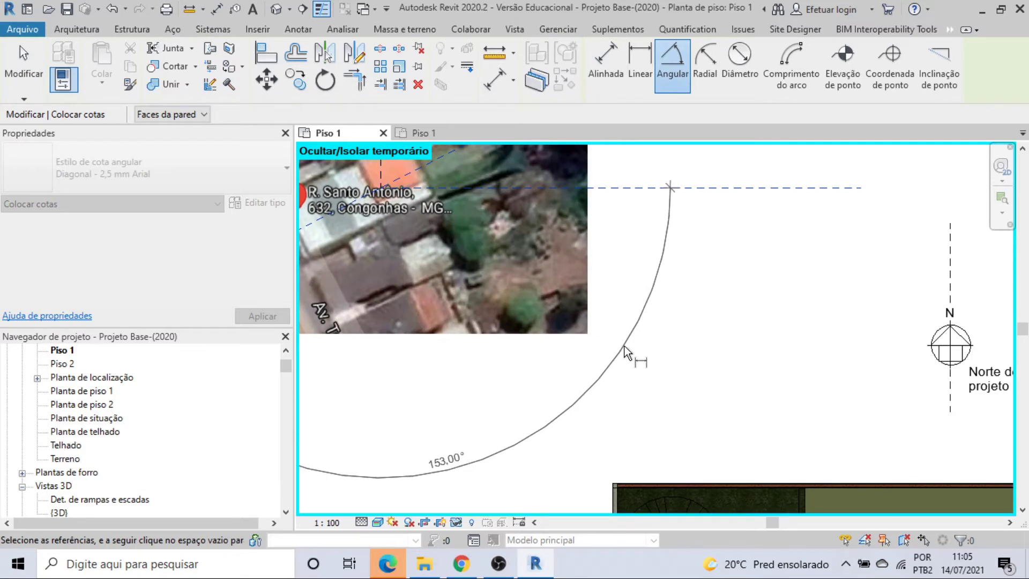
pyautogui.scroll(-3, 625, 352)
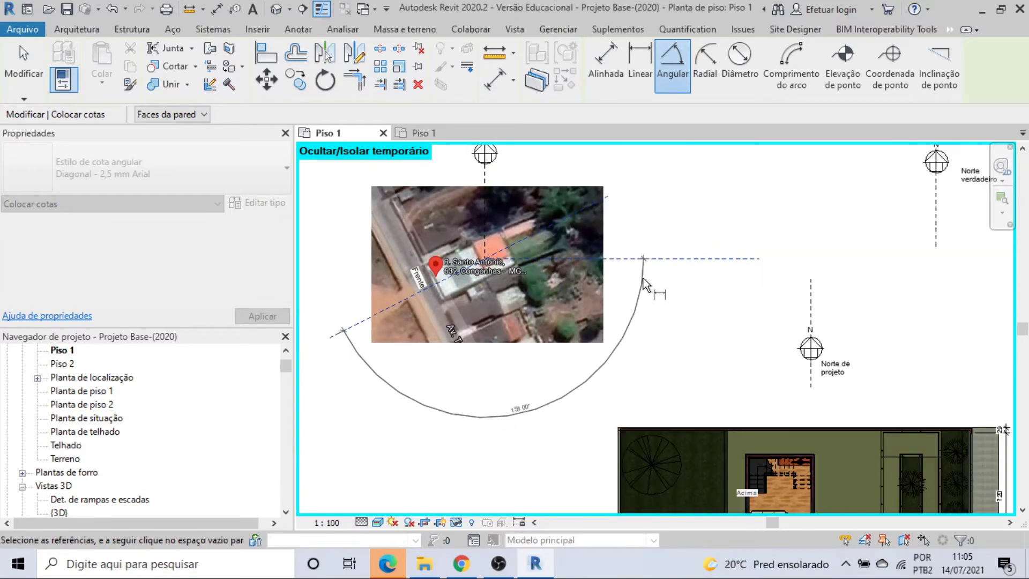
pyautogui.click(643, 292)
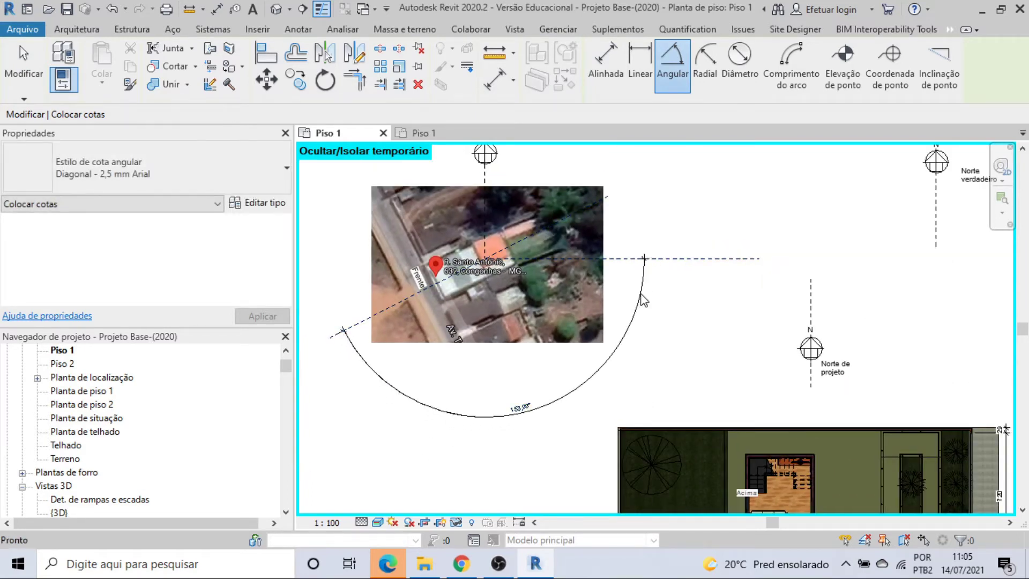
pyautogui.press('Escape')
pyautogui.press('Escape')
pyautogui.scroll(-4, 630, 311)
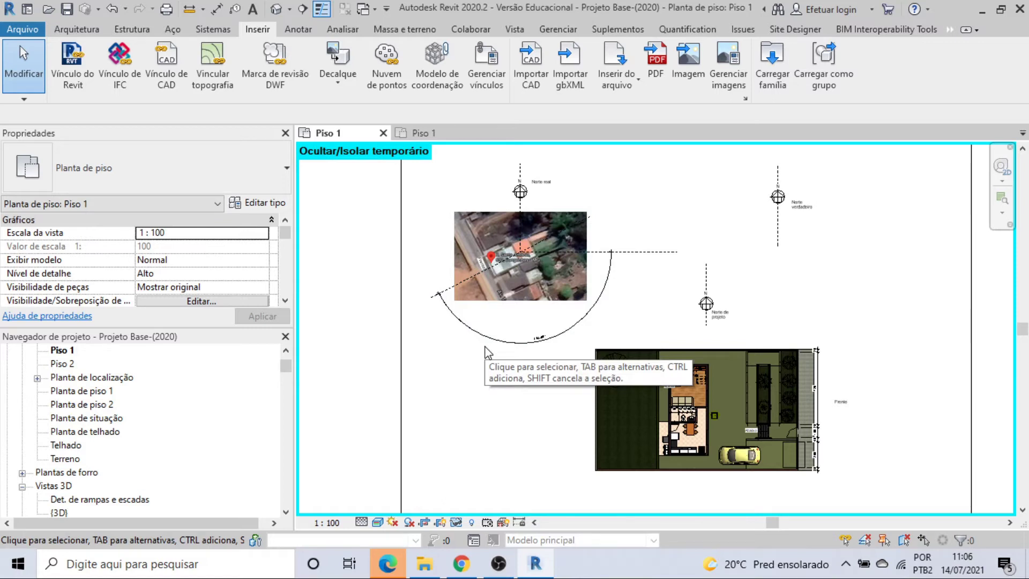
pyautogui.scroll(2, 488, 352)
pyautogui.scroll(2, 487, 353)
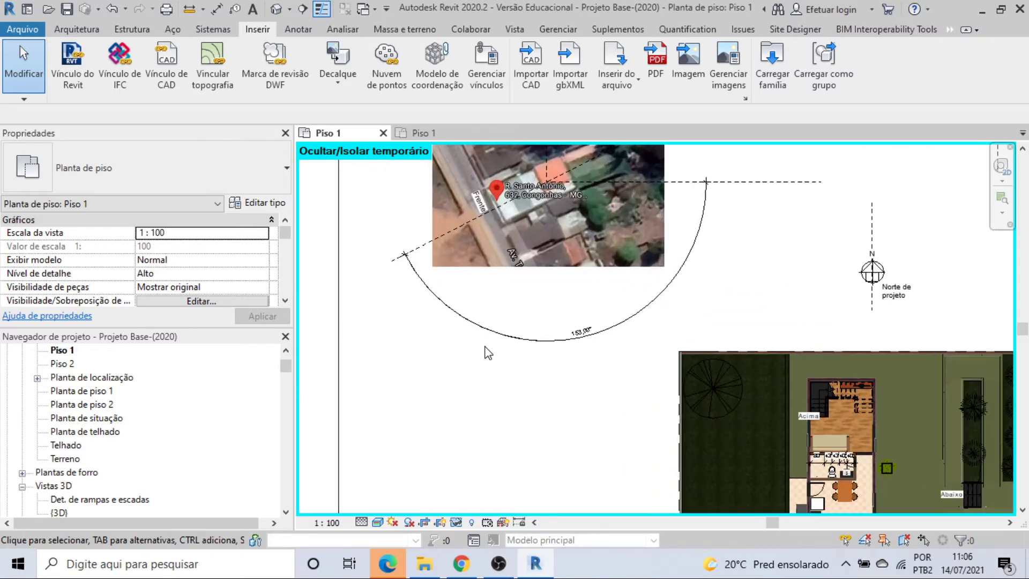
pyautogui.scroll(-2, 487, 353)
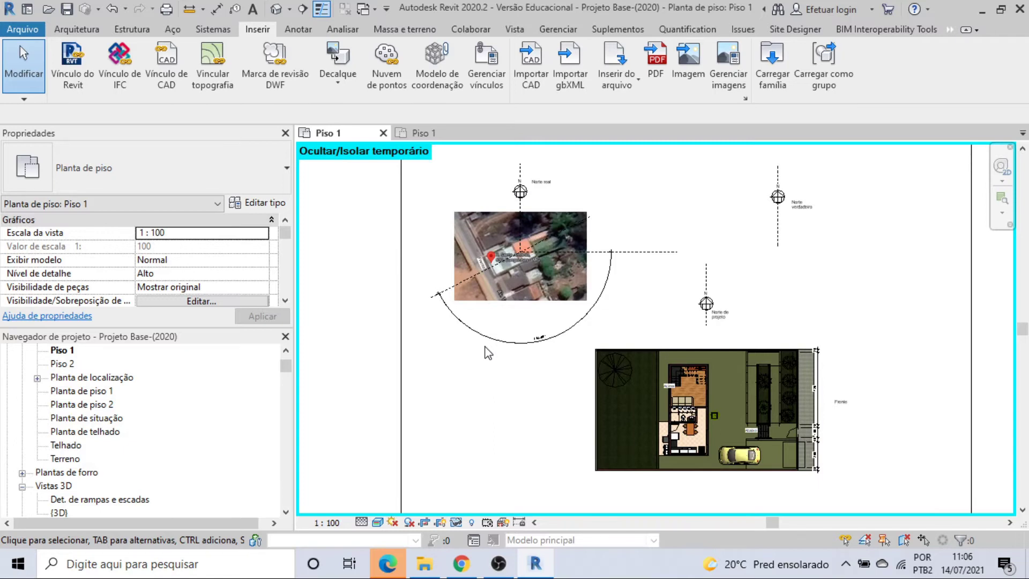
# Rotate the satellite image with its dashed lines, labels, dimension and Norte real symbol about the lines' intersection until the oblique line is horizontal.
pyautogui.scroll(2, 484, 262)
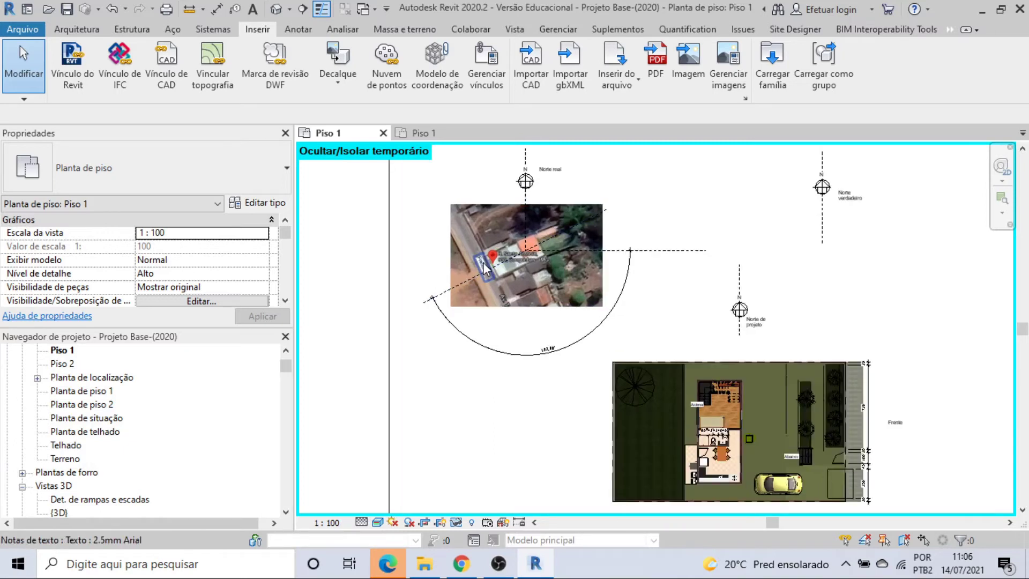
pyautogui.moveTo(648, 327); pyautogui.dragTo(425, 156)
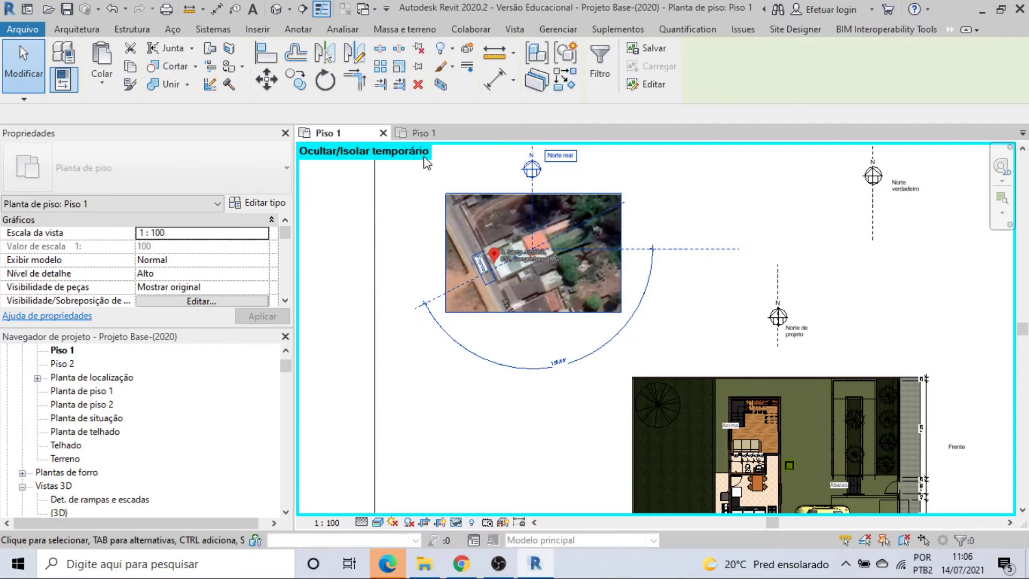
pyautogui.click(325, 81)
pyautogui.click(482, 114)
pyautogui.scroll(2, 534, 255)
pyautogui.click(530, 246)
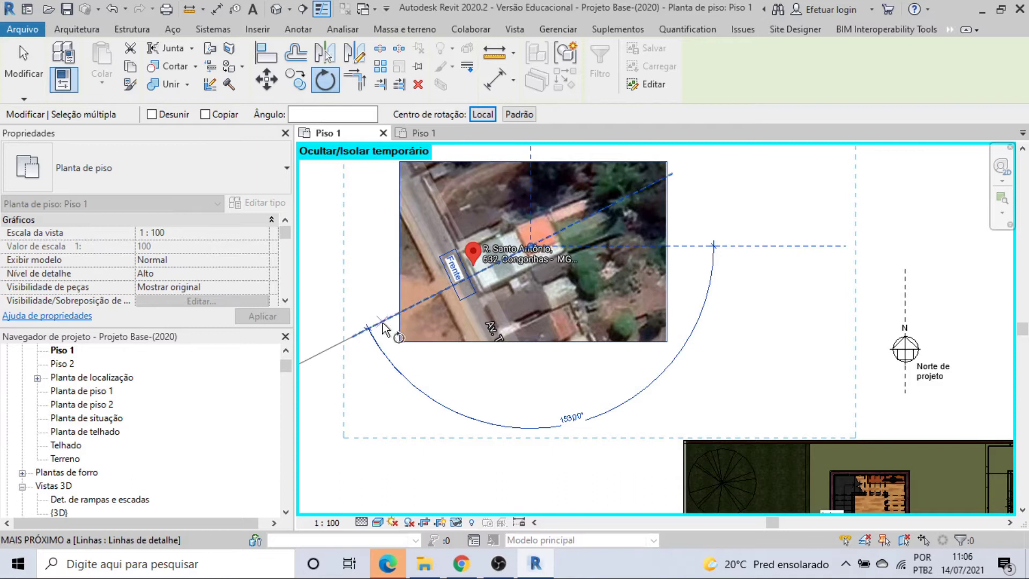
pyautogui.click(397, 338)
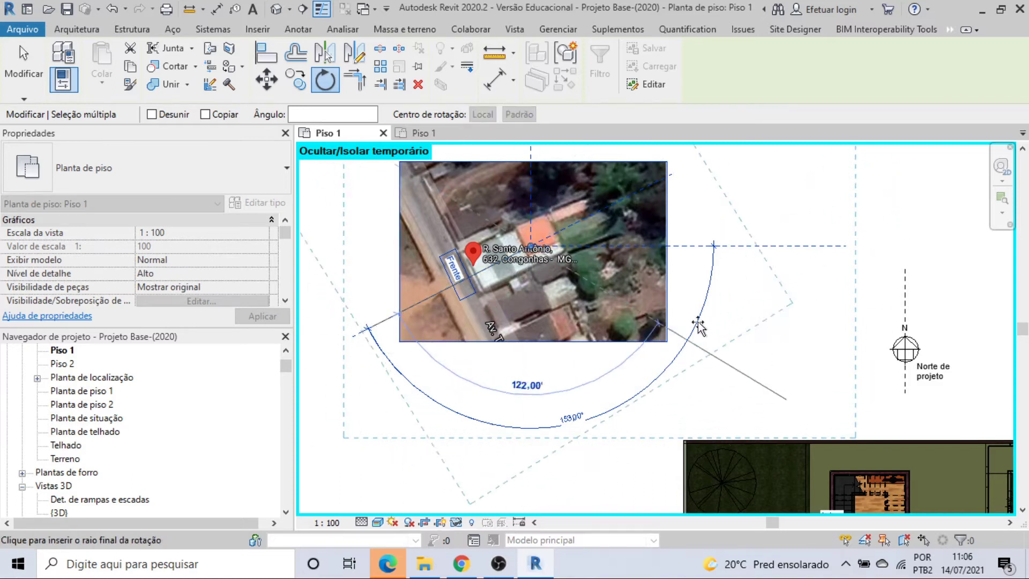
pyautogui.click(751, 248)
pyautogui.scroll(-2, 728, 285)
pyautogui.moveTo(721, 285)
pyautogui.mouseDown(button='middle')
pyautogui.moveTo(689, 262)
pyautogui.moveTo(651, 267)
pyautogui.mouseUp(button='middle')
pyautogui.click(687, 262)
pyautogui.scroll(-2, 686, 267)
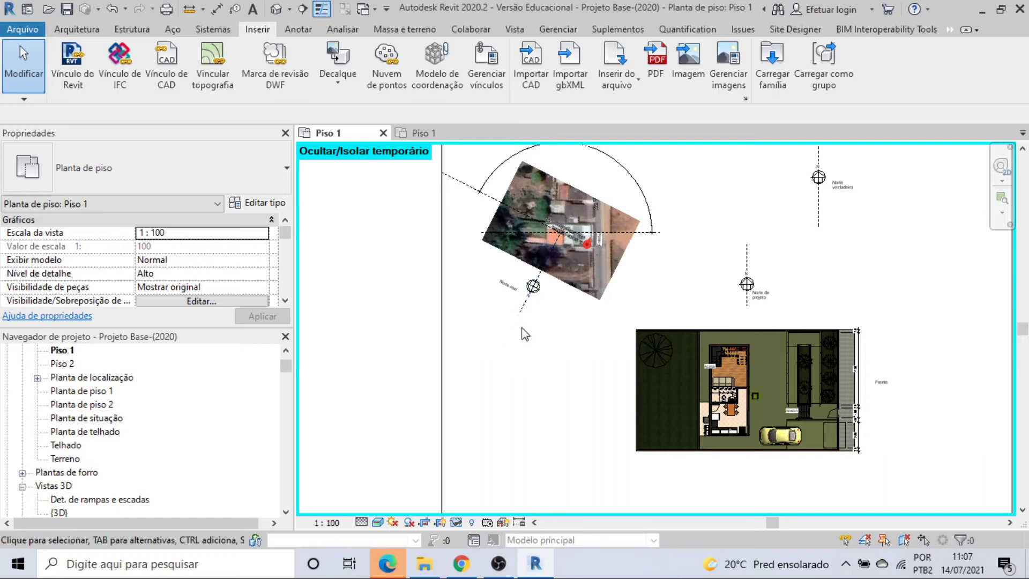
pyautogui.moveTo(525, 333); pyautogui.dragTo(497, 342, button='middle')
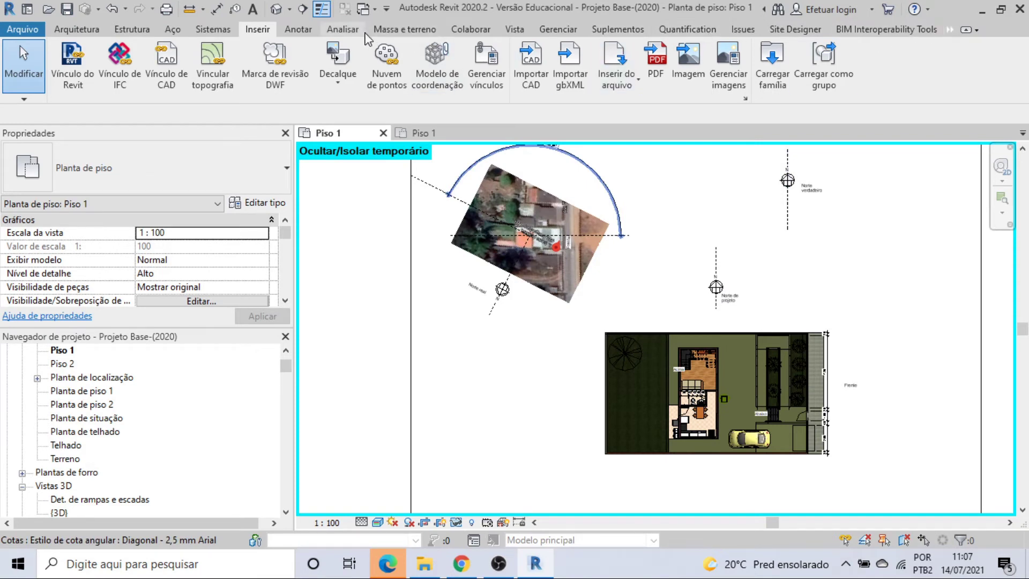
# Try to rotate the project's true north in the Piso 1 plan.
pyautogui.click(545, 31)
pyautogui.click(279, 68)
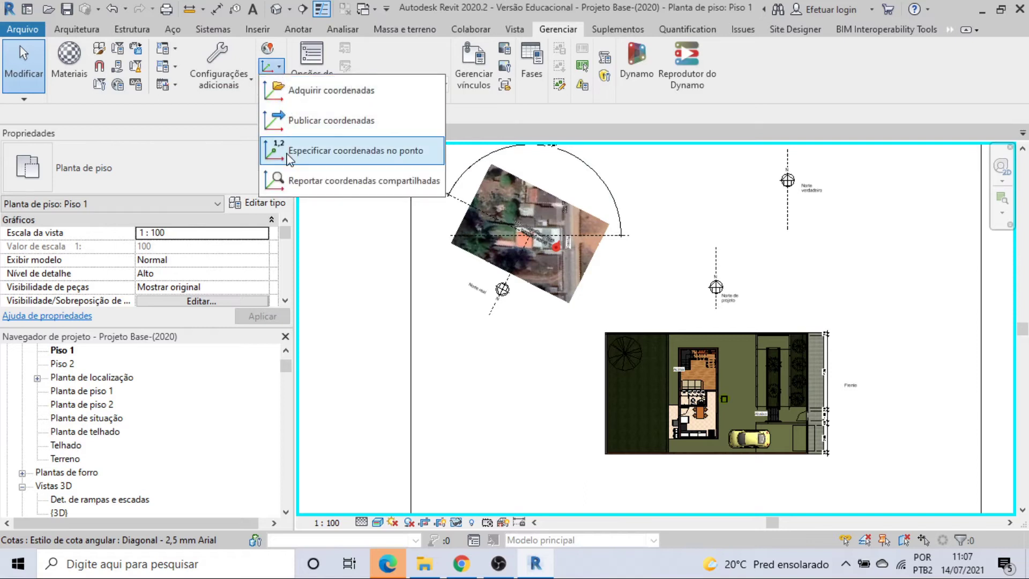
pyautogui.click(246, 92)
pyautogui.click(248, 90)
pyautogui.click(278, 85)
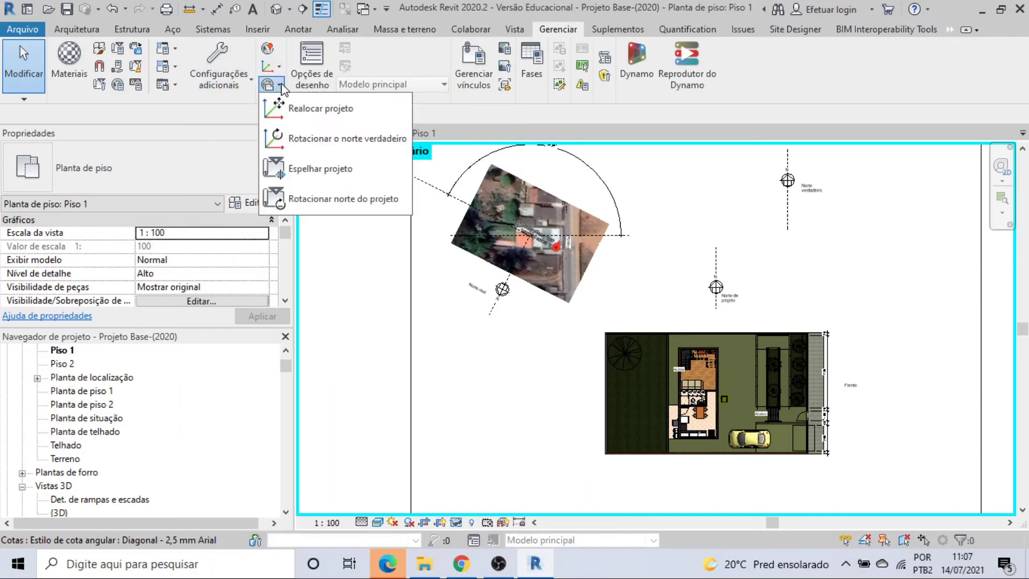
pyautogui.click(300, 152)
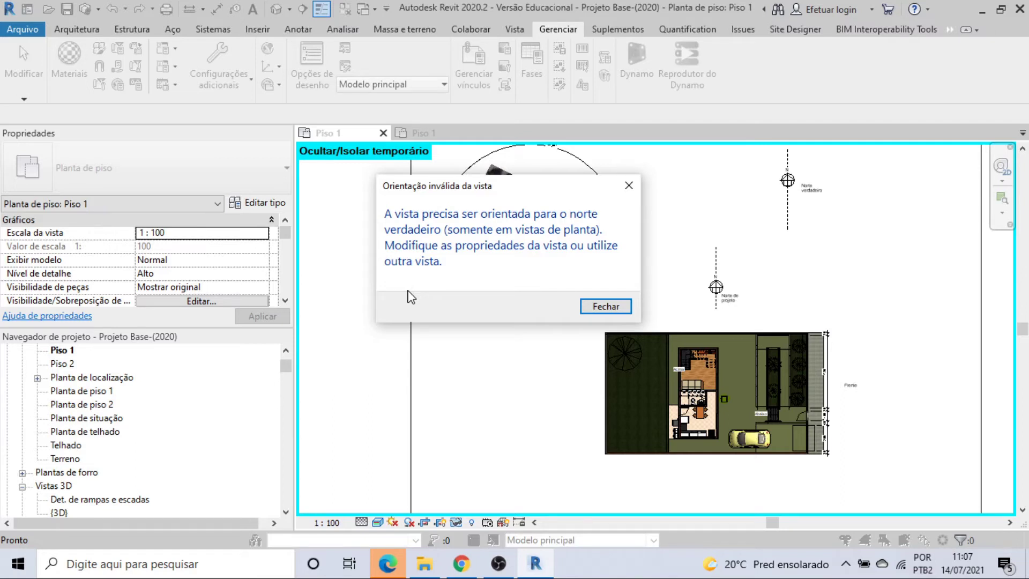
pyautogui.click(595, 309)
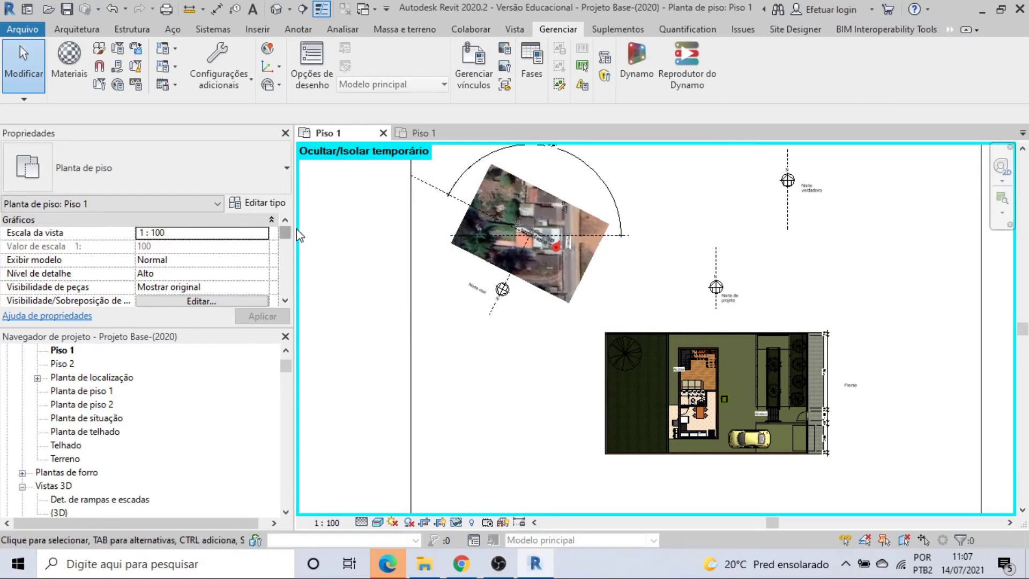
# Set the Piso 1 view's Orientation to Norte verdadeiro.
pyautogui.scroll(-5, 286, 236)
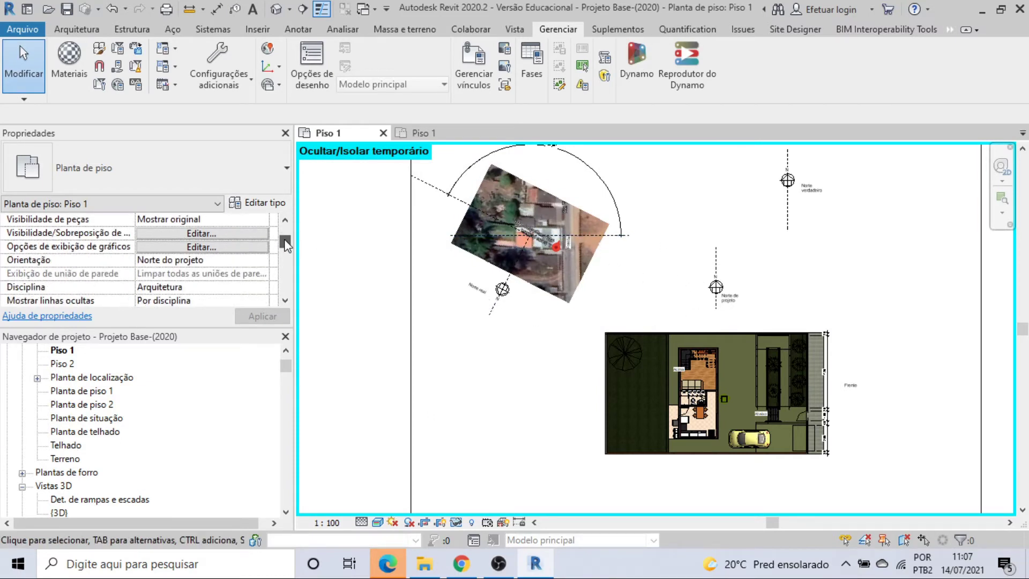
pyautogui.click(199, 261)
pyautogui.click(261, 259)
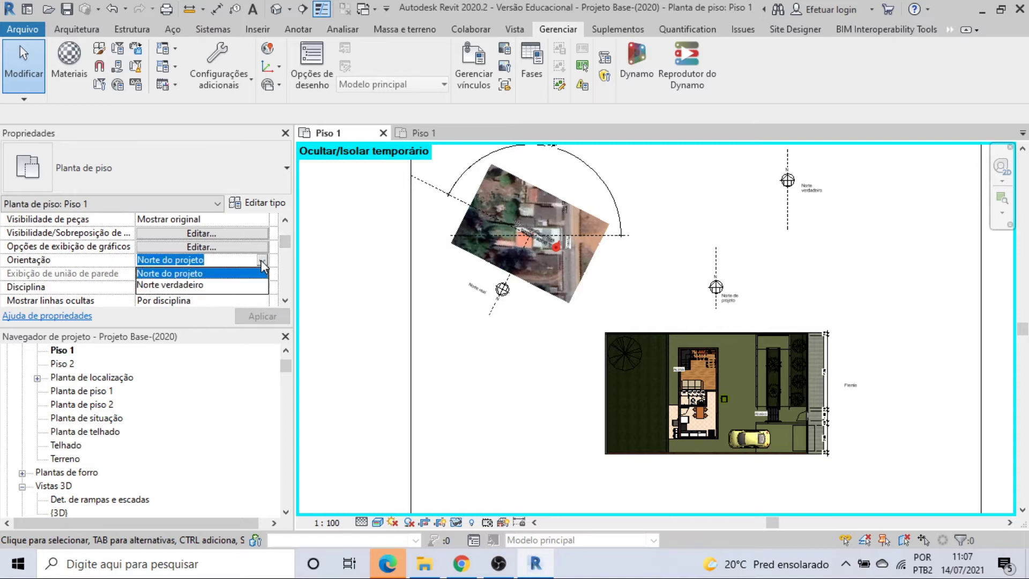
pyautogui.click(196, 285)
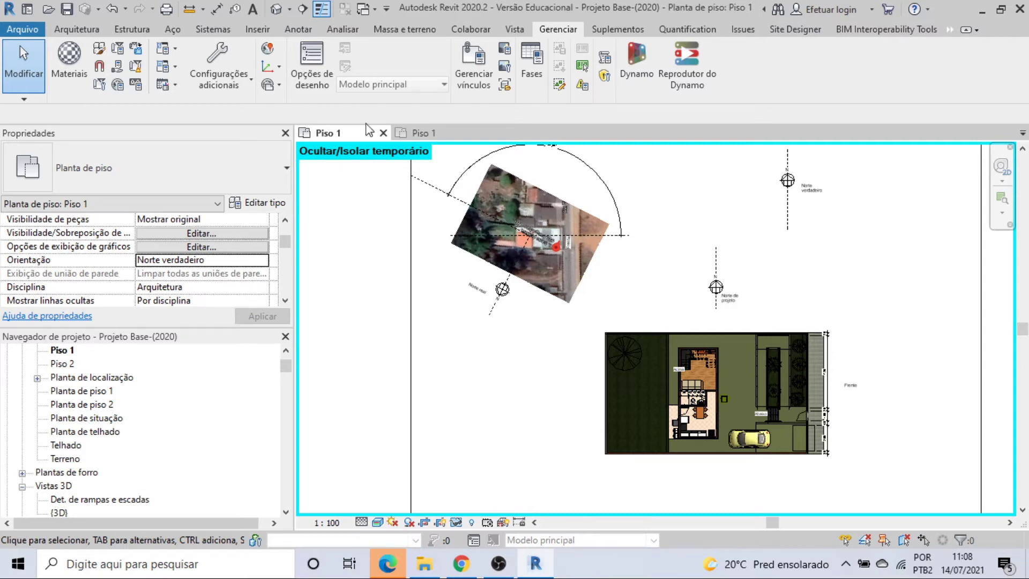
# Rotate true north by the measured 153° lot angle, centred on the lower end of the Norte verdadeiro symbol's dashed line.
pyautogui.click(273, 85)
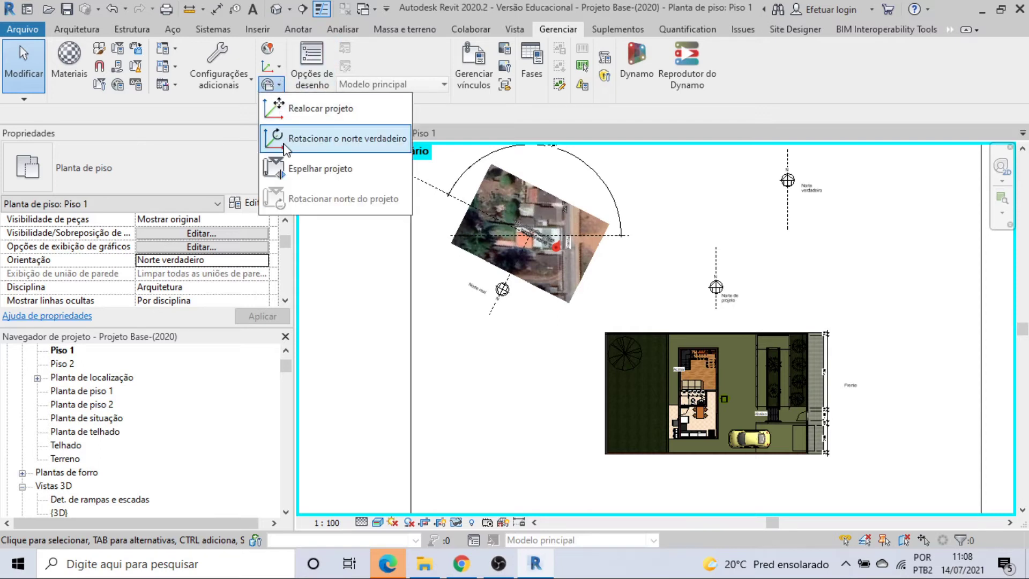
pyautogui.click(298, 139)
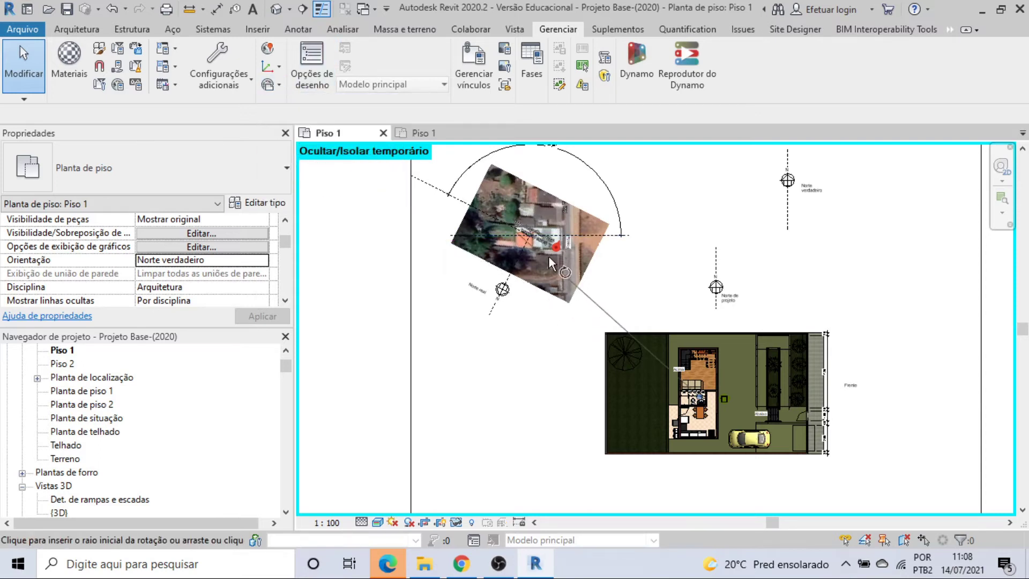
pyautogui.click(698, 114)
pyautogui.click(787, 230)
pyautogui.click(788, 229)
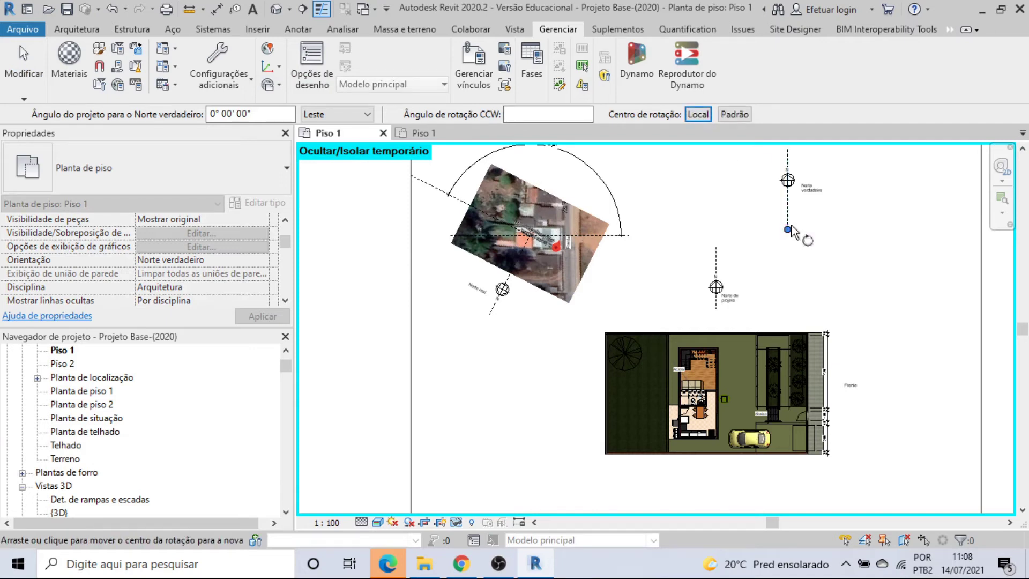
pyautogui.click(792, 158)
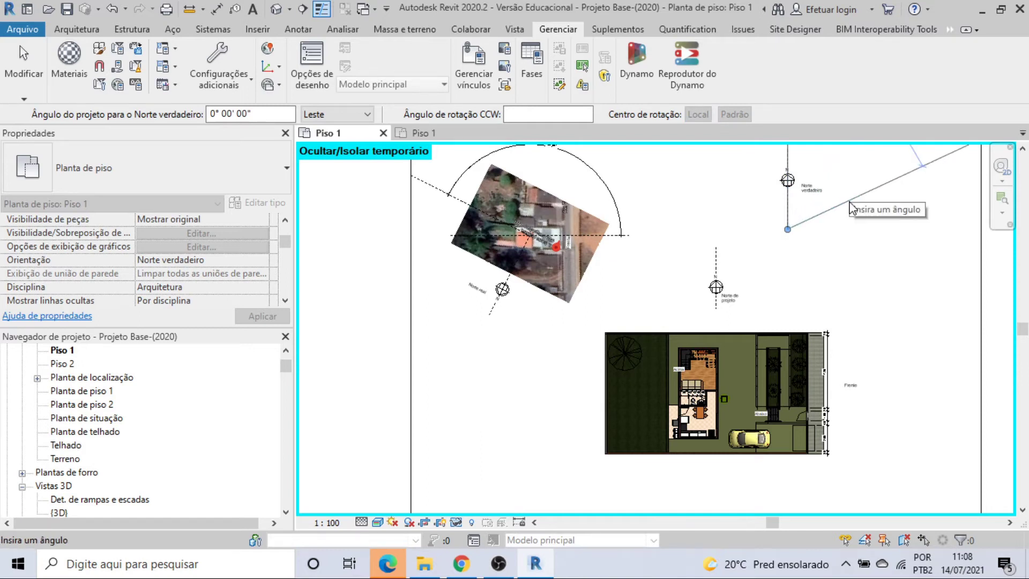
pyautogui.click(847, 201)
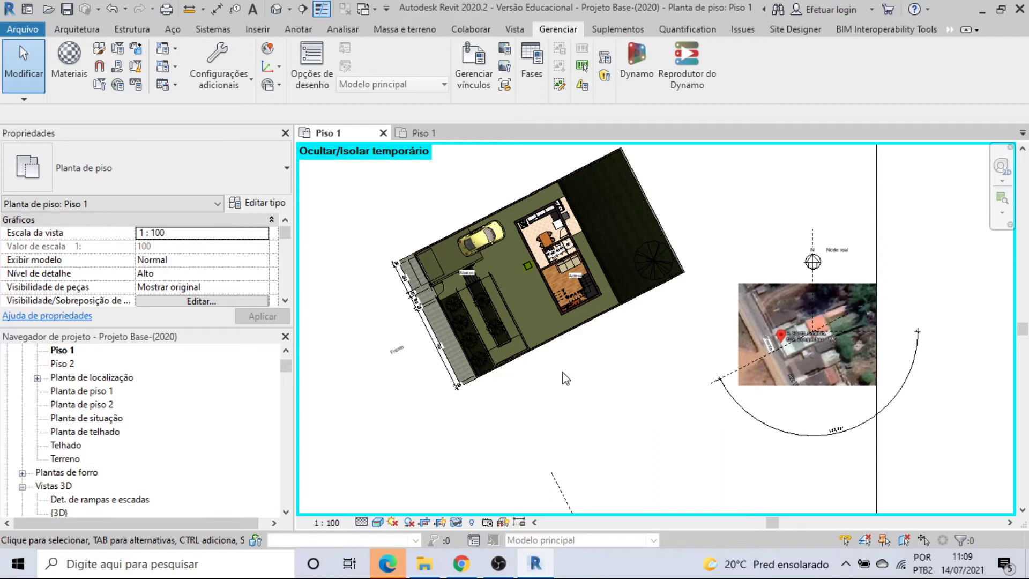
pyautogui.scroll(1, 820, 252)
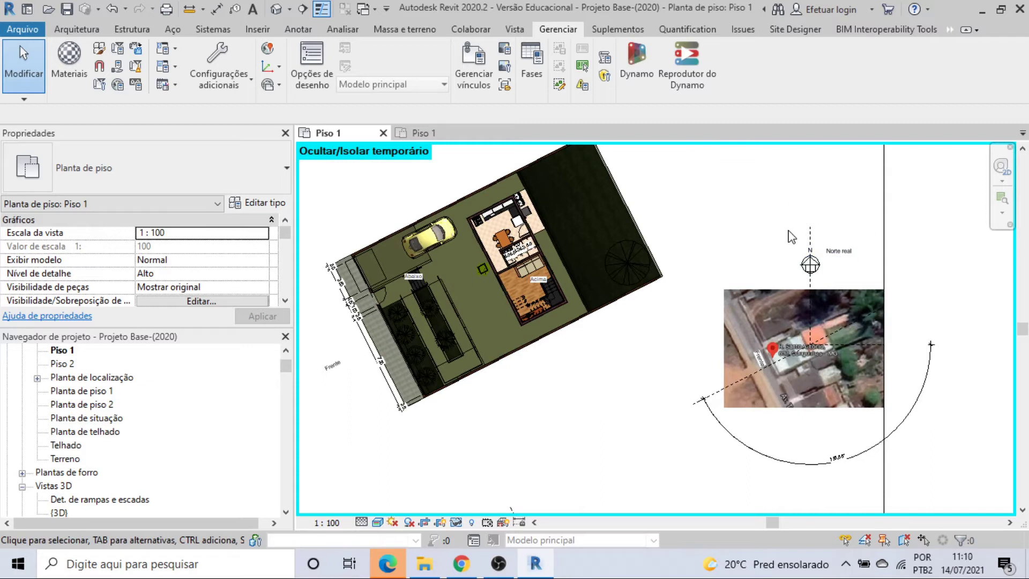
pyautogui.scroll(-1, 558, 429)
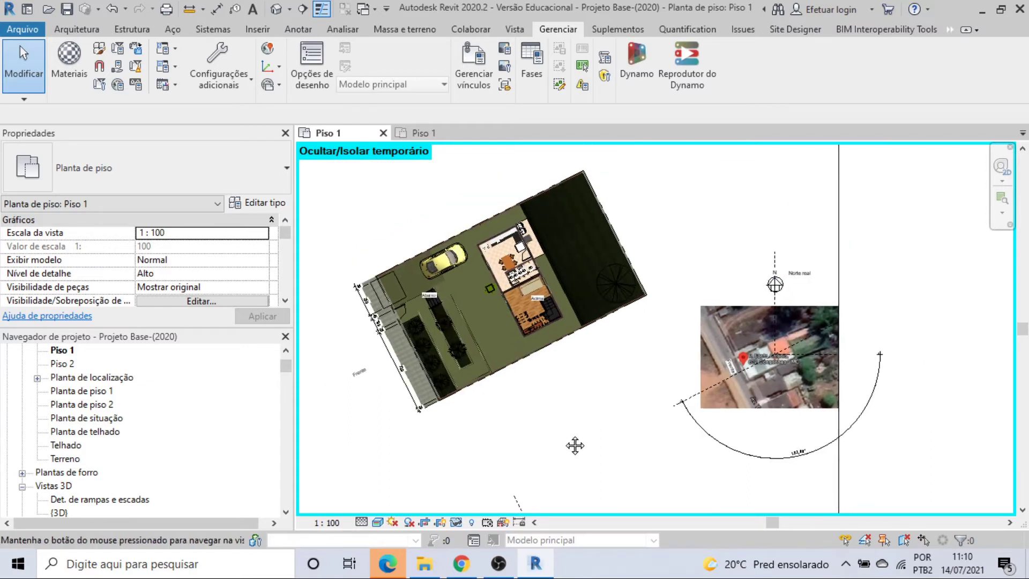
pyautogui.scroll(3, 575, 445)
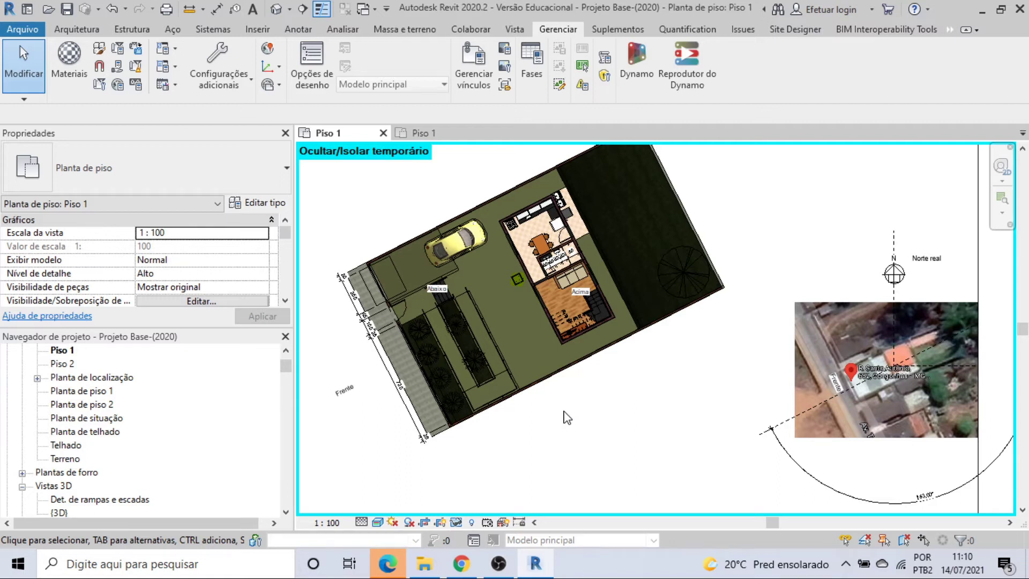
# Set the Piso 1 view's Orientation back to Norte do projeto.
pyautogui.moveTo(285, 234); pyautogui.dragTo(286, 251)
pyautogui.click(252, 233)
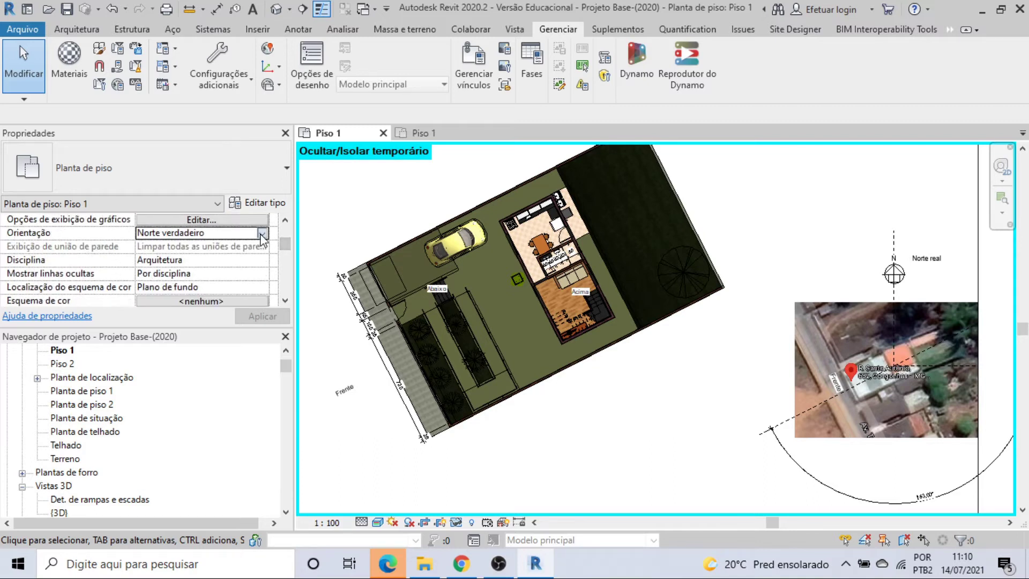
pyautogui.click(262, 233)
pyautogui.click(206, 247)
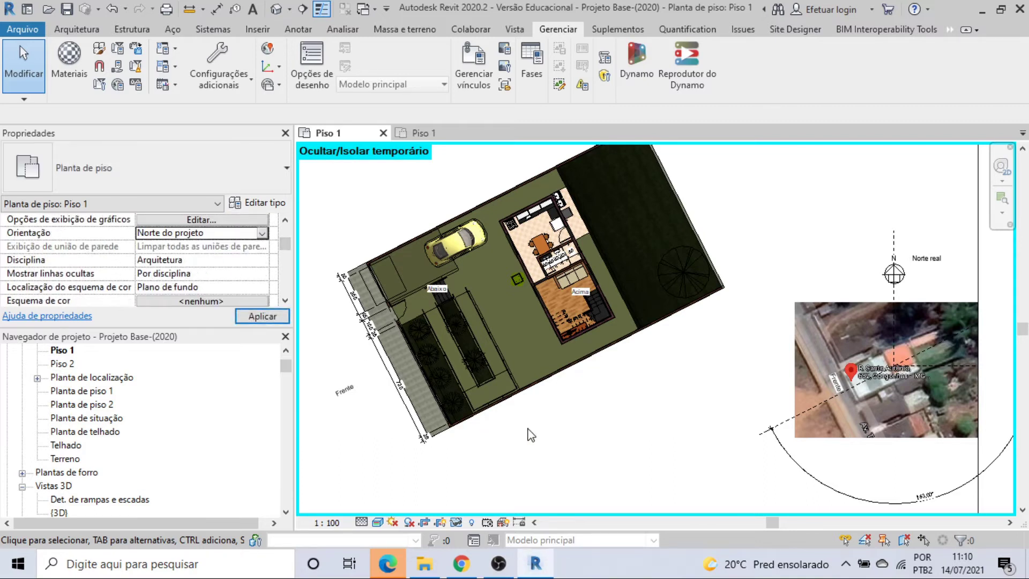
# Delete the Norte verdadeiro symbol and the satellite image with its reference lines, Norte real symbol and angular dimension.
pyautogui.scroll(-5, 557, 426)
pyautogui.moveTo(554, 395); pyautogui.dragTo(564, 470, button='middle')
pyautogui.scroll(2, 568, 400)
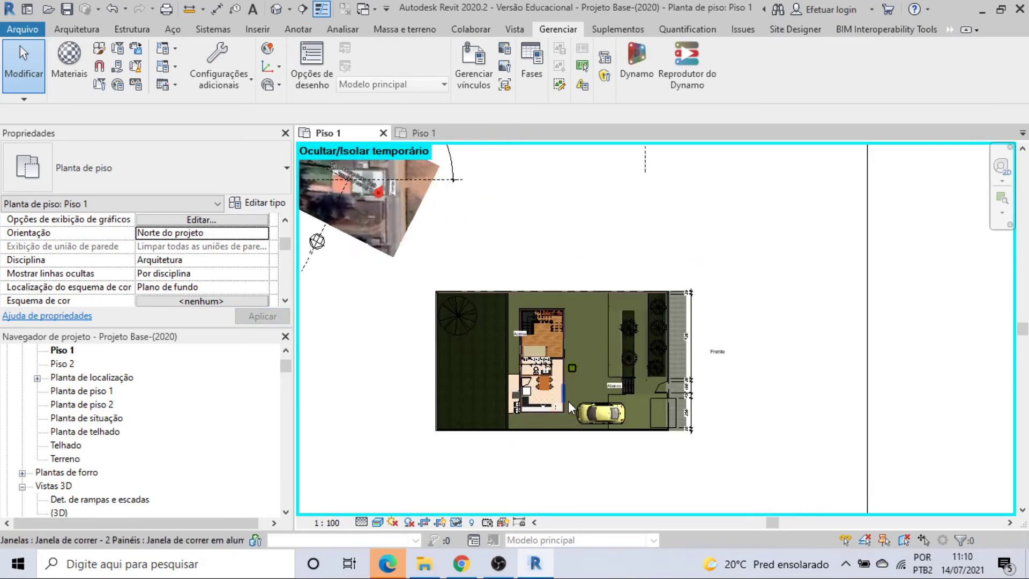
pyautogui.moveTo(449, 440); pyautogui.dragTo(489, 476, button='middle')
pyautogui.scroll(-2, 440, 408)
pyautogui.moveTo(461, 417); pyautogui.dragTo(478, 421, button='middle')
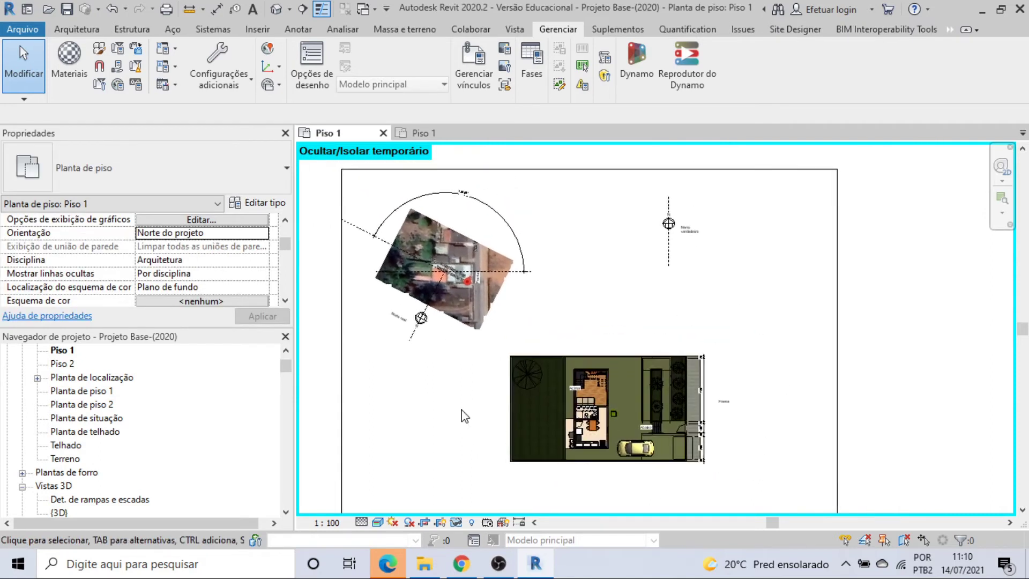
pyautogui.scroll(1, 461, 409)
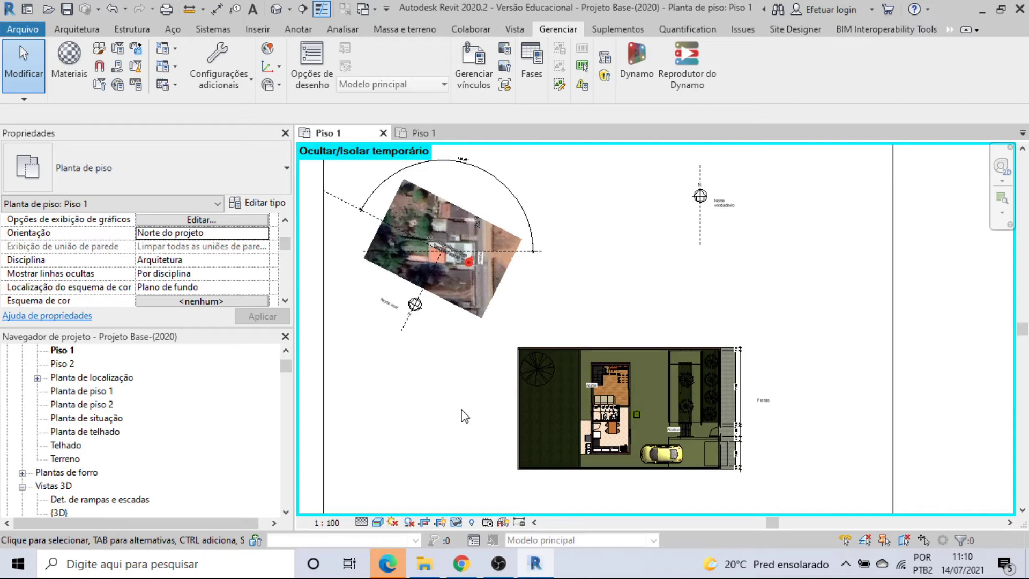
pyautogui.moveTo(784, 262); pyautogui.dragTo(671, 186)
pyautogui.press('Delete')
pyautogui.moveTo(547, 303); pyautogui.dragTo(356, 184)
pyautogui.press('Delete')
pyautogui.scroll(2, 680, 438)
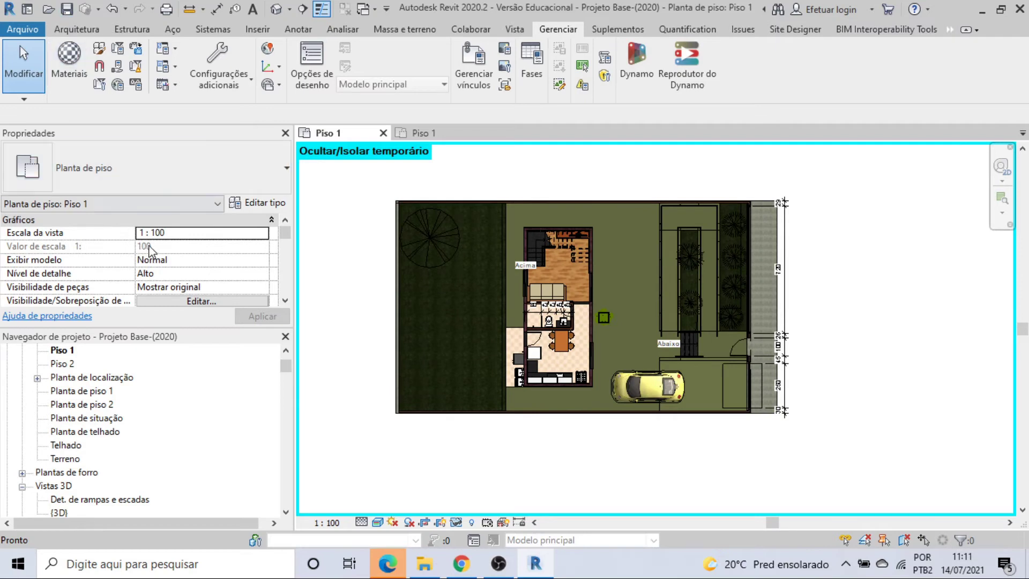
# Open the default {3D} view of the house and turn off its Caixa de corte.
pyautogui.click(276, 10)
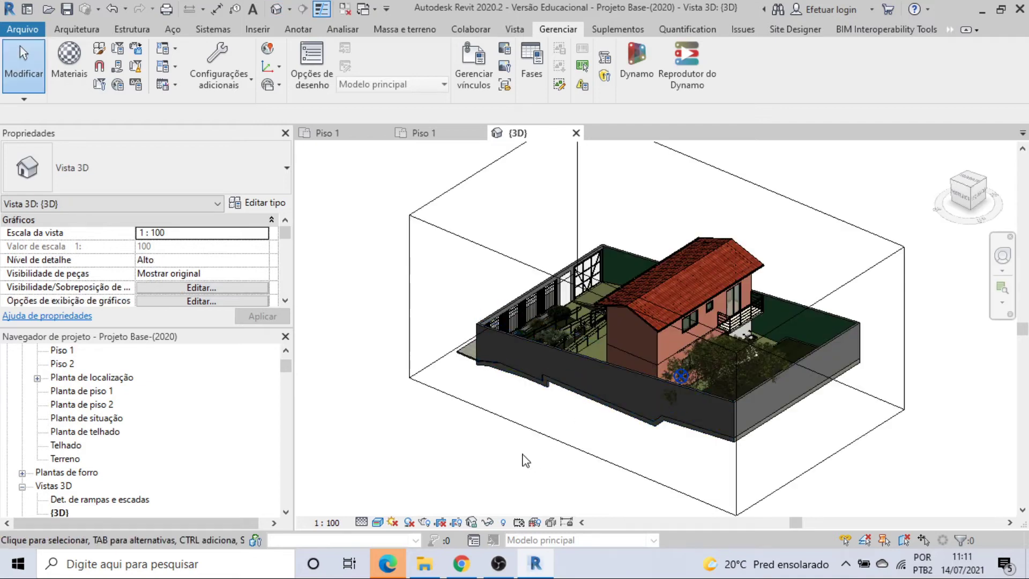
pyautogui.scroll(-2, 513, 448)
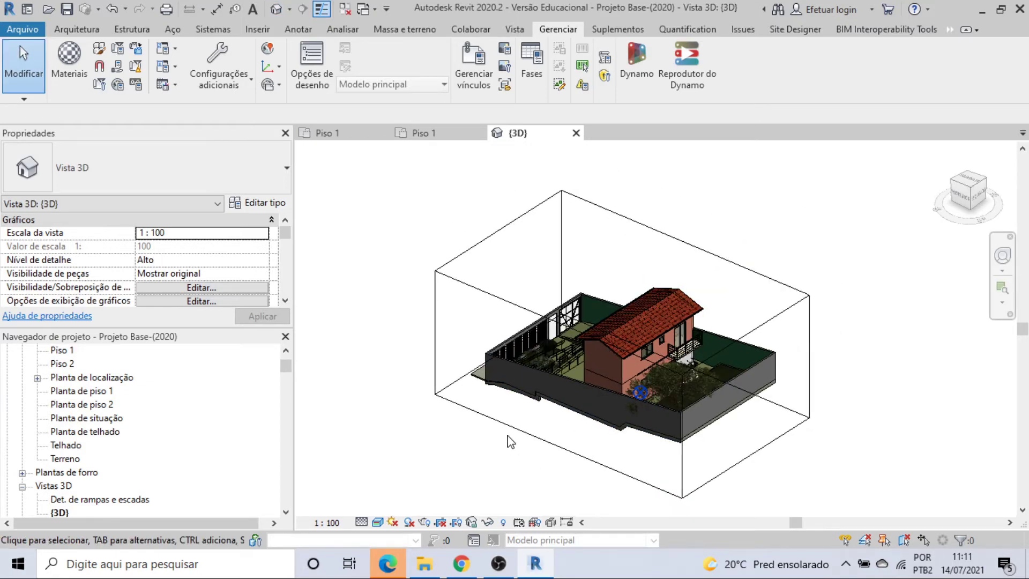
pyautogui.moveTo(285, 234); pyautogui.dragTo(284, 256)
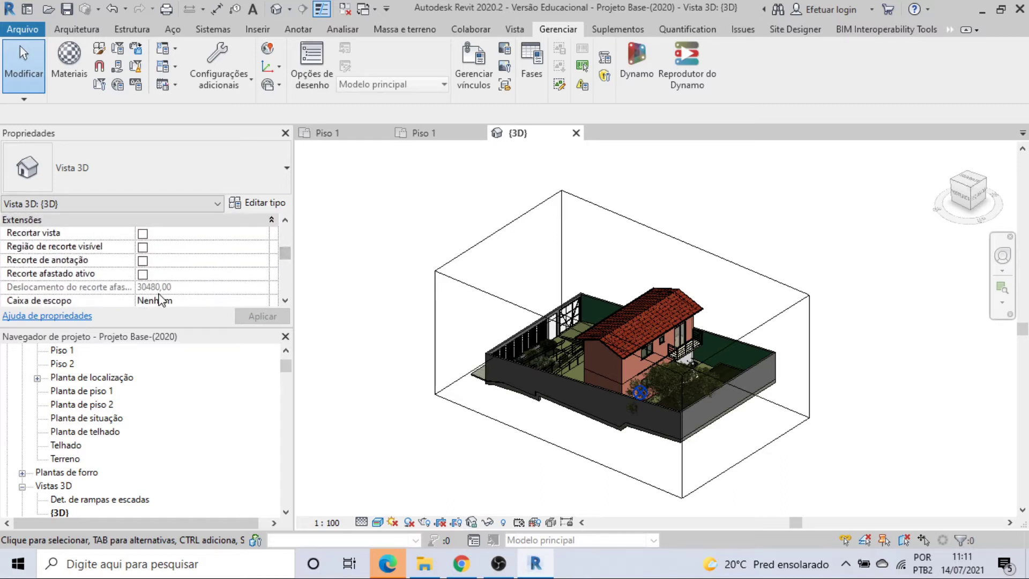
pyautogui.scroll(-1, 162, 283)
pyautogui.scroll(-2, 163, 288)
pyautogui.scroll(1, 160, 268)
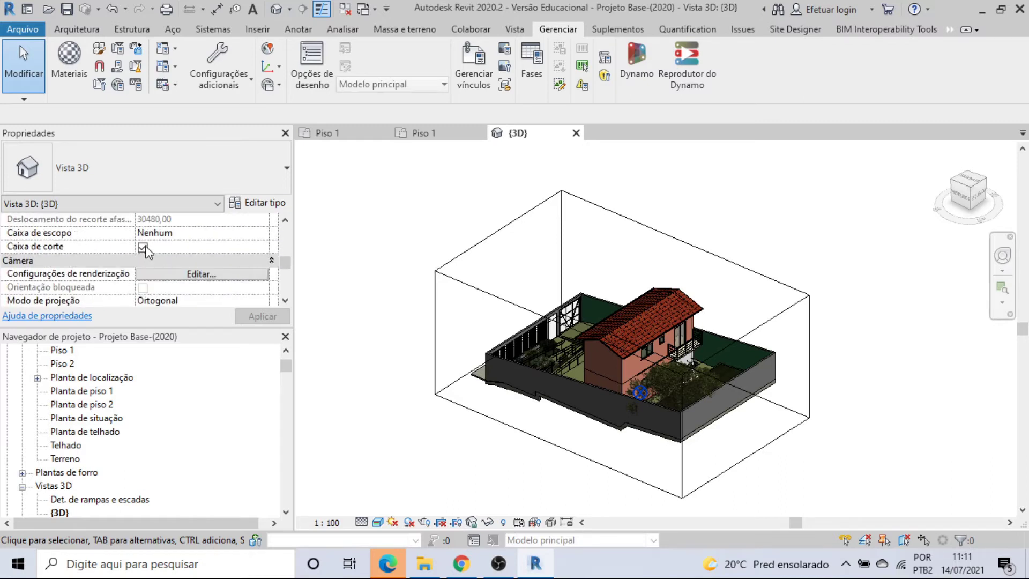
pyautogui.click(143, 247)
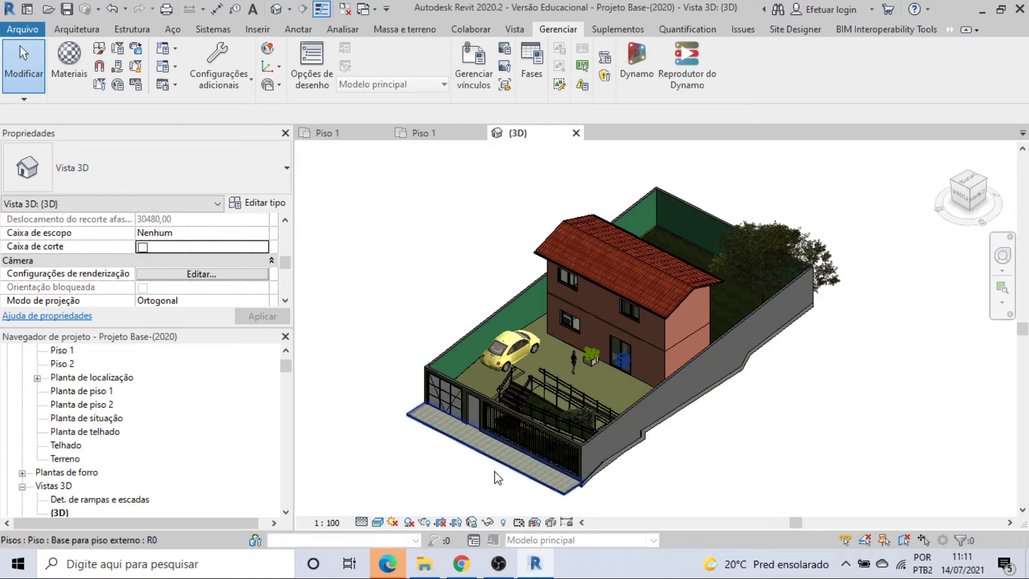
# Set the 3D view's sun study to Estático in the Configuração do sol settings.
pyautogui.click(394, 522)
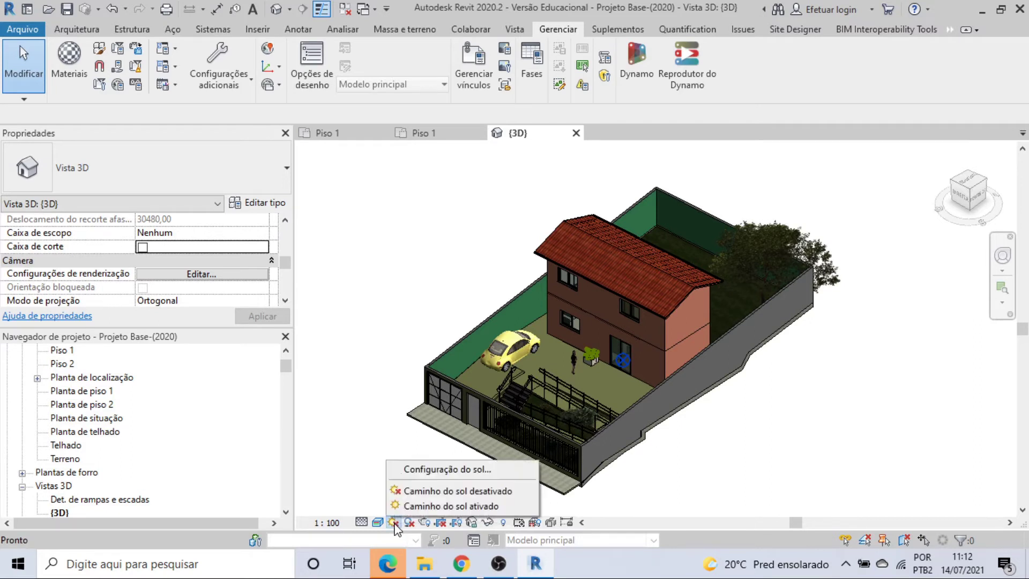
pyautogui.click(411, 470)
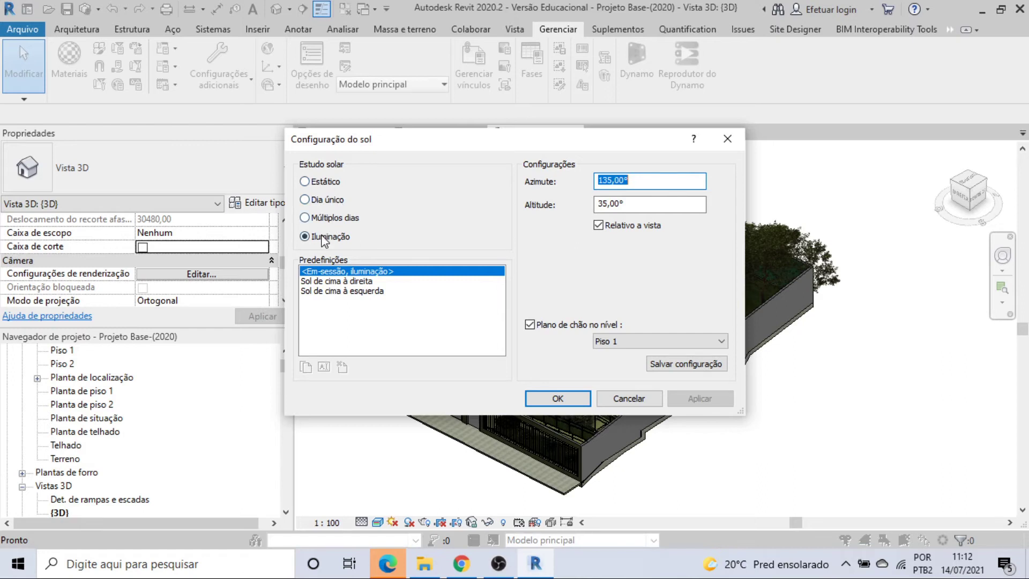
pyautogui.click(314, 183)
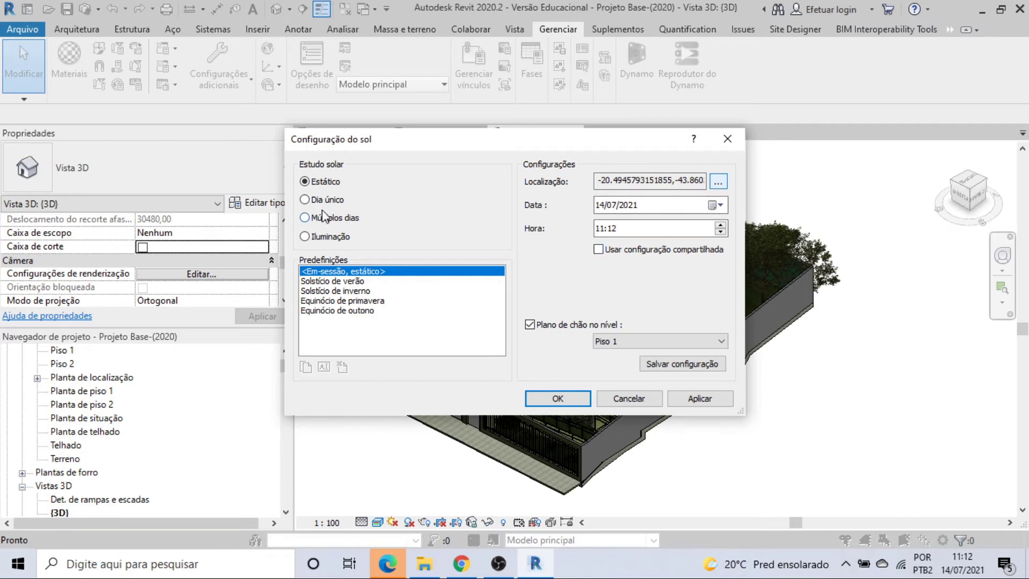
pyautogui.click(548, 400)
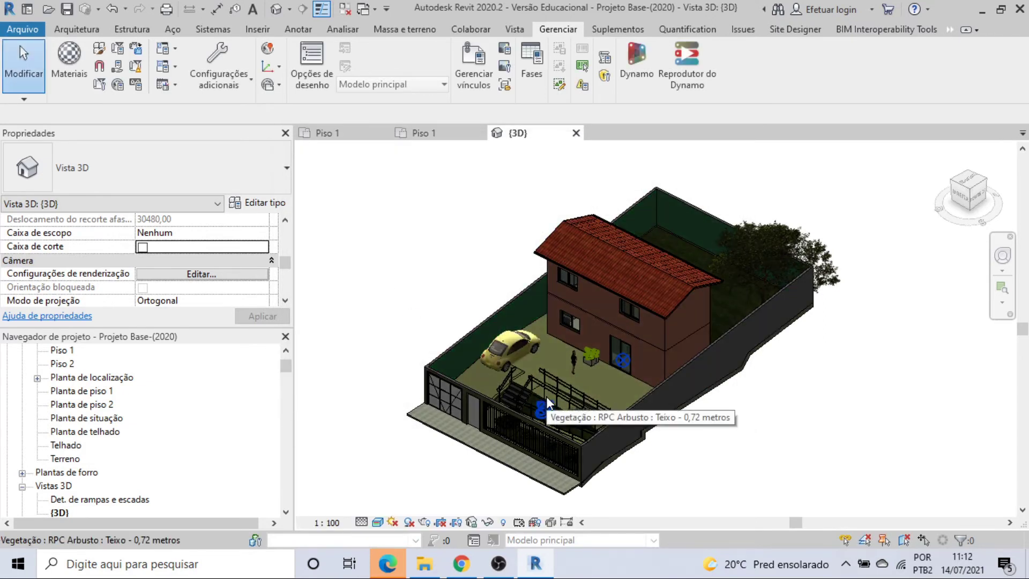
# Turn on the sun path in the {3D} view so its full compass ring shows around the house.
pyautogui.click(393, 522)
pyautogui.click(398, 509)
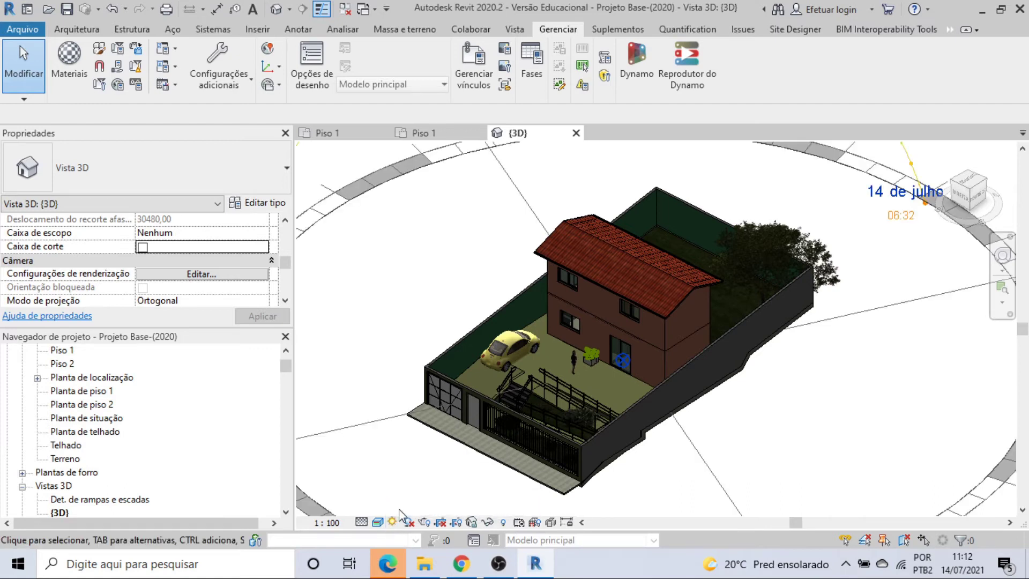
pyautogui.scroll(-4, 454, 416)
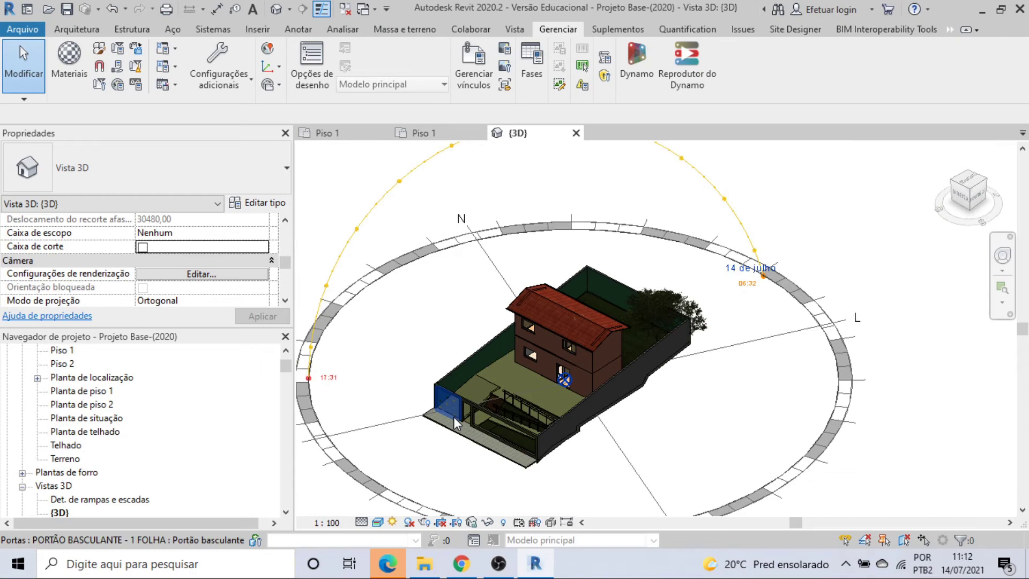
pyautogui.scroll(-1, 453, 417)
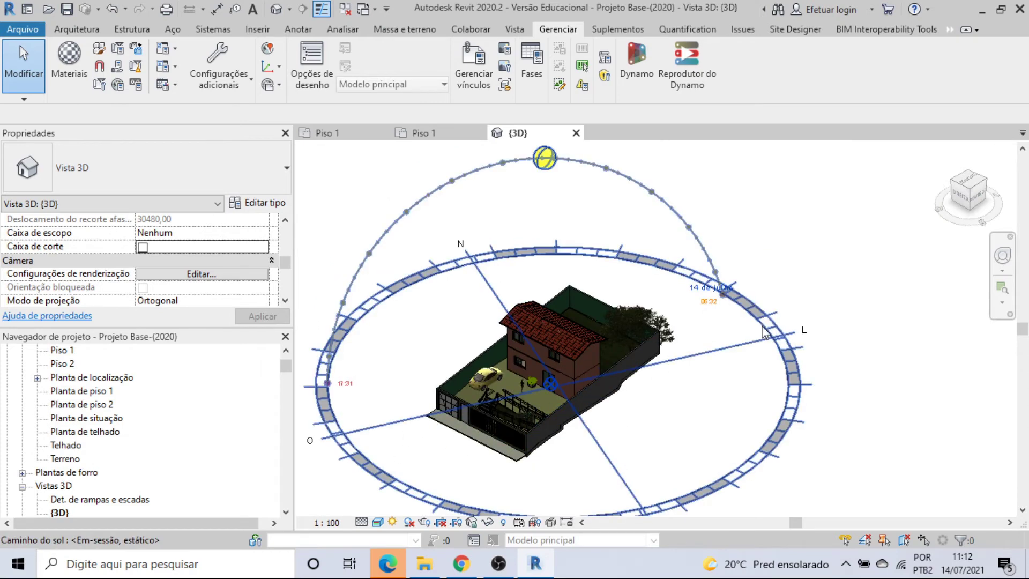
pyautogui.scroll(-1, 622, 399)
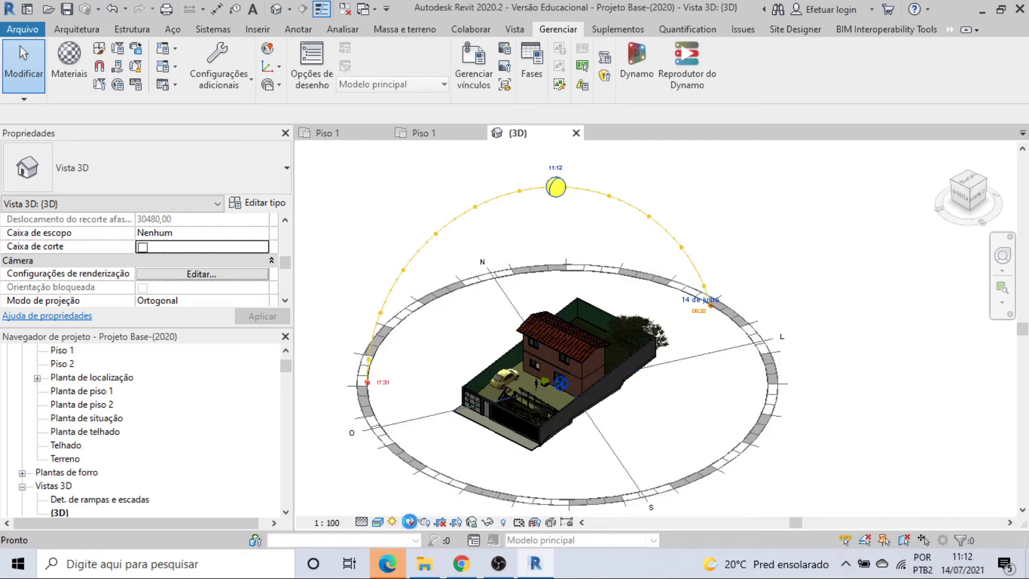
# Turn on shadows in the {3D} view.
pyautogui.click(409, 522)
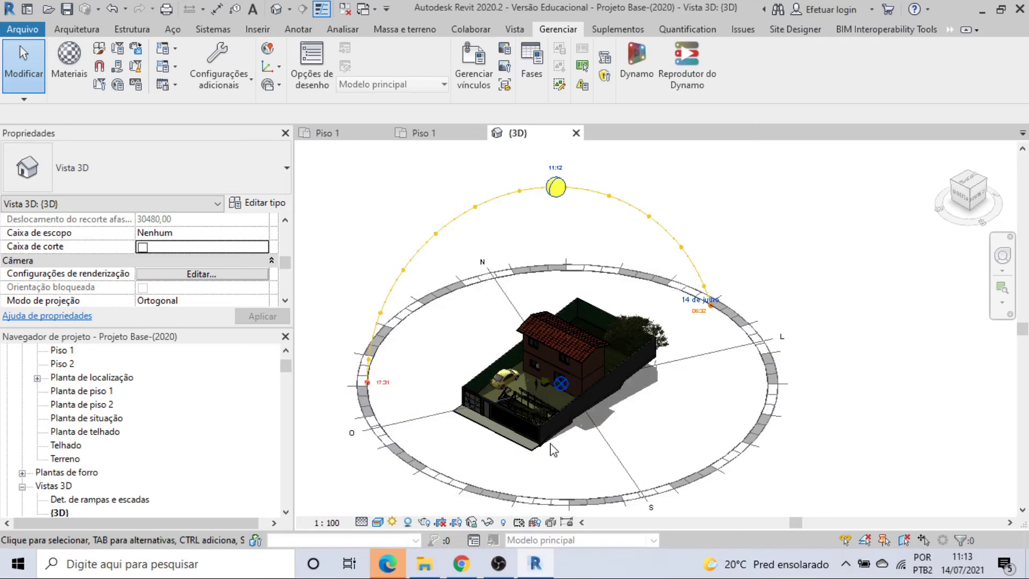
pyautogui.scroll(1, 536, 475)
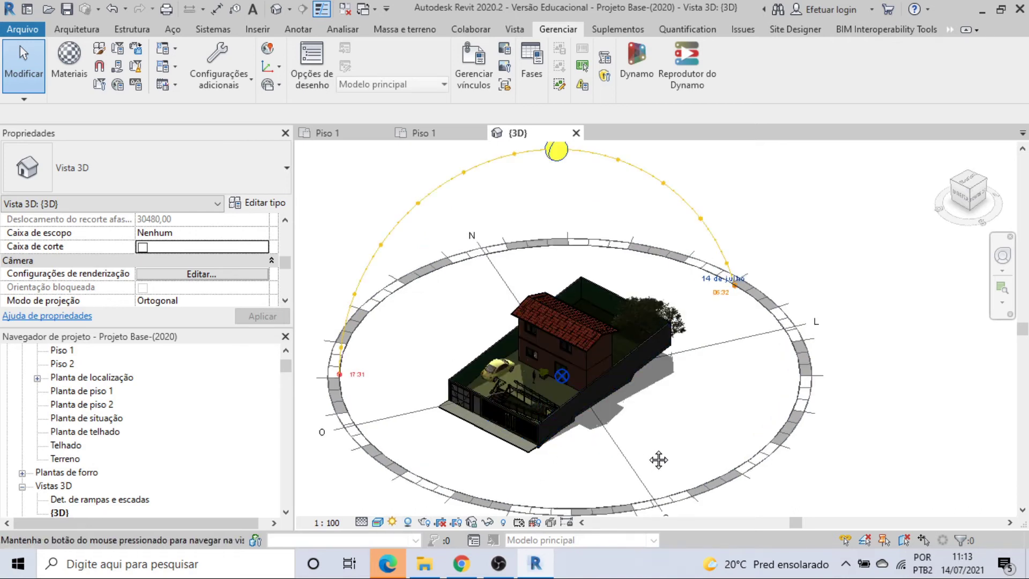
pyautogui.moveTo(657, 462); pyautogui.dragTo(659, 460, button='middle')
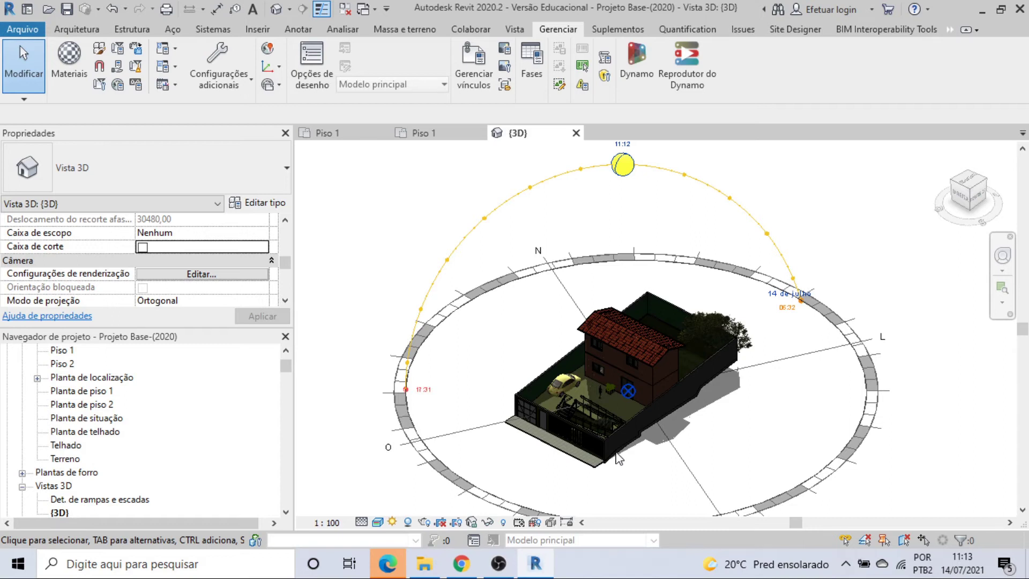
# Set the hour of the sun's time on the sun path to 07.
pyautogui.click(630, 149)
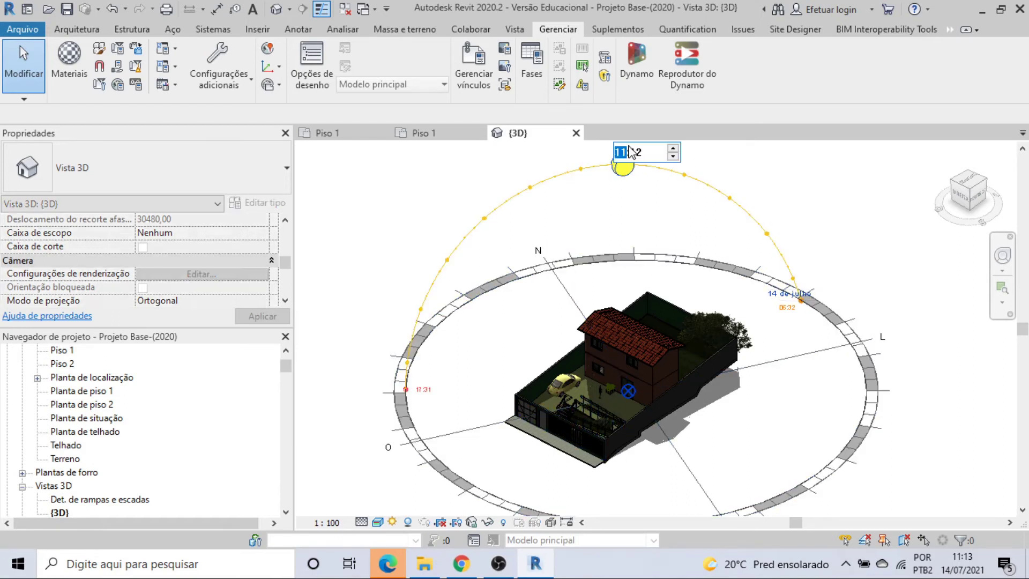
pyautogui.write('07')
pyautogui.click(794, 163)
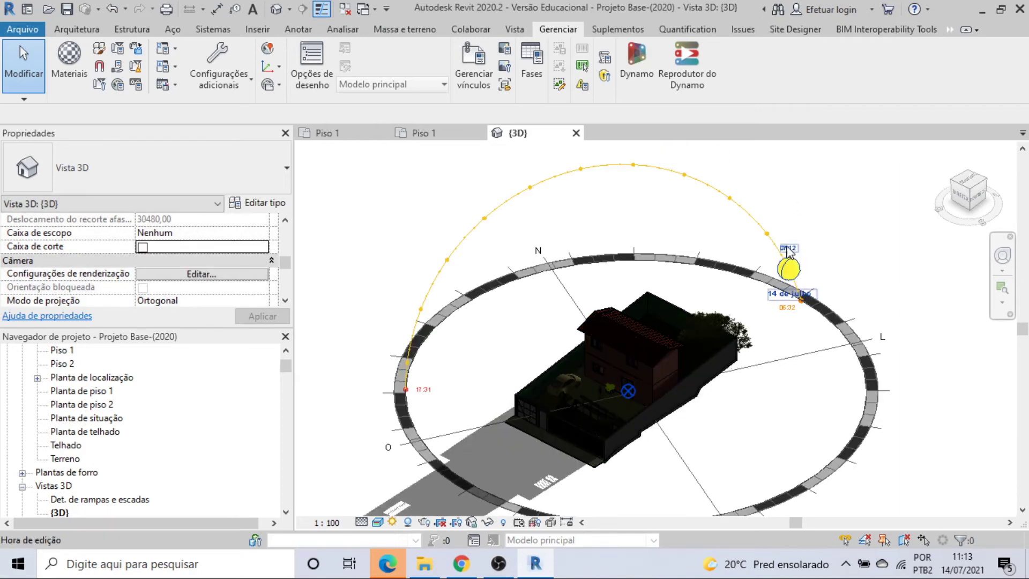
# Set the hour of the sun's time on the sun path to 17.
pyautogui.scroll(3, 663, 339)
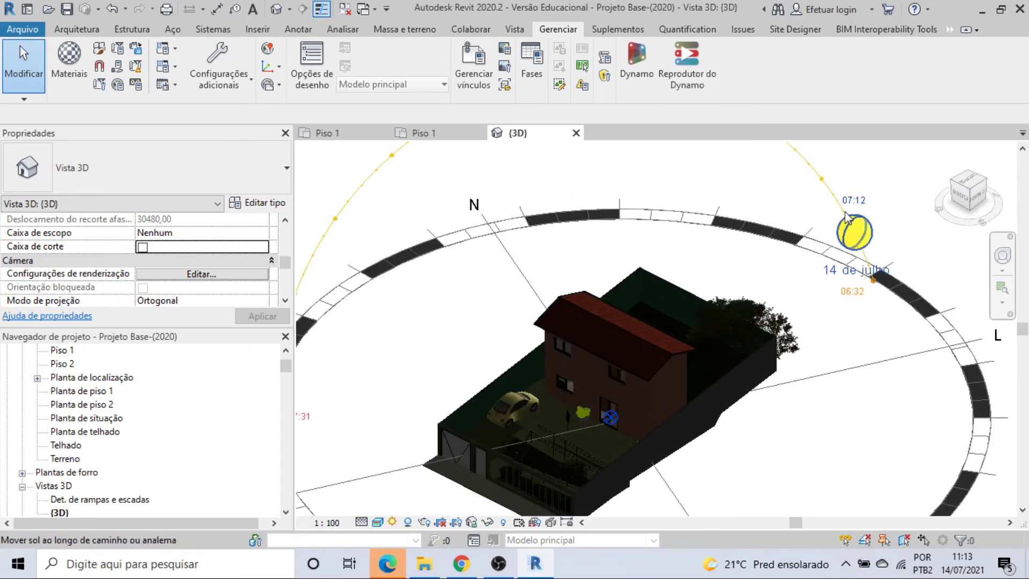
pyautogui.click(852, 208)
pyautogui.write('17')
pyautogui.click(885, 172)
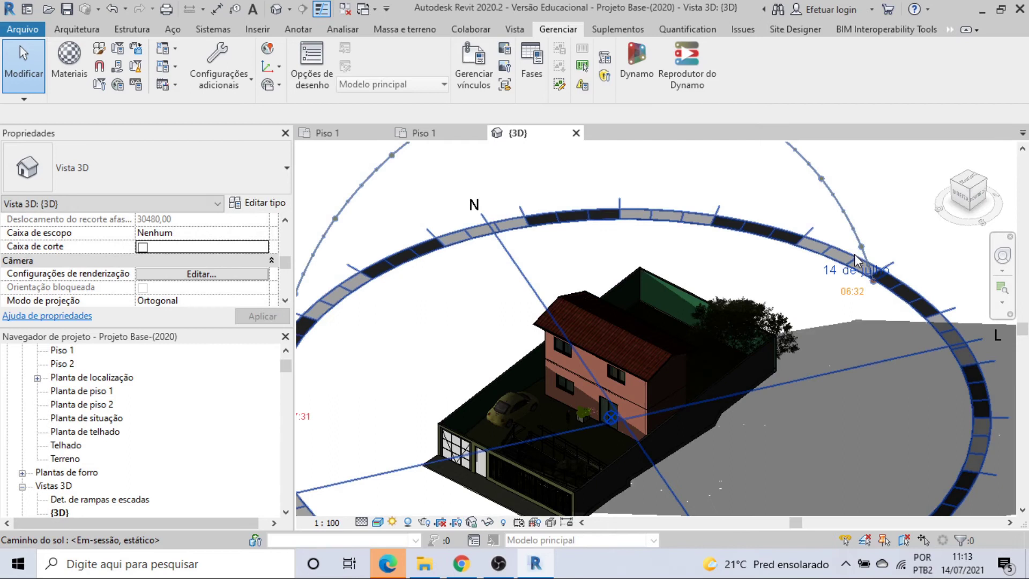
# Set the month of the sun path's date to 01, keeping day 14.
pyautogui.scroll(-2, 856, 262)
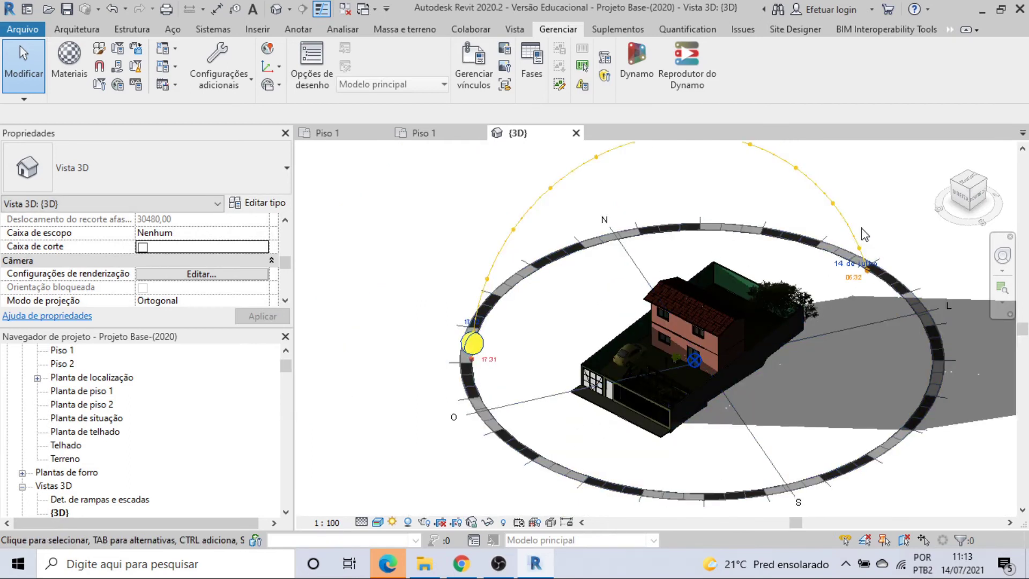
pyautogui.scroll(-2, 864, 235)
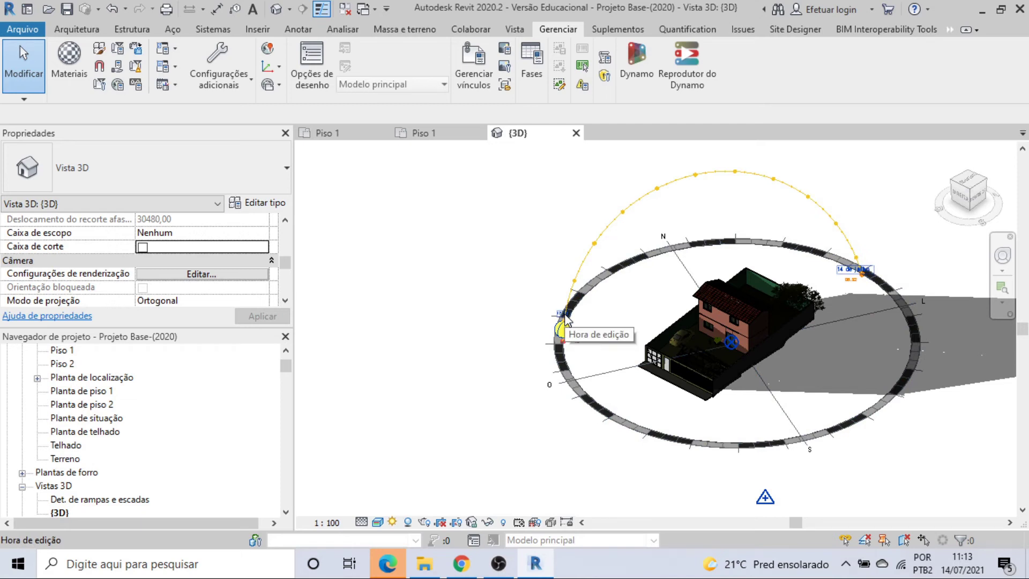
pyautogui.click(843, 277)
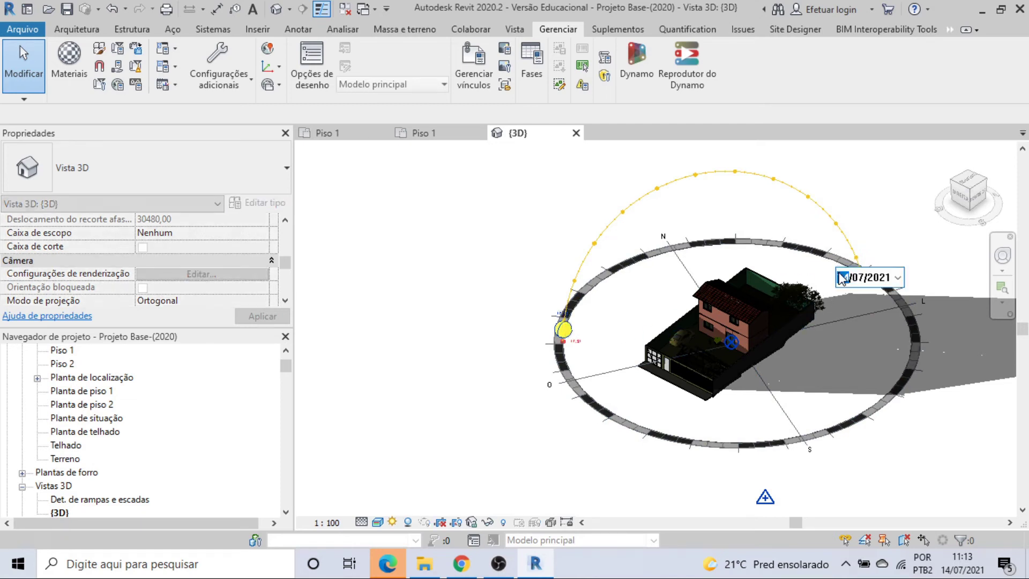
pyautogui.click(847, 278)
pyautogui.click(860, 278)
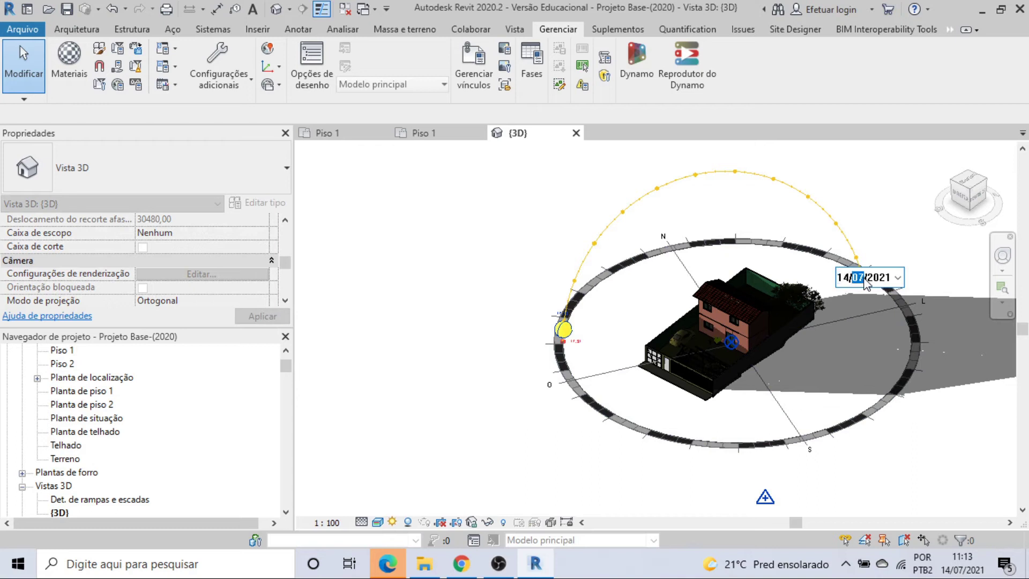
pyautogui.write('01')
pyautogui.click(915, 190)
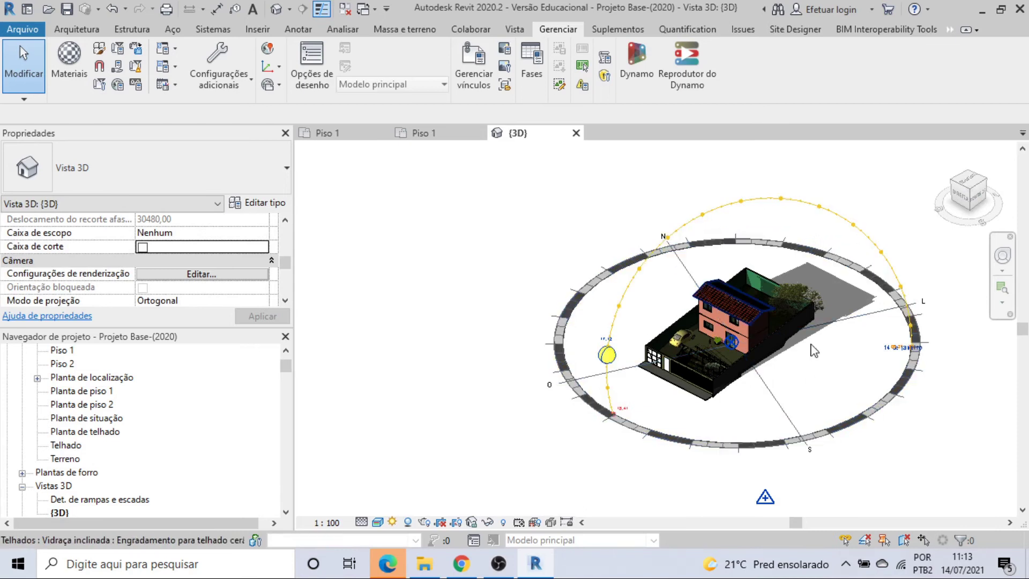
# Set the month of the sun path's date to August, keeping day 14.
pyautogui.click(894, 355)
pyautogui.click(908, 356)
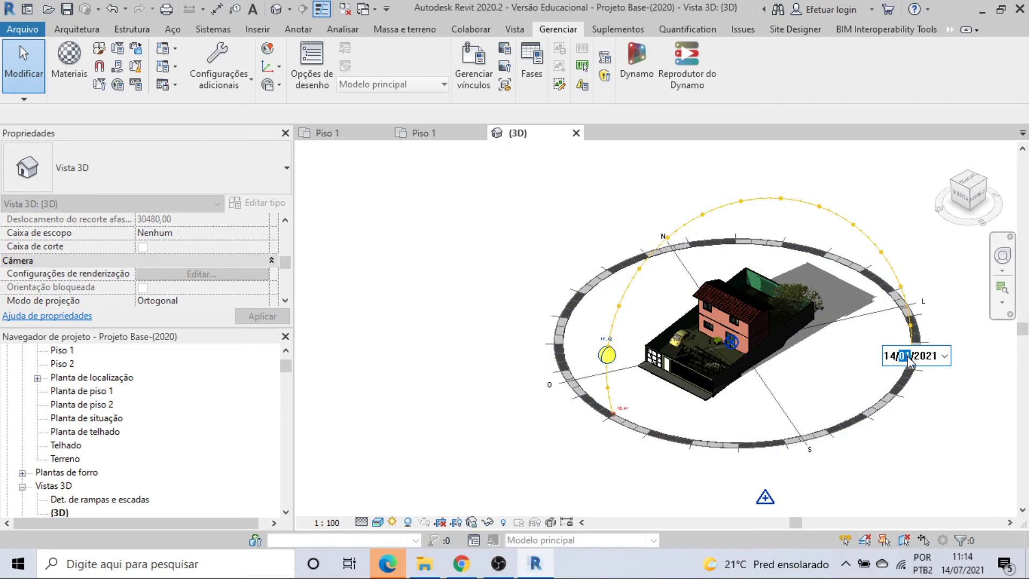
pyautogui.write('8')
pyautogui.press('Return')
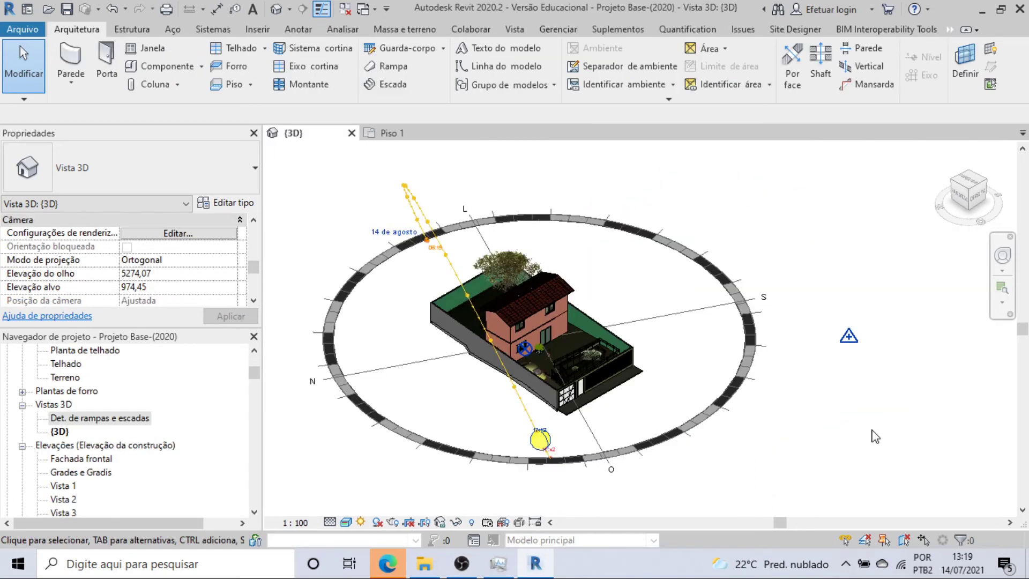
# Turn off the sun path in the {3D} view.
pyautogui.click(361, 522)
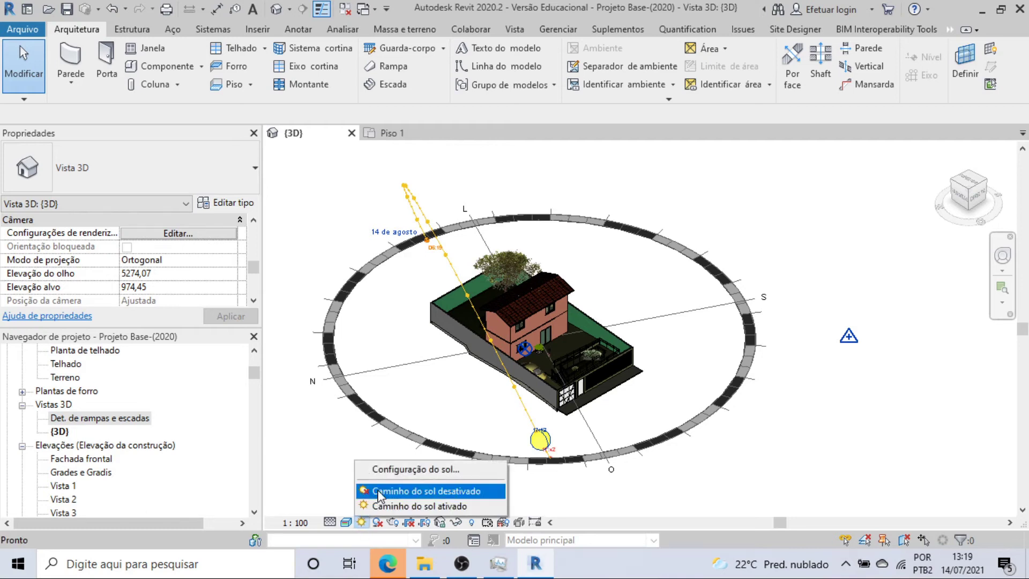
pyautogui.click(378, 496)
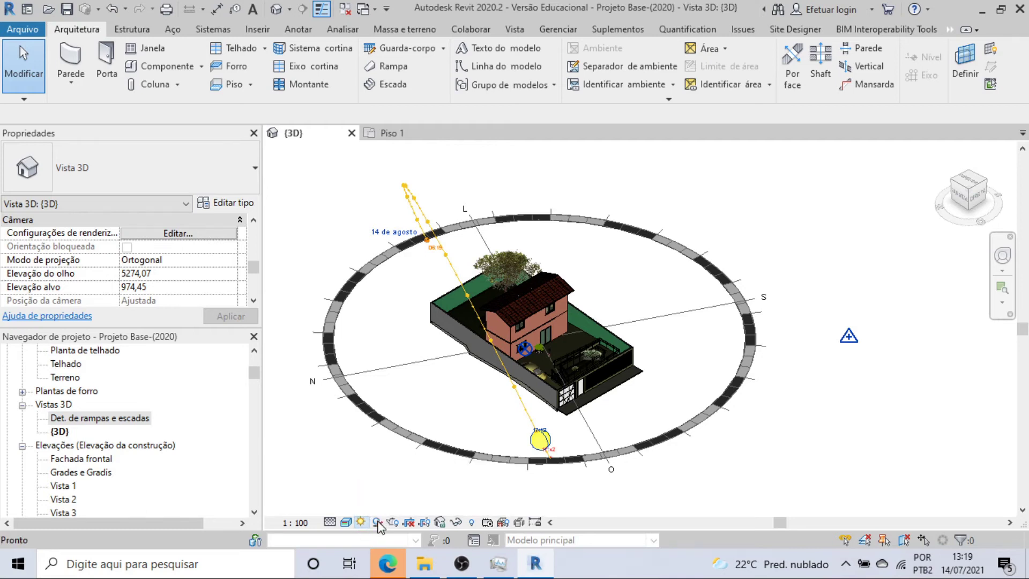
pyautogui.scroll(3, 514, 402)
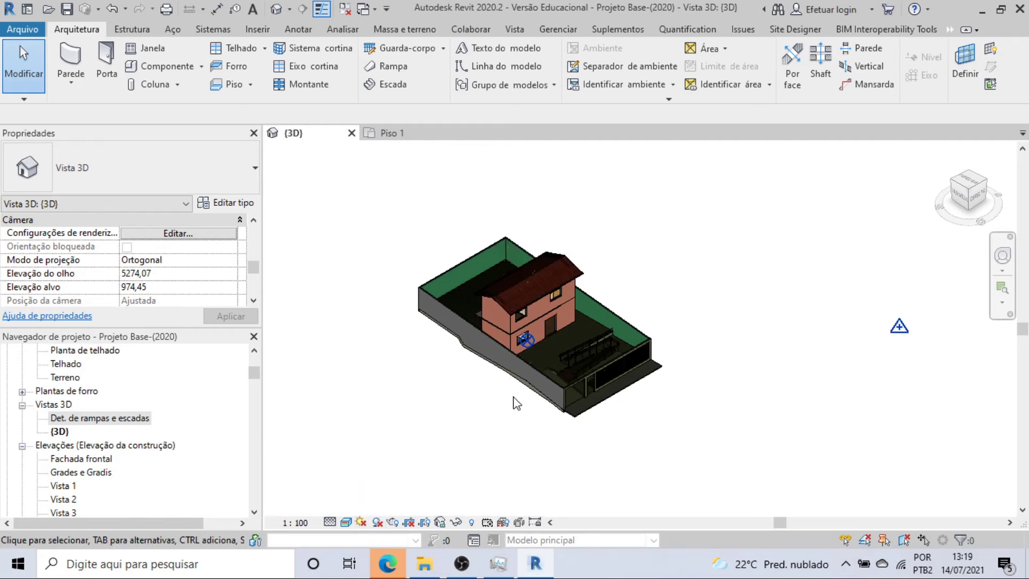
pyautogui.scroll(2, 536, 412)
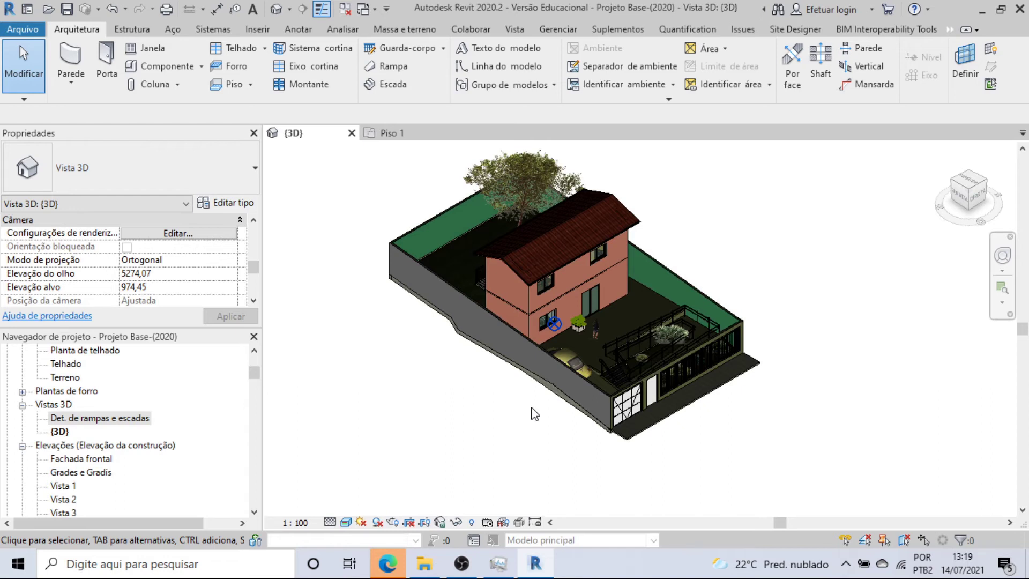
# Start a perspective camera in the Piso 1 floor plan with a Deslocamento of 90 from Piso 1.
pyautogui.click(399, 134)
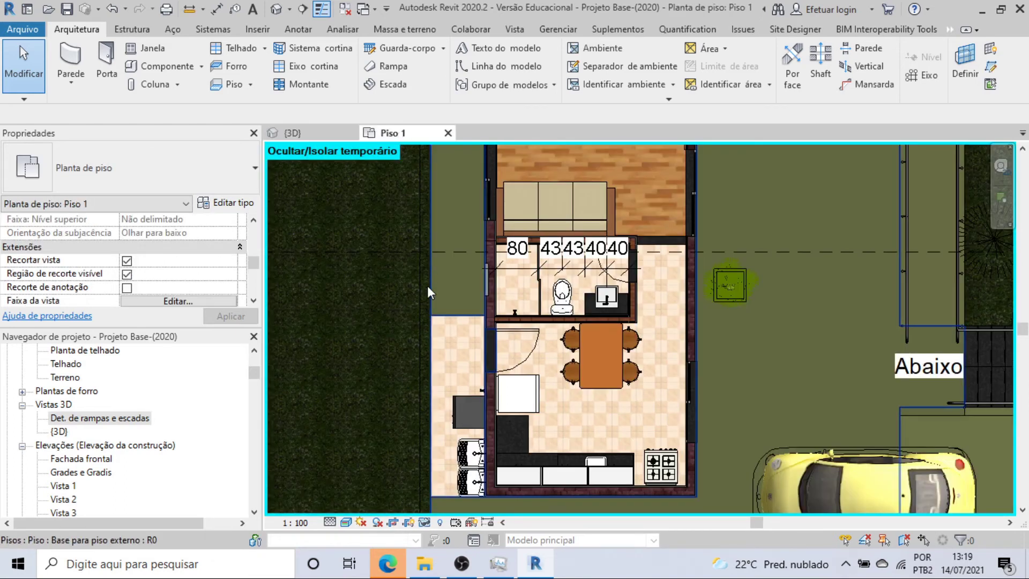
pyautogui.click(289, 9)
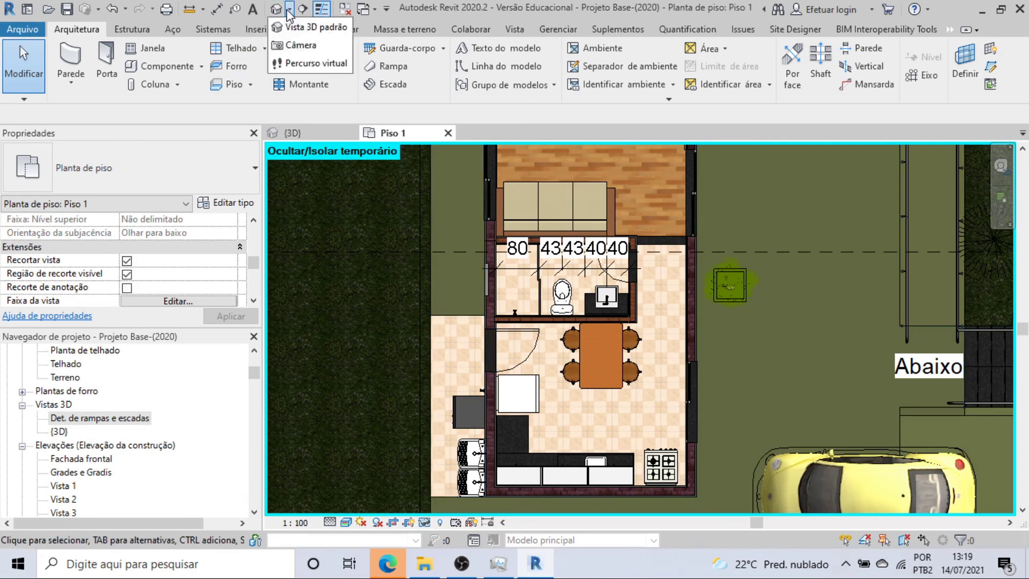
pyautogui.click(298, 45)
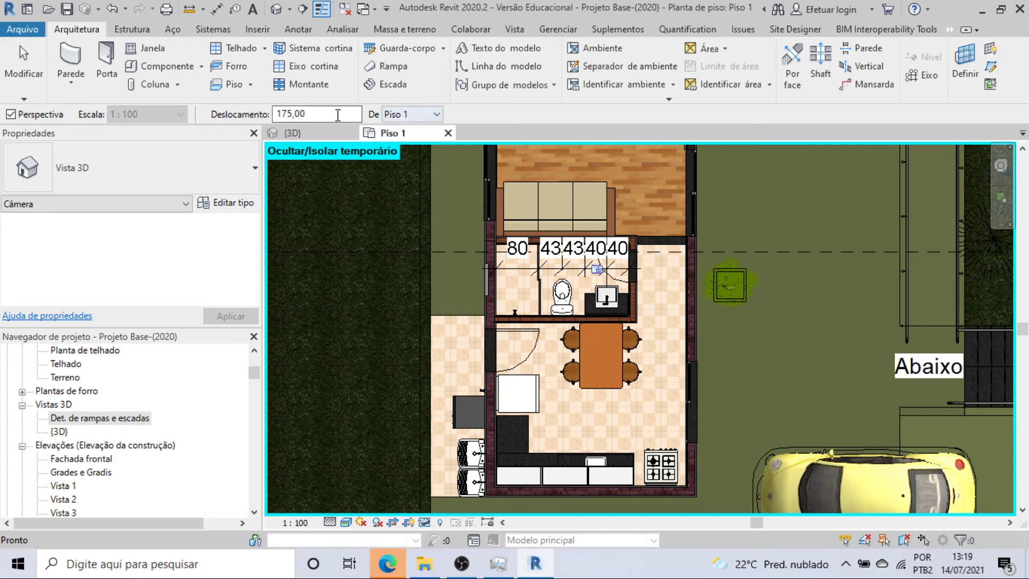
pyautogui.moveTo(338, 115); pyautogui.dragTo(276, 117)
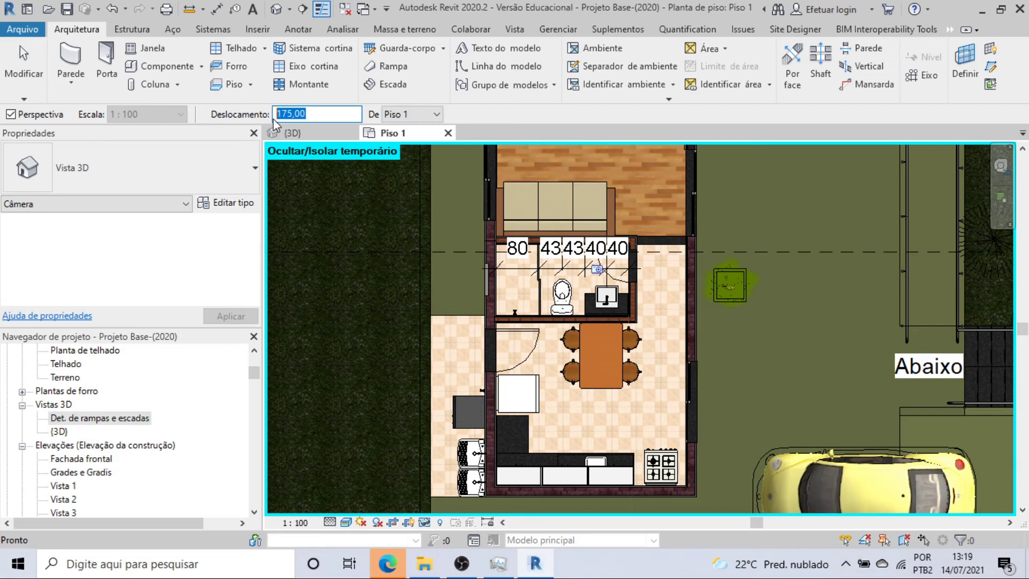
pyautogui.write('18')
pyautogui.moveTo(310, 113); pyautogui.dragTo(278, 111)
pyautogui.write('90')
# Place the camera's eye point on the sidewalk in front of the house, in line with the section line.
pyautogui.scroll(-3, 352, 240)
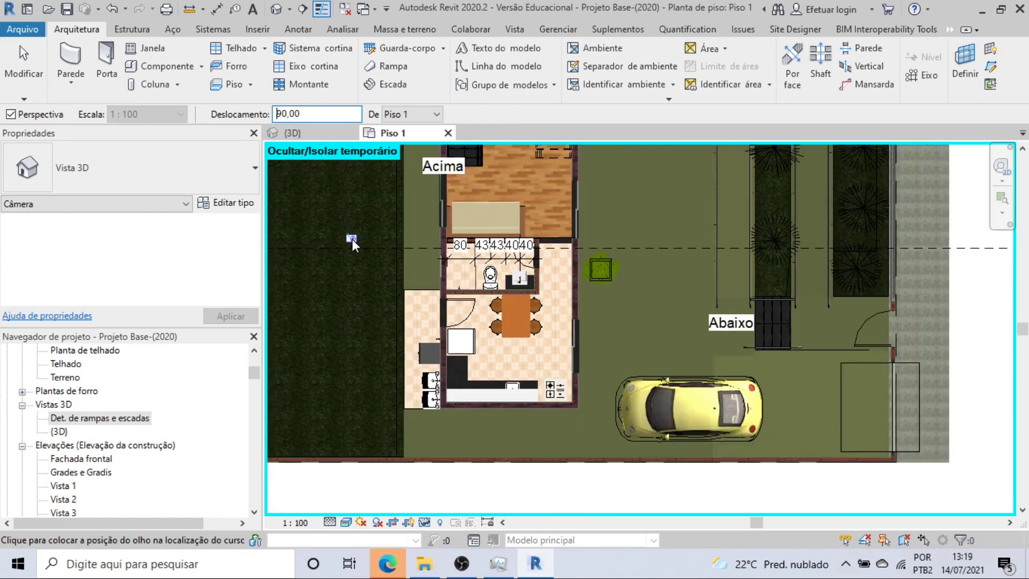
pyautogui.scroll(-3, 352, 239)
pyautogui.scroll(2, 718, 246)
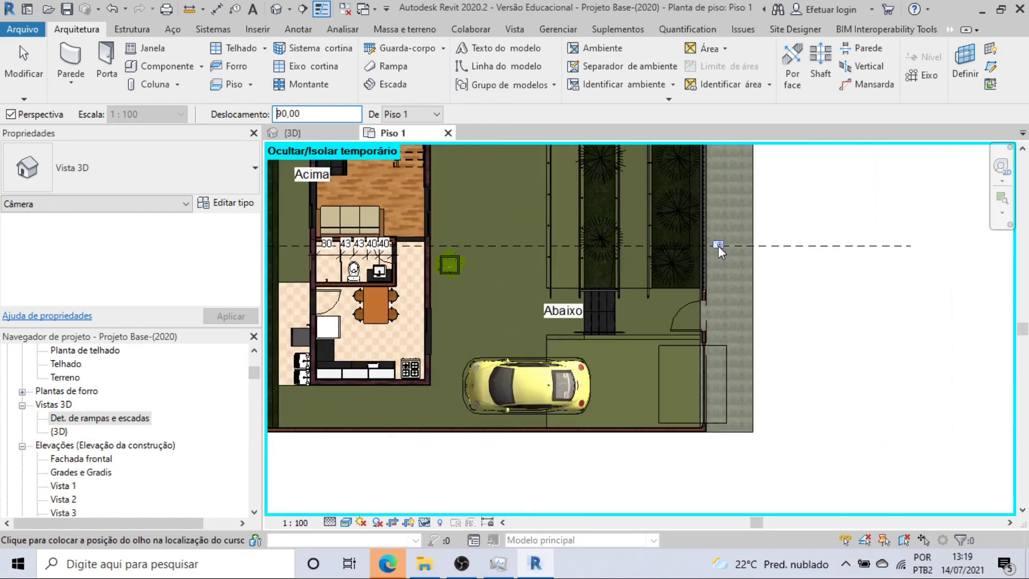
pyautogui.scroll(2, 718, 245)
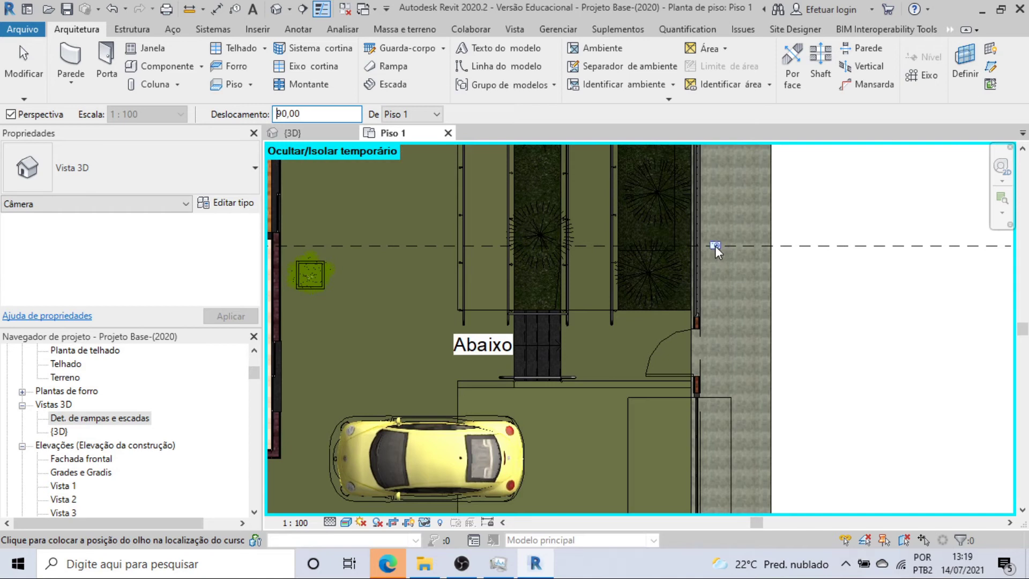
pyautogui.click(713, 247)
# Aim the camera straight at the house, placing its target just behind the rear wall.
pyautogui.scroll(-4, 713, 246)
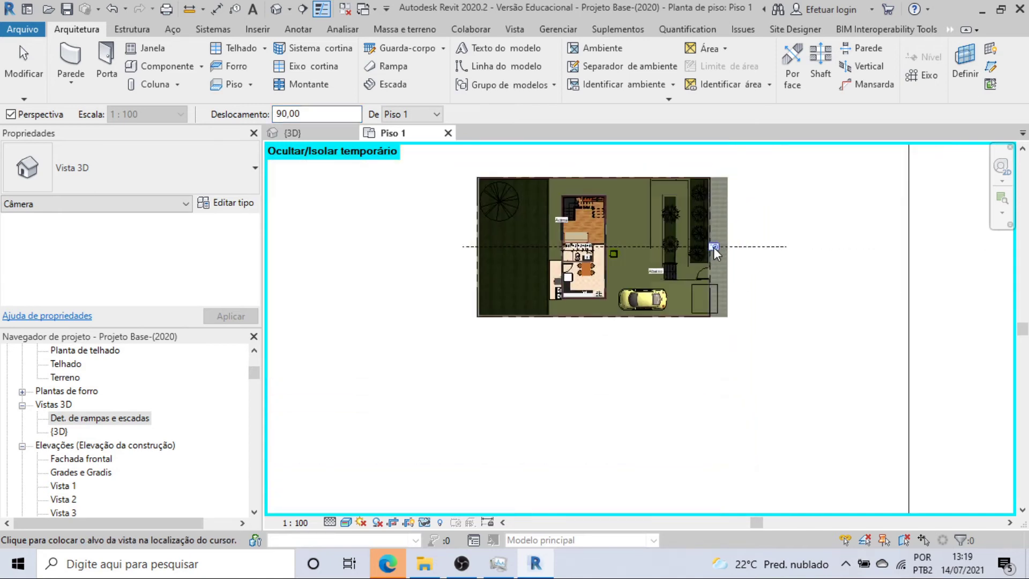
pyautogui.scroll(2, 593, 250)
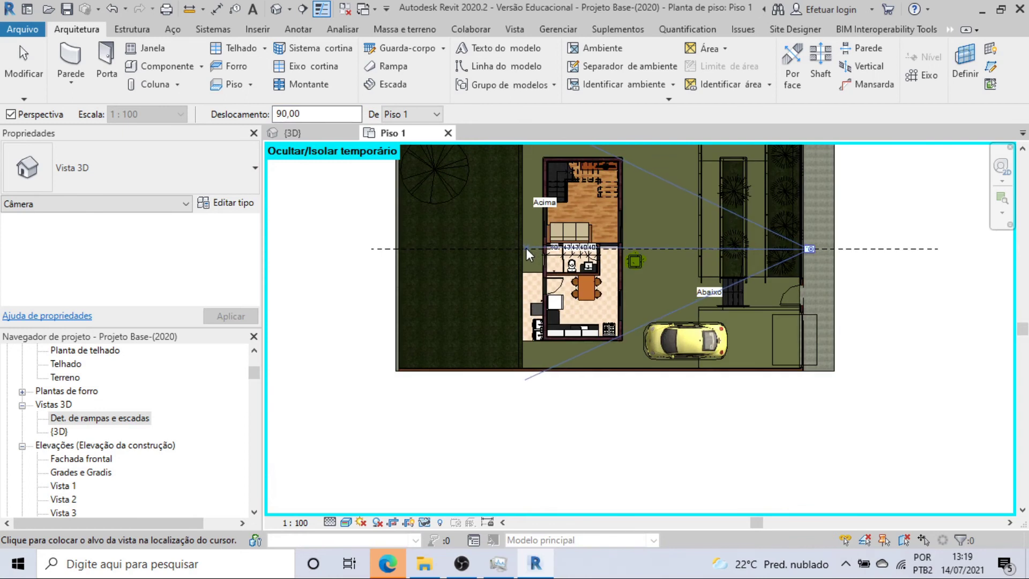
pyautogui.scroll(2, 526, 247)
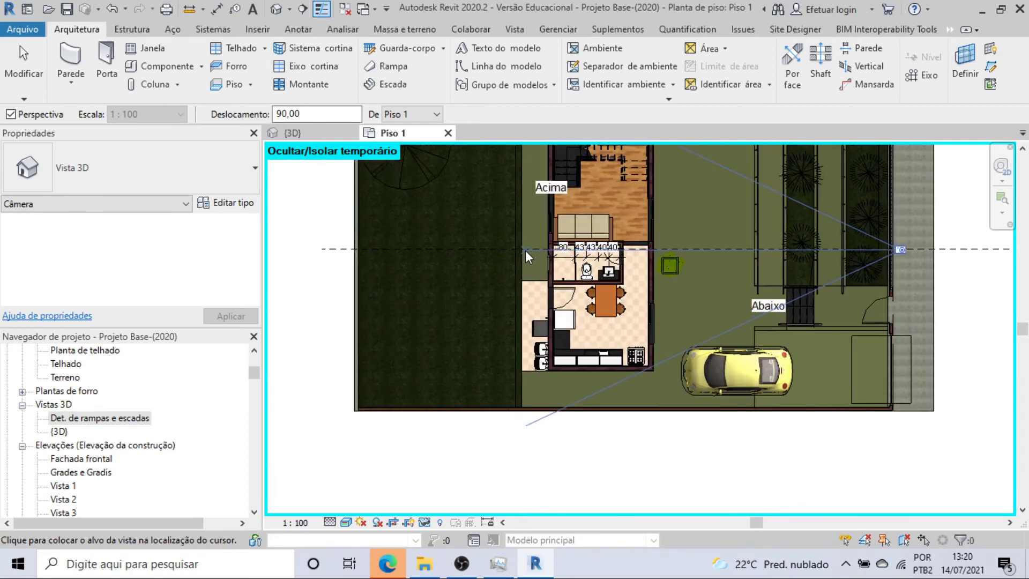
pyautogui.scroll(-2, 525, 248)
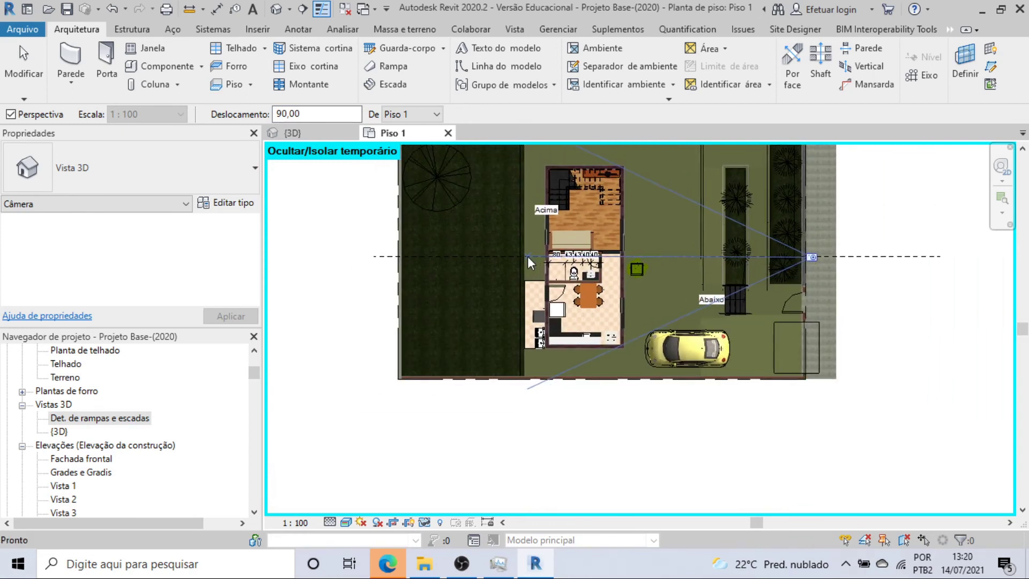
pyautogui.click(527, 256)
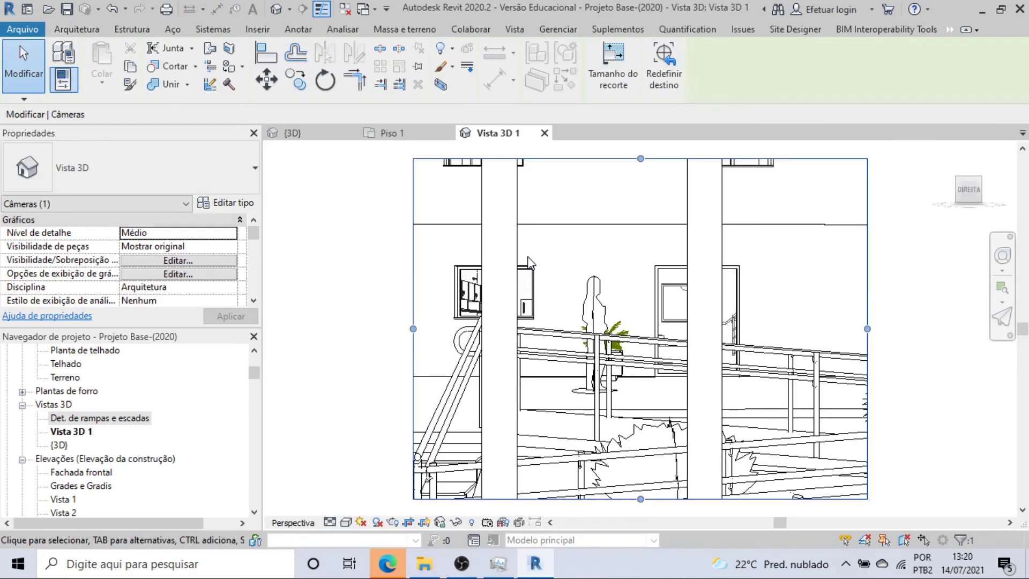
# Enlarge the camera view's crop region on all four sides and set its visual style to Realista.
pyautogui.scroll(-2, 528, 263)
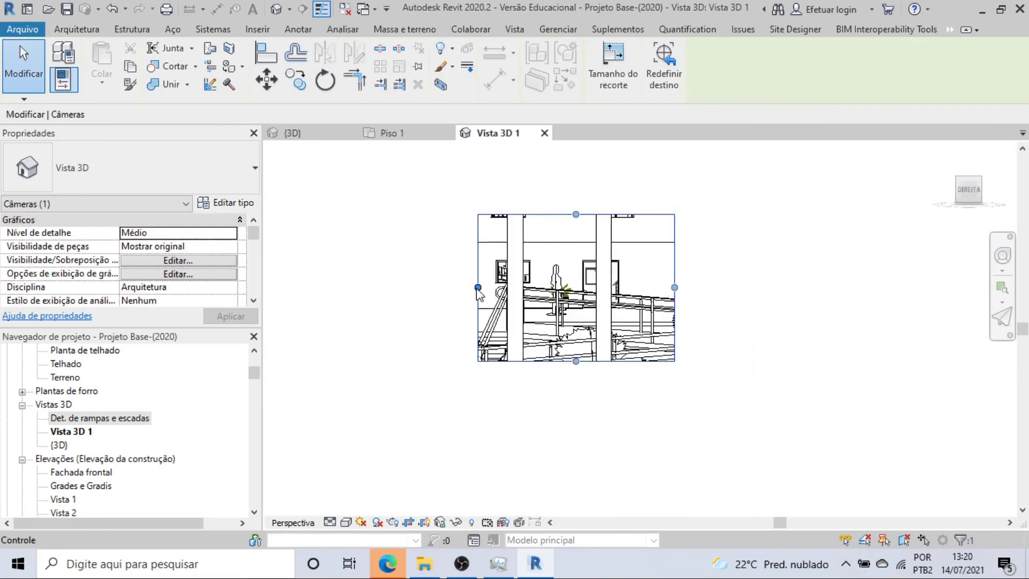
pyautogui.moveTo(478, 287); pyautogui.dragTo(409, 287)
pyautogui.click(330, 523)
pyautogui.click(375, 491)
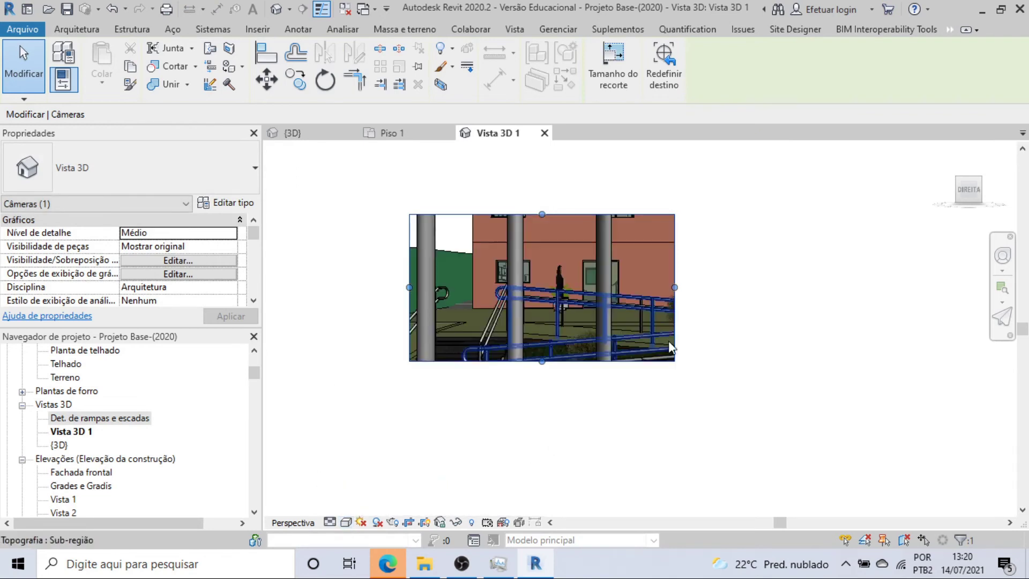
pyautogui.moveTo(675, 287); pyautogui.dragTo(754, 287)
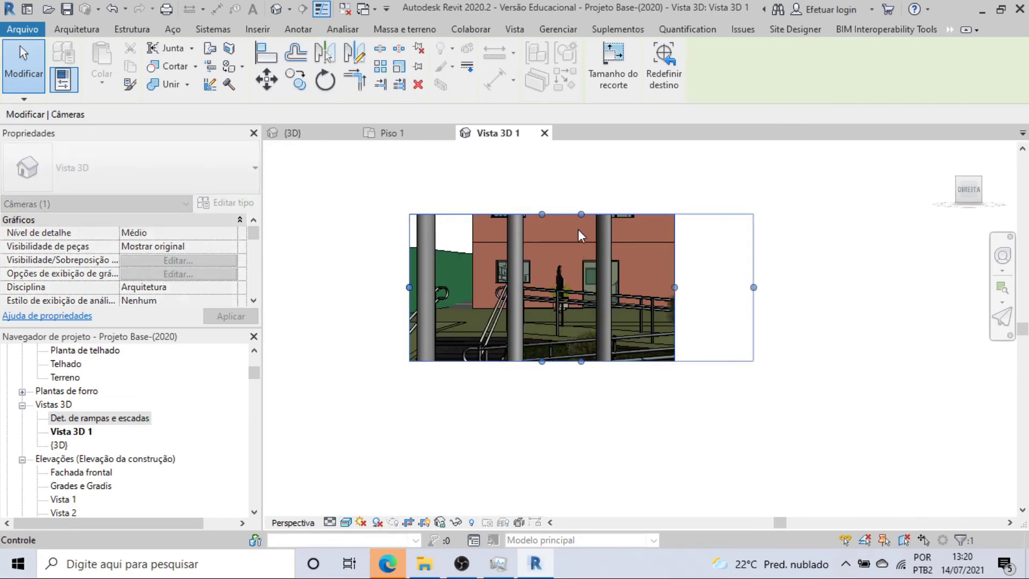
pyautogui.moveTo(582, 214); pyautogui.dragTo(581, 174)
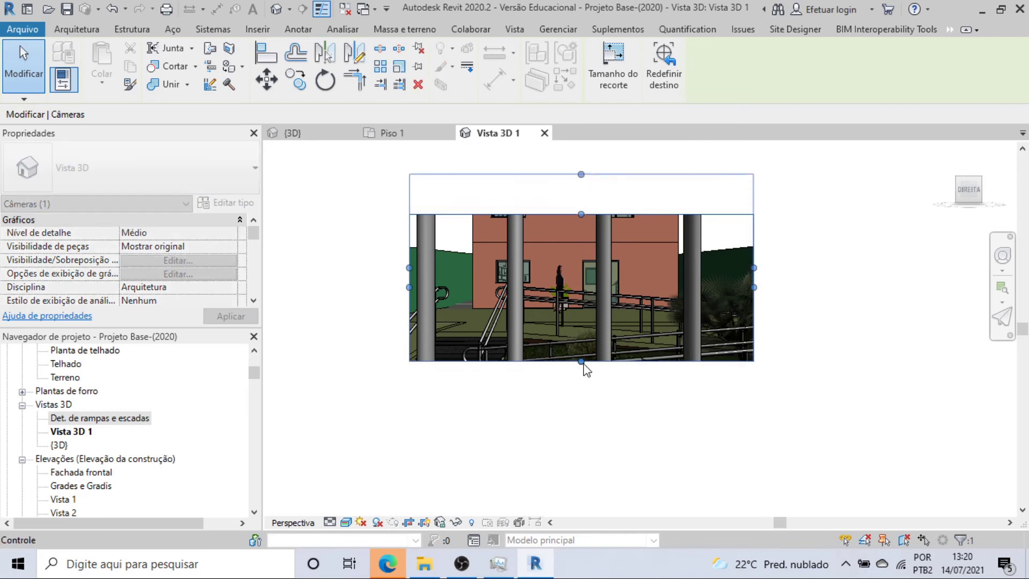
pyautogui.moveTo(581, 363); pyautogui.dragTo(582, 398)
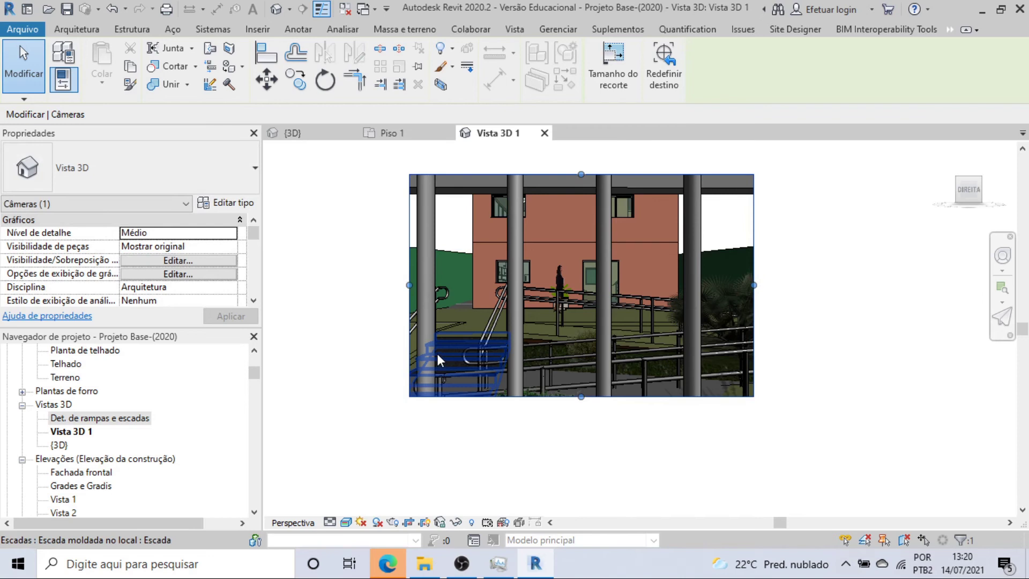
# Hide the front Gradil com barras redondas railing that blocks the house in the camera view.
pyautogui.scroll(3, 536, 330)
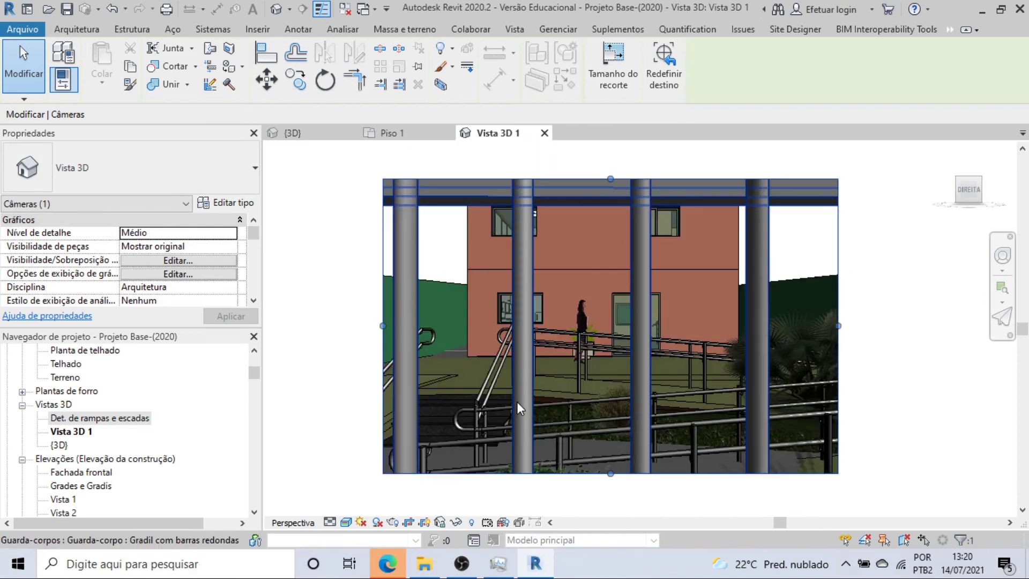
pyautogui.click(645, 319)
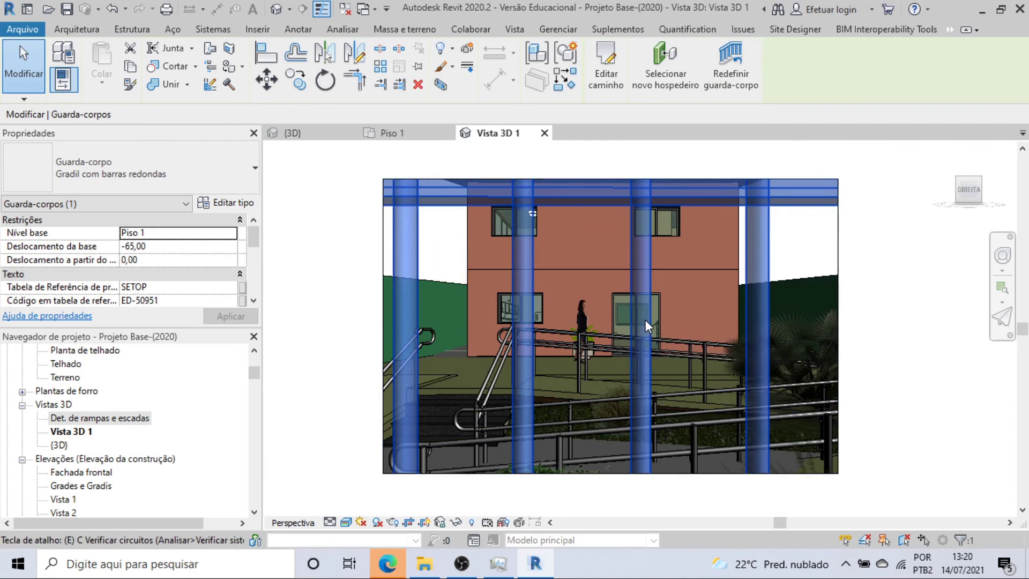
pyautogui.press('Escape')
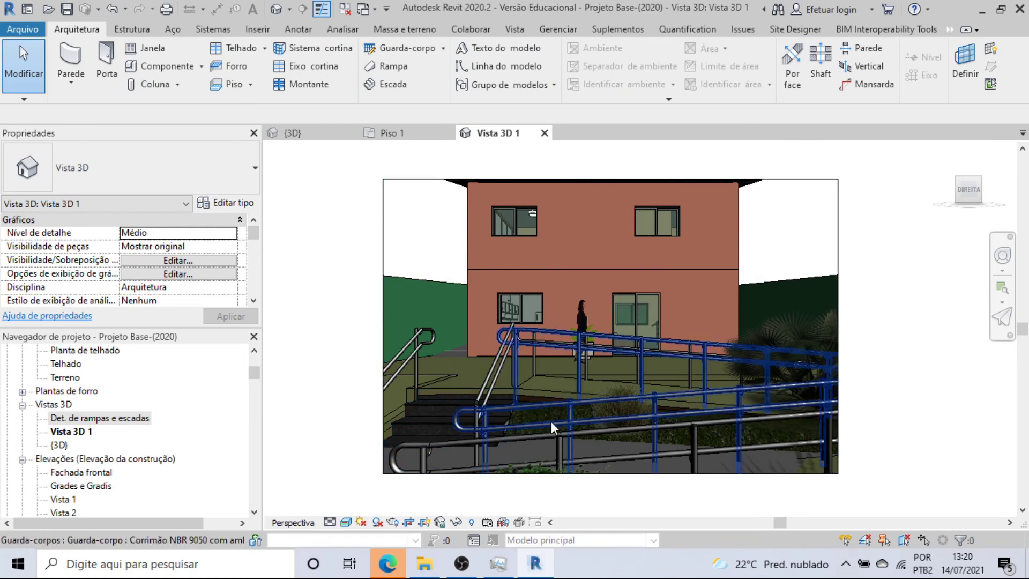
# Filter a selection at the view's lower corner down to Topografia and temporarily isolate that category.
pyautogui.scroll(-1, 551, 421)
pyautogui.moveTo(828, 479); pyautogui.dragTo(712, 443)
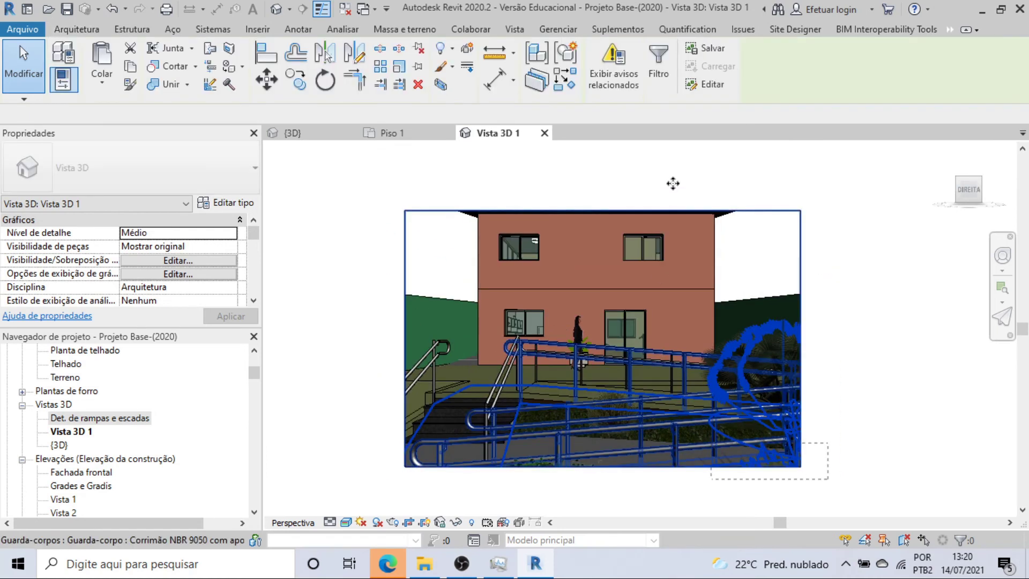
pyautogui.click(660, 70)
pyautogui.click(610, 208)
pyautogui.click(381, 220)
pyautogui.click(475, 392)
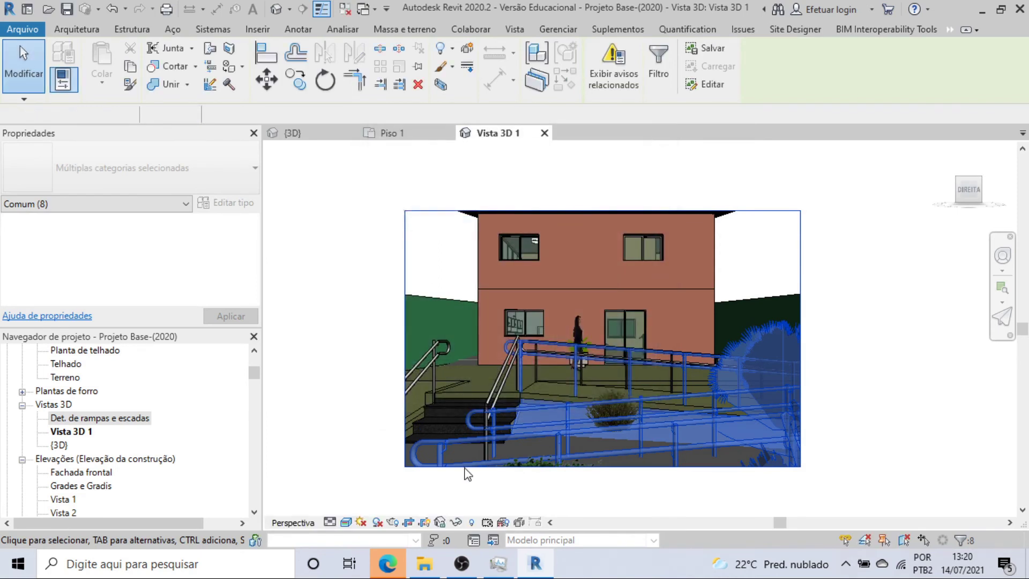
pyautogui.click(457, 522)
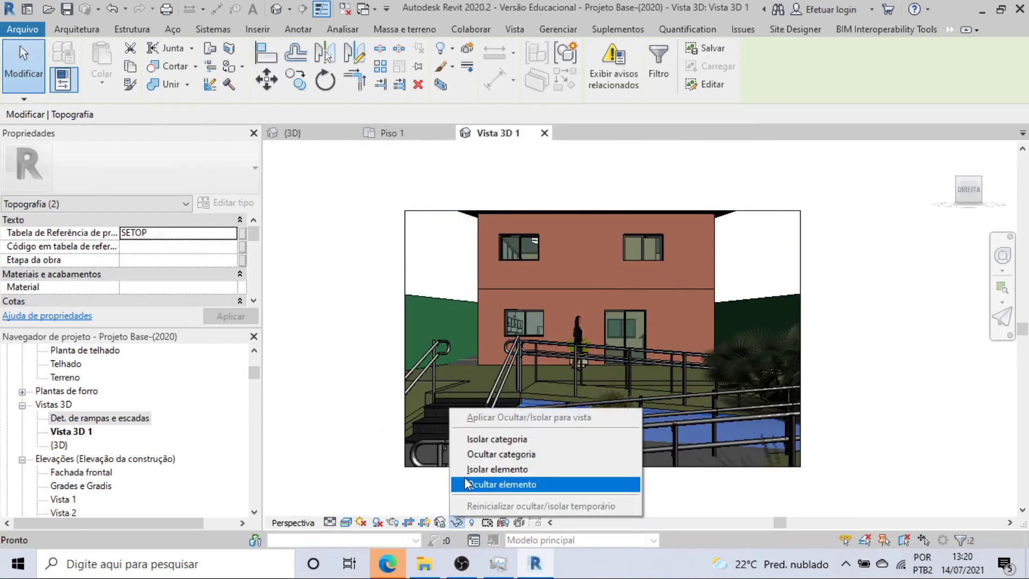
pyautogui.click(485, 448)
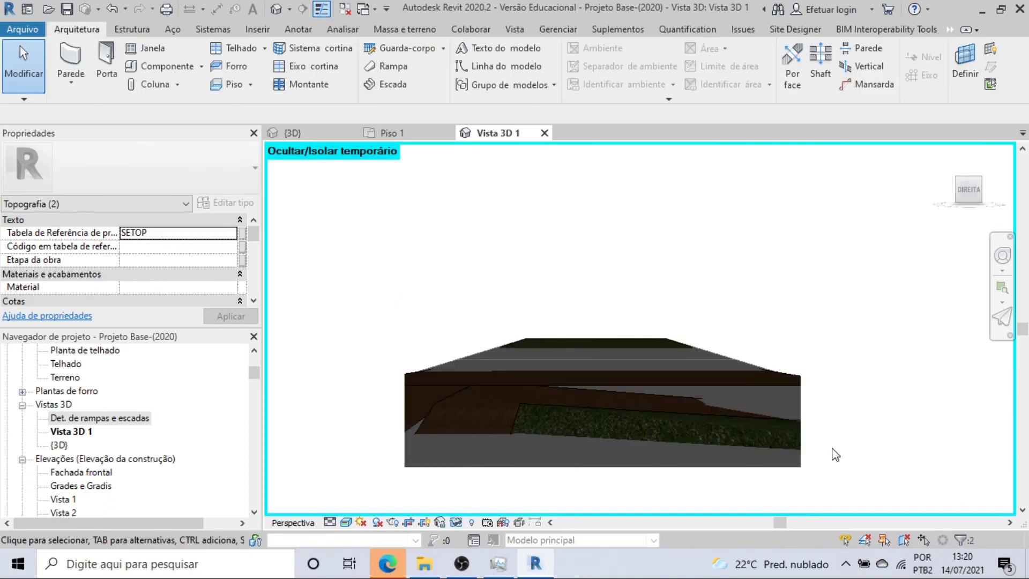
# Hide the main topography surface in the camera view and reset the temporary isolation.
pyautogui.click(717, 349)
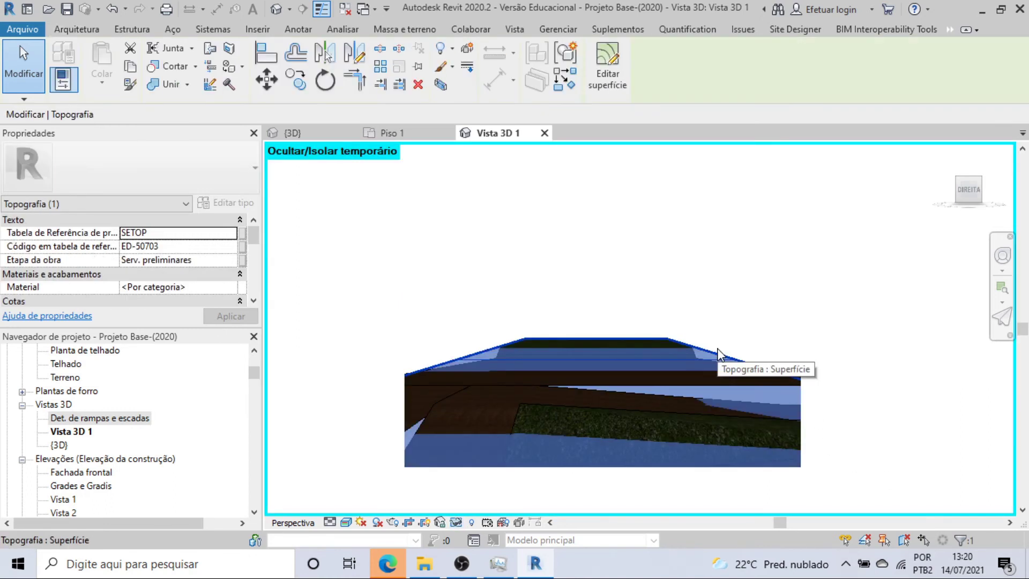
pyautogui.press('Escape')
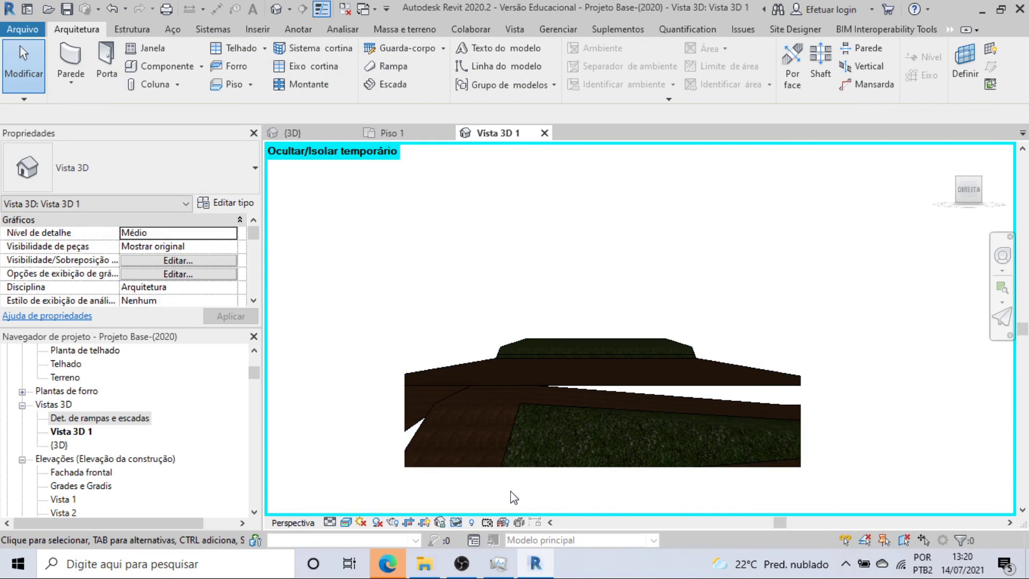
pyautogui.click(456, 522)
pyautogui.click(477, 506)
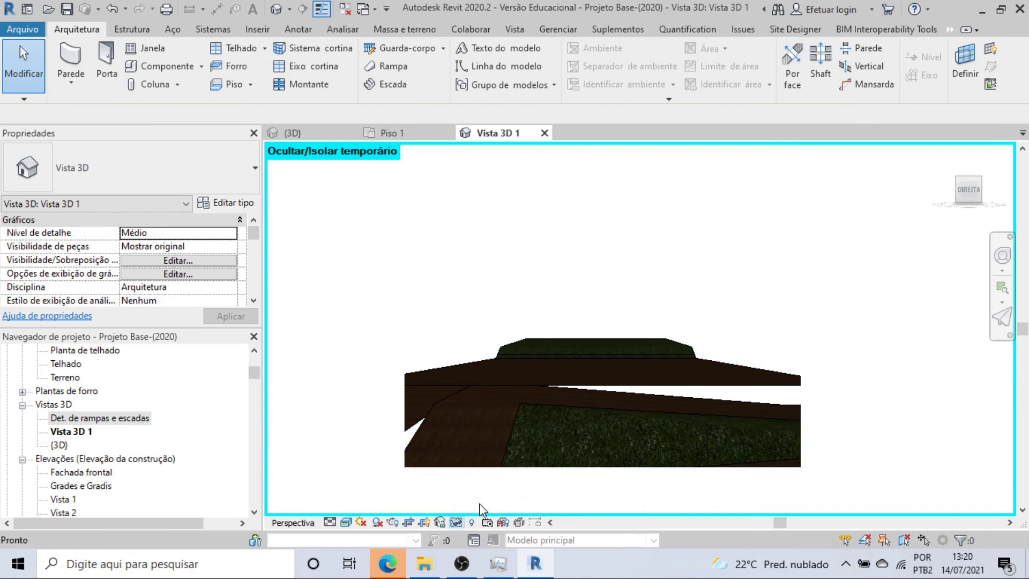
# Extend the upper edge of the camera view's crop region above the roof.
pyautogui.scroll(1, 450, 468)
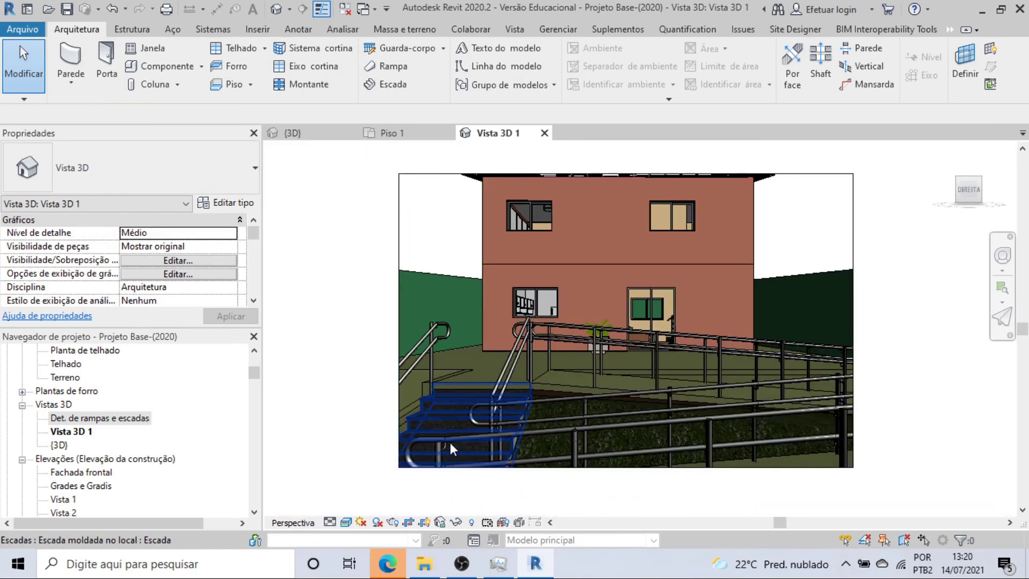
pyautogui.click(444, 177)
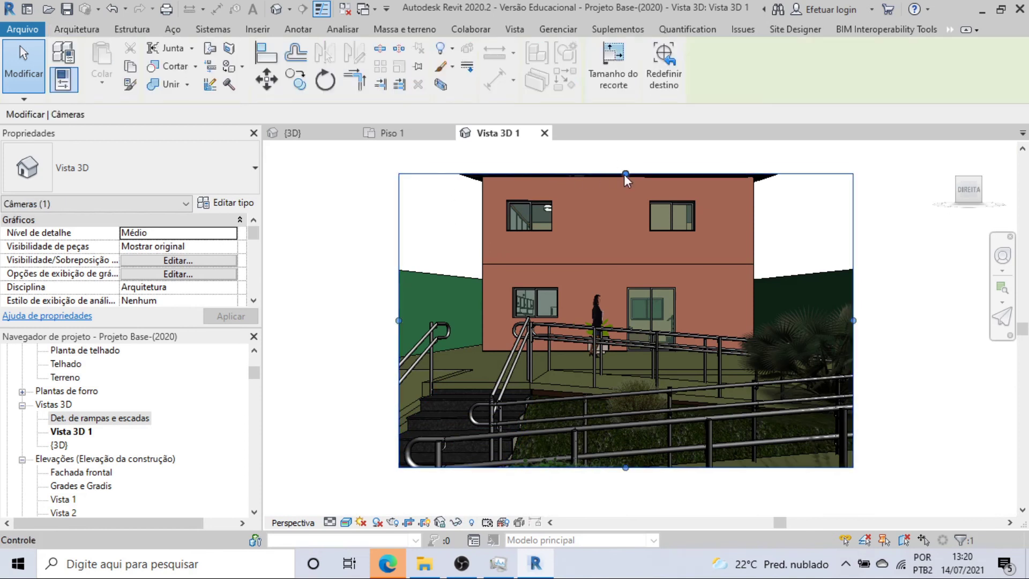
pyautogui.moveTo(625, 173); pyautogui.dragTo(626, 151)
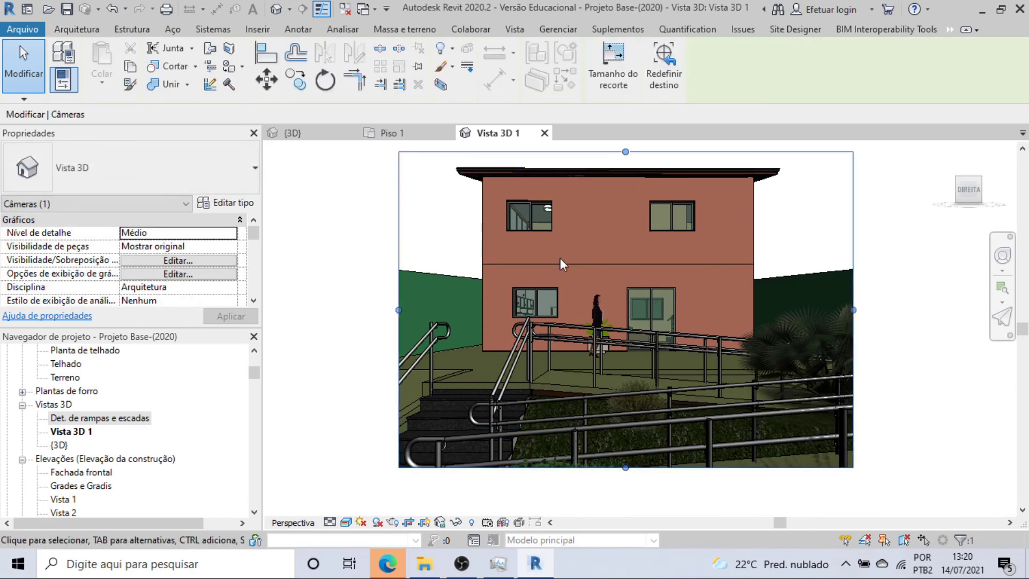
pyautogui.scroll(-1, 321, 412)
pyautogui.moveTo(330, 419); pyautogui.dragTo(350, 427, button='middle')
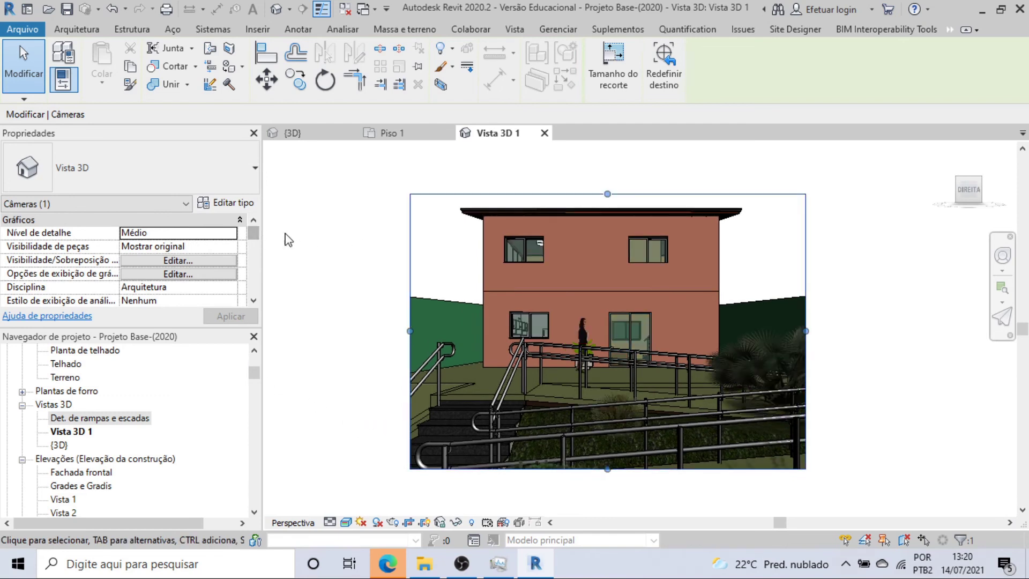
pyautogui.click(194, 261)
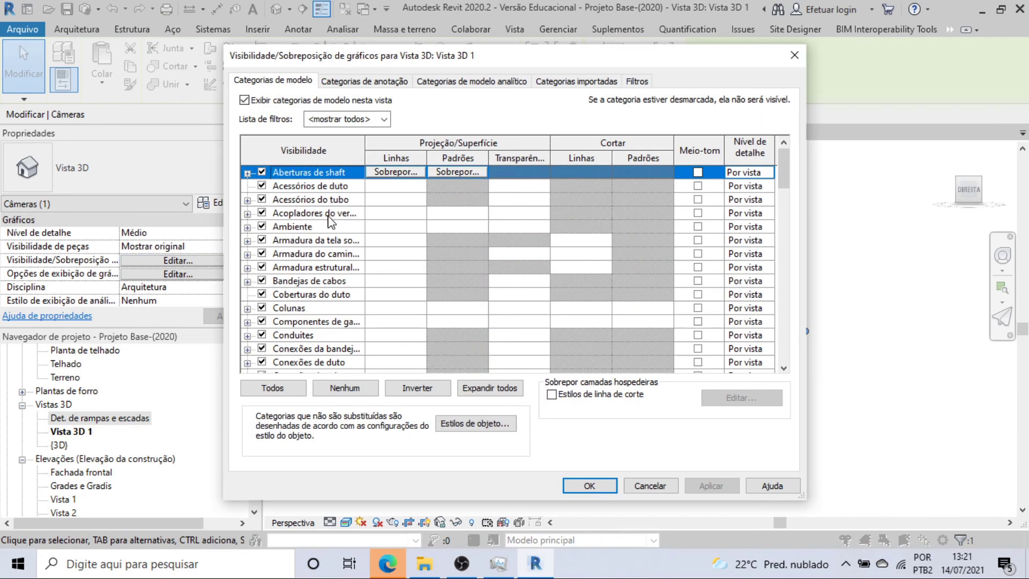
pyautogui.scroll(-4, 321, 258)
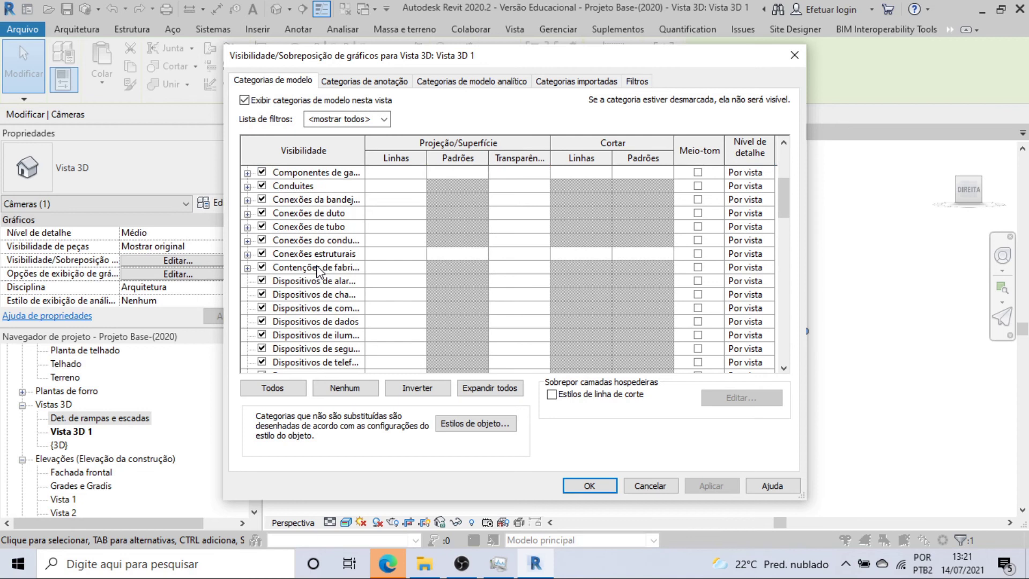
pyautogui.scroll(-5, 318, 270)
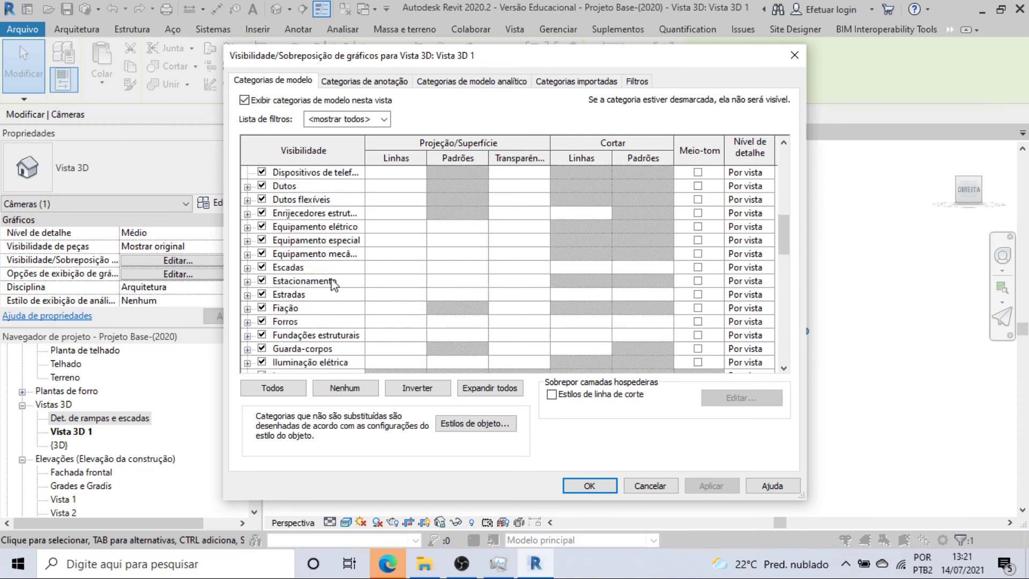
pyautogui.click(650, 486)
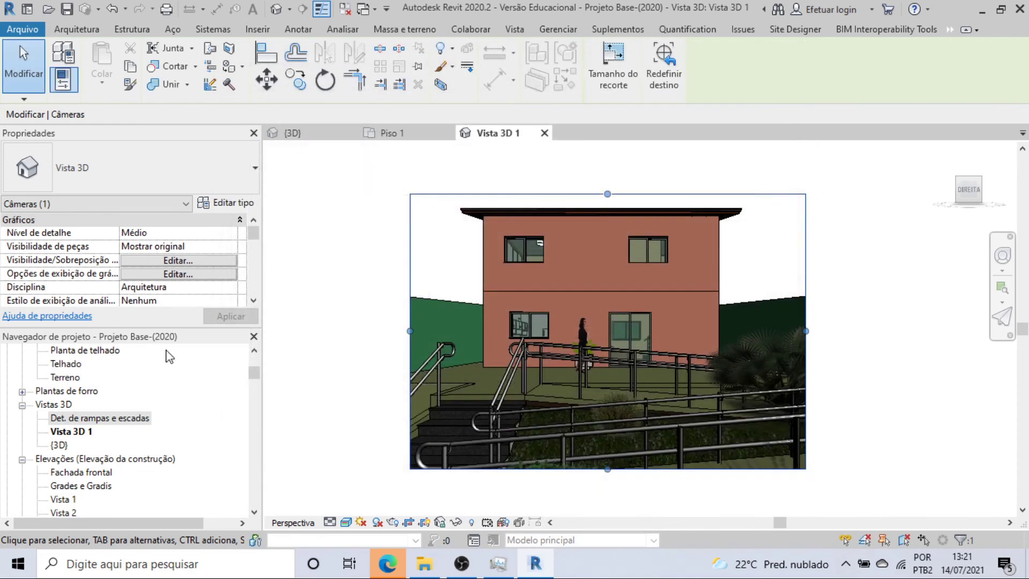
# Turn off Mostrar arestas in the camera view's graphic display options and apply the change.
pyautogui.click(189, 274)
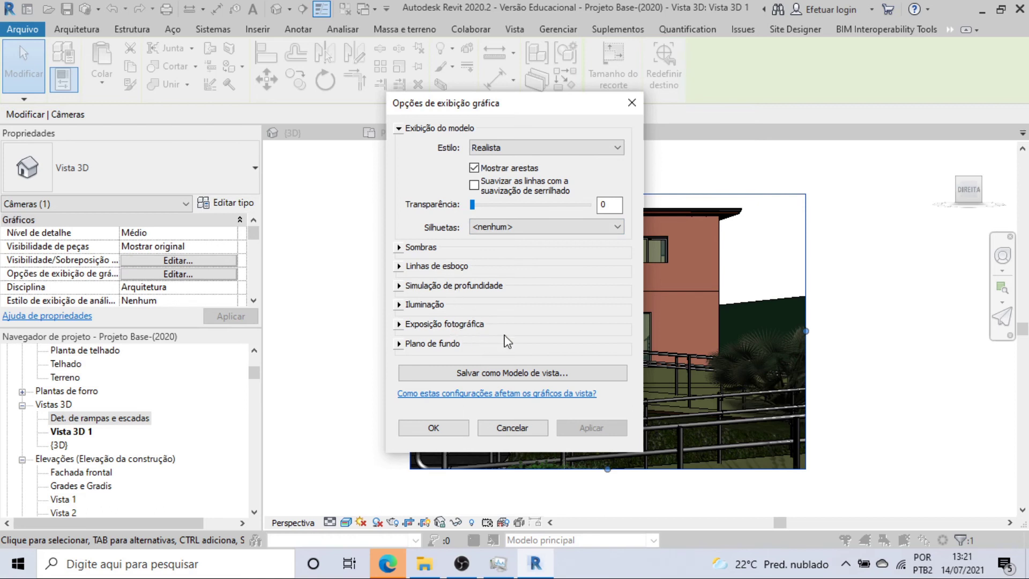
pyautogui.click(474, 167)
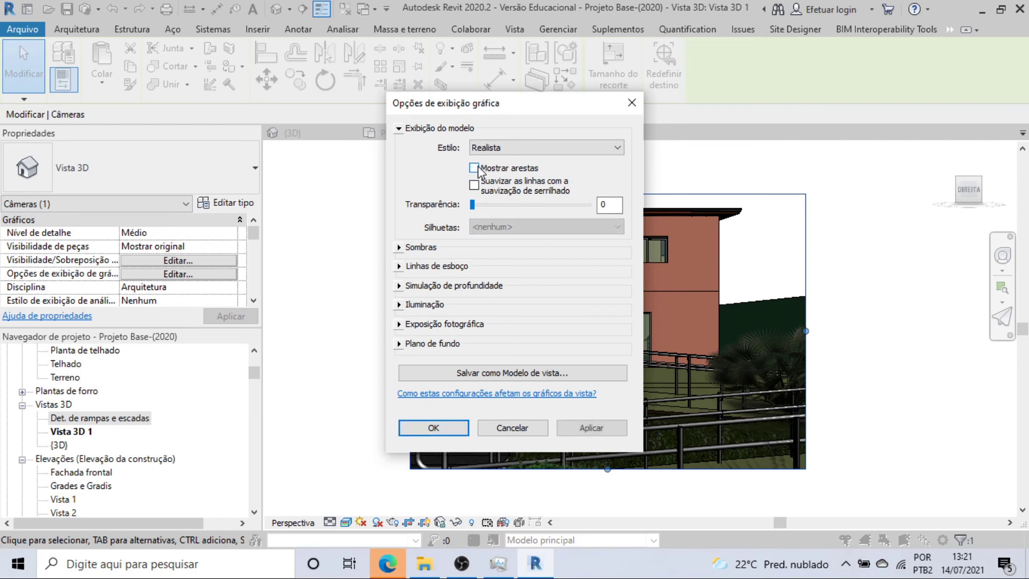
pyautogui.click(587, 429)
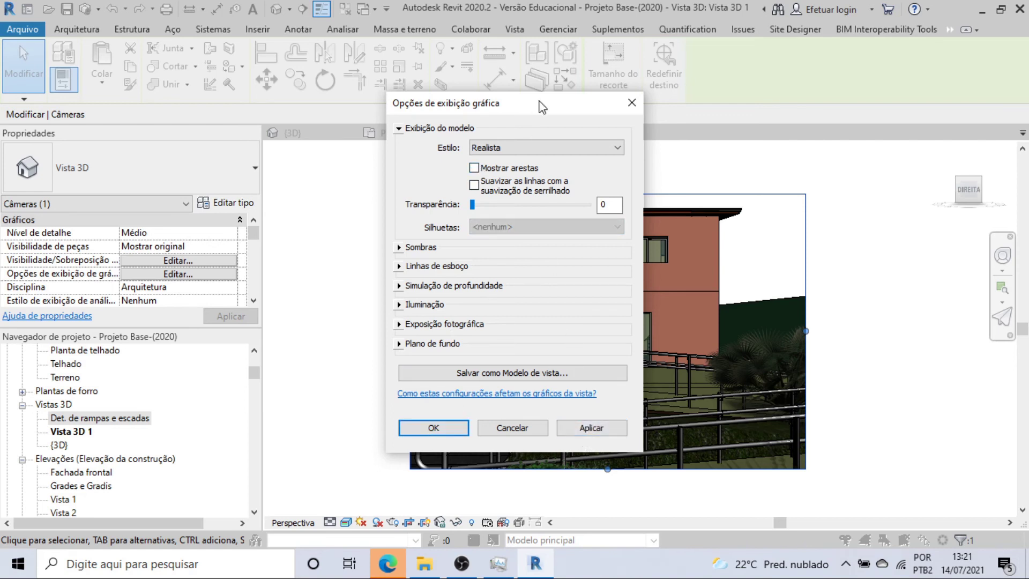
pyautogui.moveTo(539, 104); pyautogui.dragTo(430, 108)
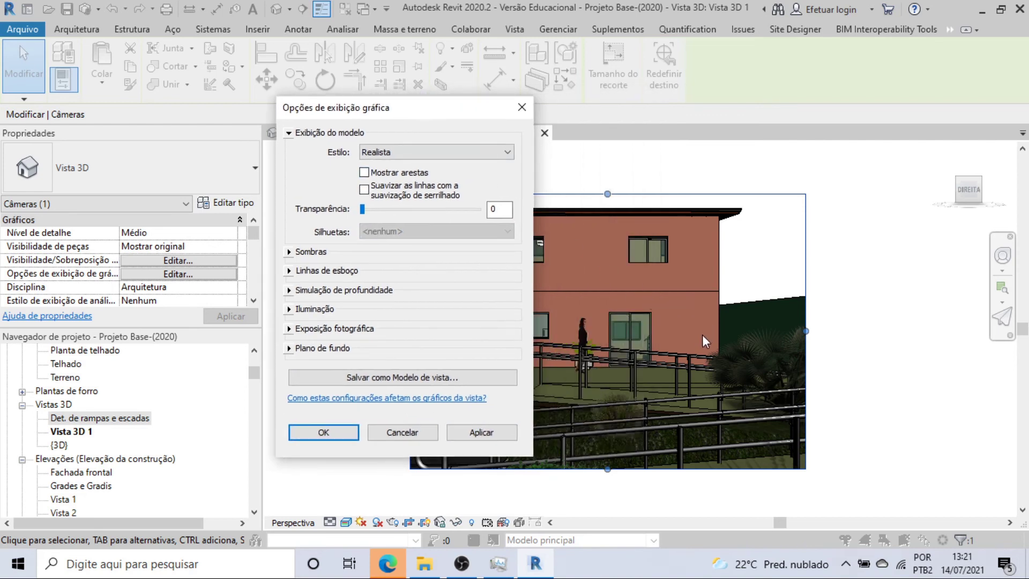
pyautogui.click(481, 432)
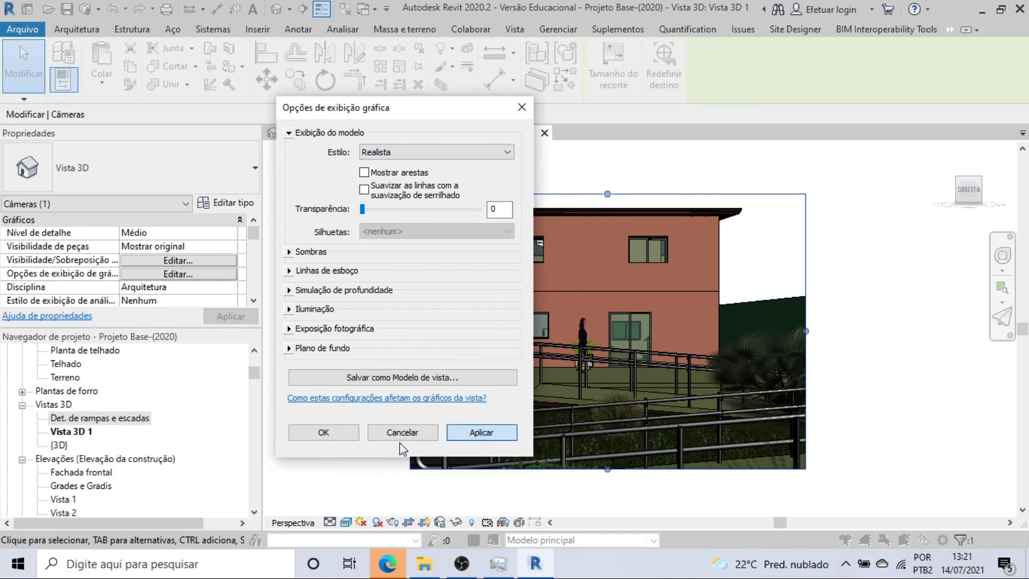
pyautogui.click(345, 433)
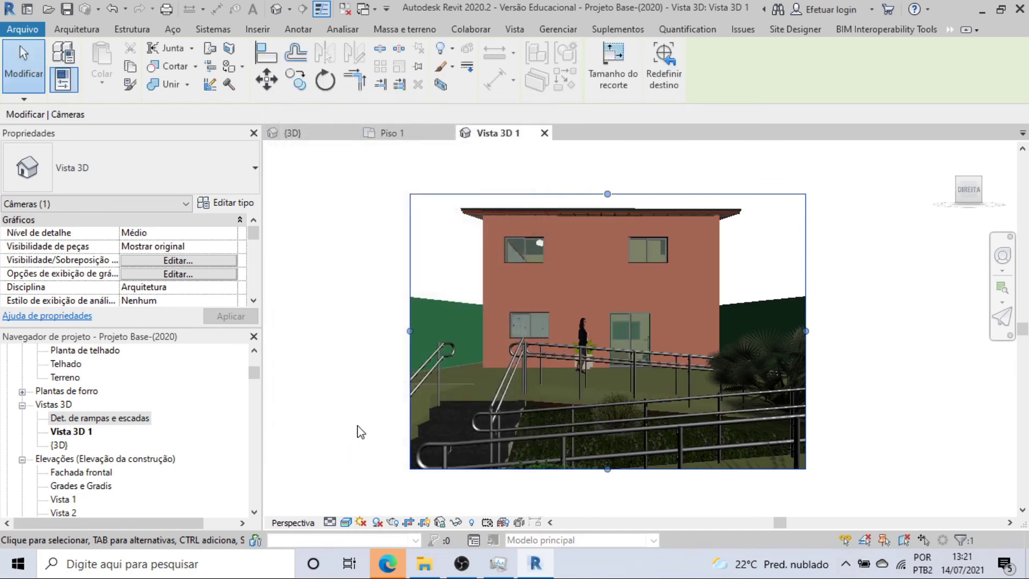
# Try the Ortogonal projection mode on the camera view and return it to Perspectiva.
pyautogui.scroll(-5, 227, 275)
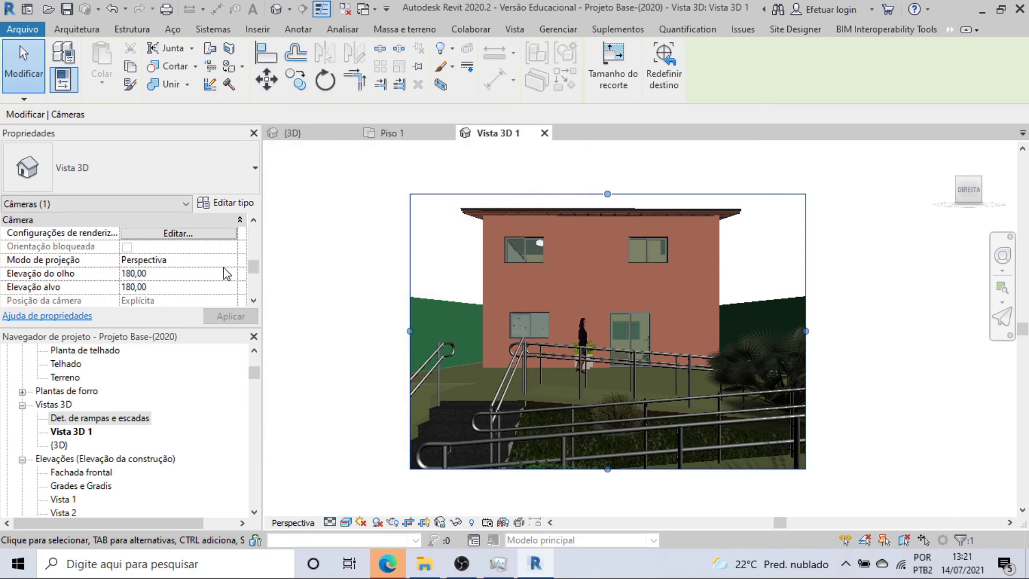
pyautogui.click(233, 262)
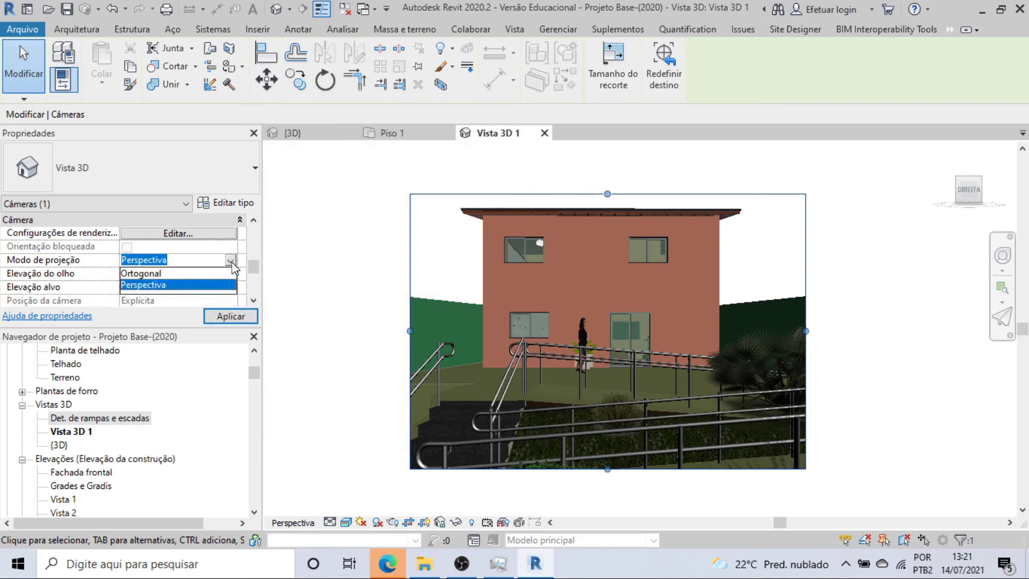
pyautogui.click(188, 275)
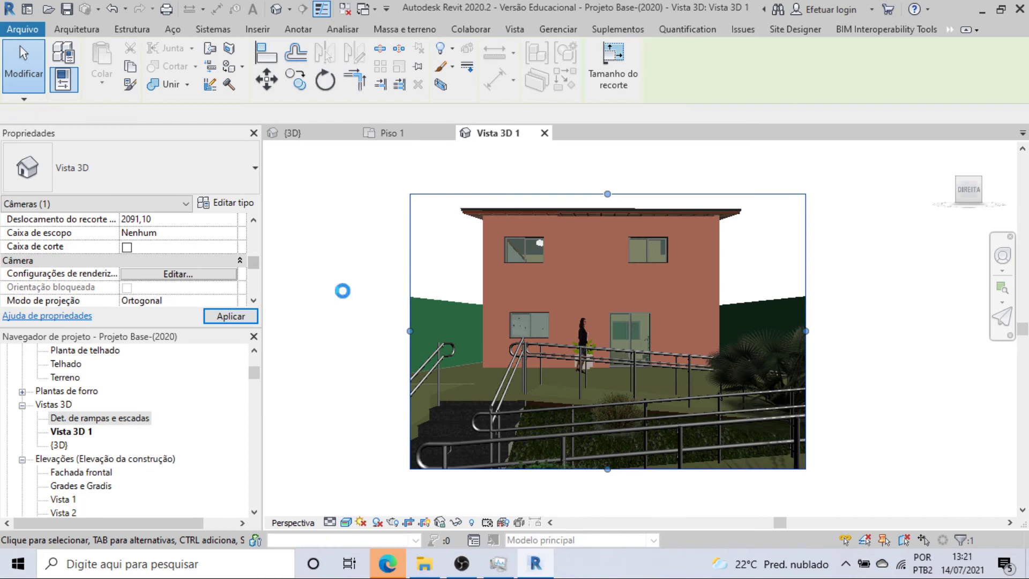
pyautogui.scroll(3, 693, 289)
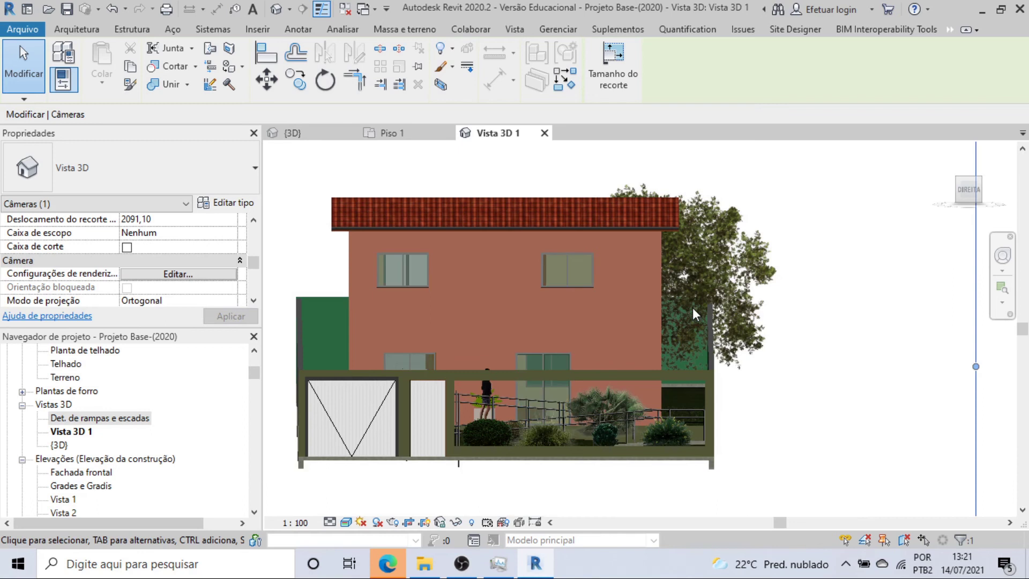
pyautogui.scroll(-3, 239, 252)
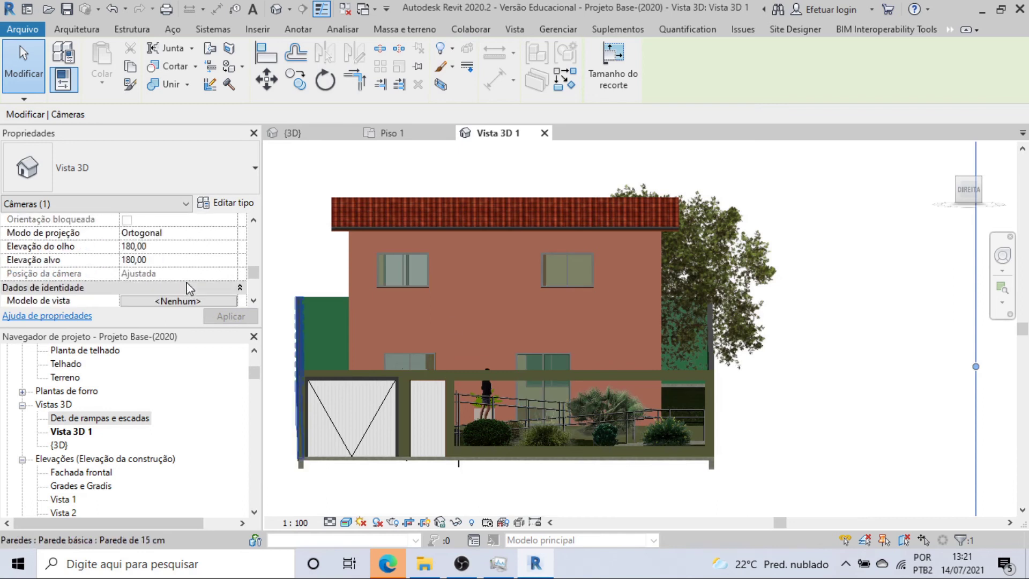
pyautogui.click(236, 235)
pyautogui.click(234, 234)
pyautogui.click(181, 257)
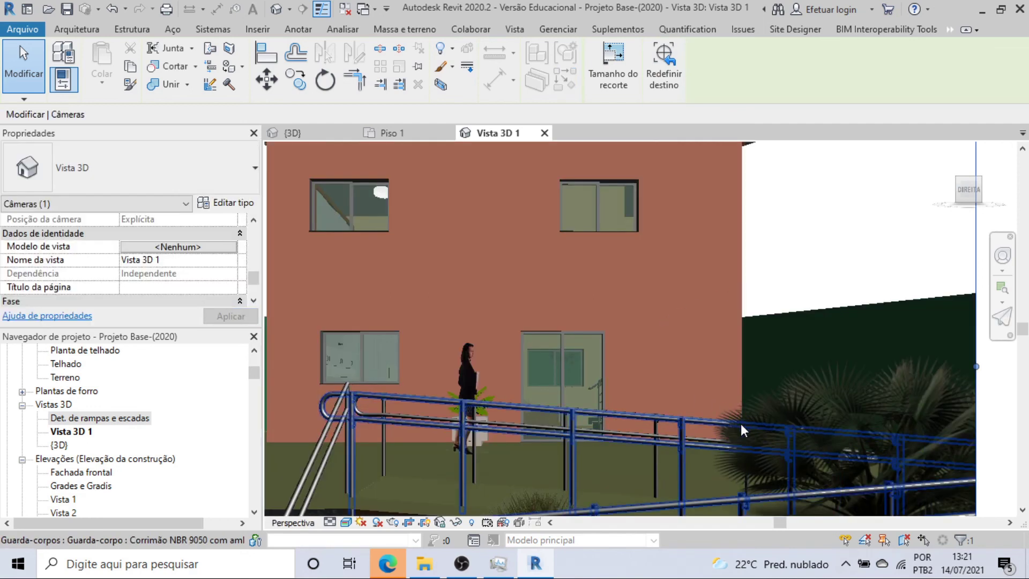
# Set the camera's eye elevation to 160 and target elevation to 0, and extend the crop region to show the roof again.
pyautogui.scroll(-4, 740, 423)
pyautogui.click(214, 279)
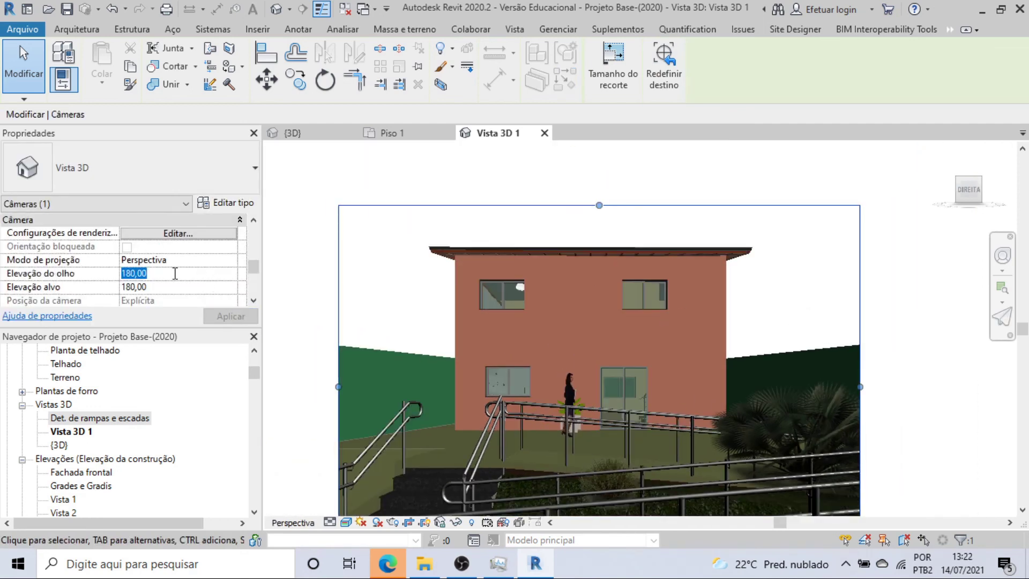
pyautogui.write('160')
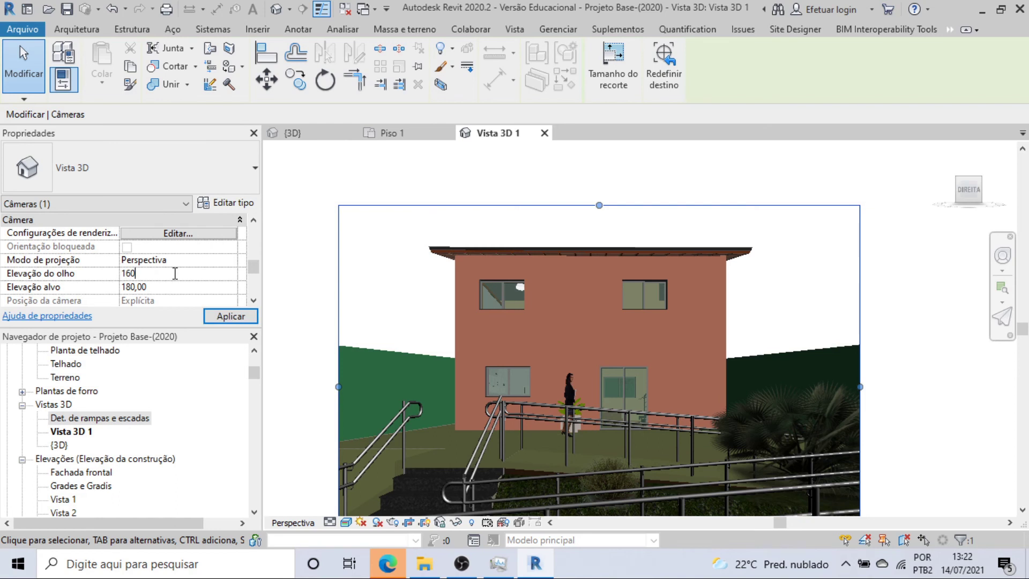
pyautogui.click(175, 287)
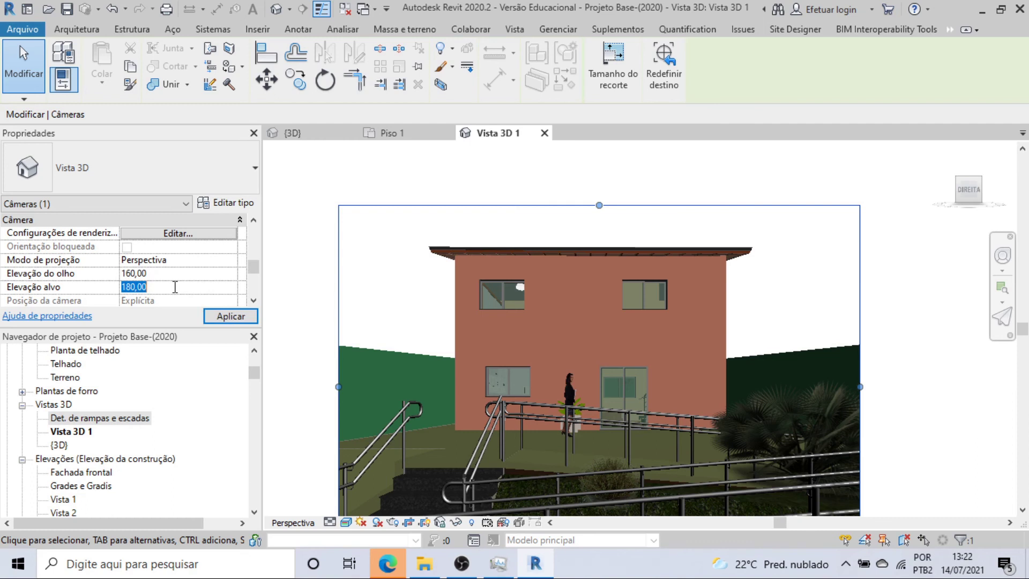
pyautogui.write('0')
pyautogui.click(217, 317)
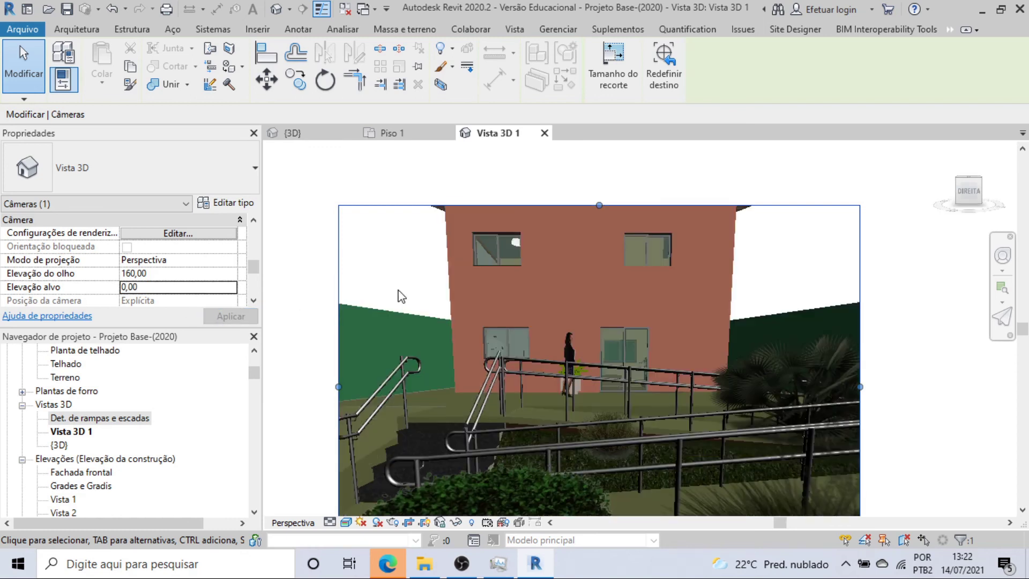
pyautogui.moveTo(599, 205); pyautogui.dragTo(600, 159)
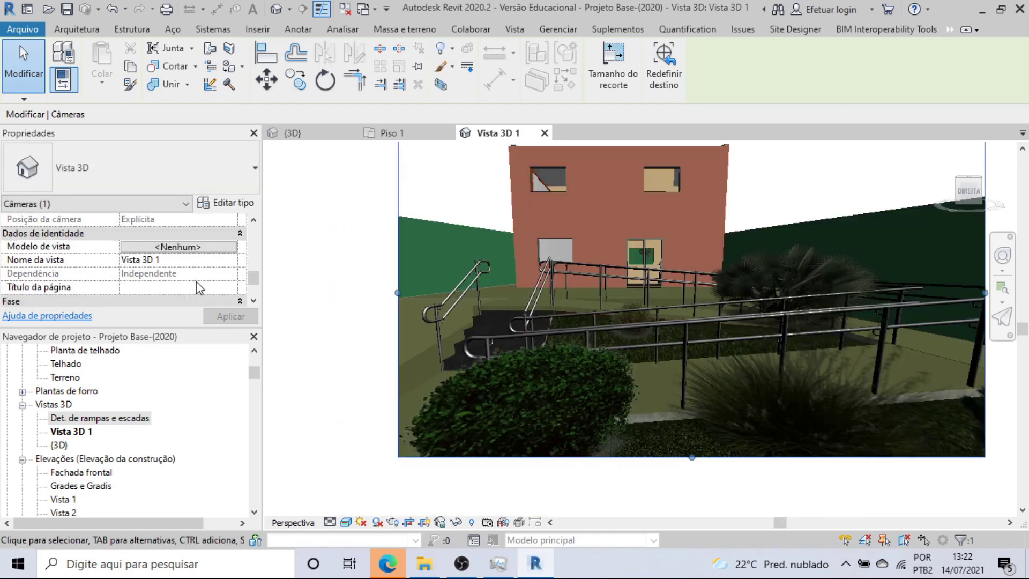
# Rename the camera view as Vista para renderização externa and close it.
pyautogui.scroll(-1, 196, 280)
pyautogui.click(201, 233)
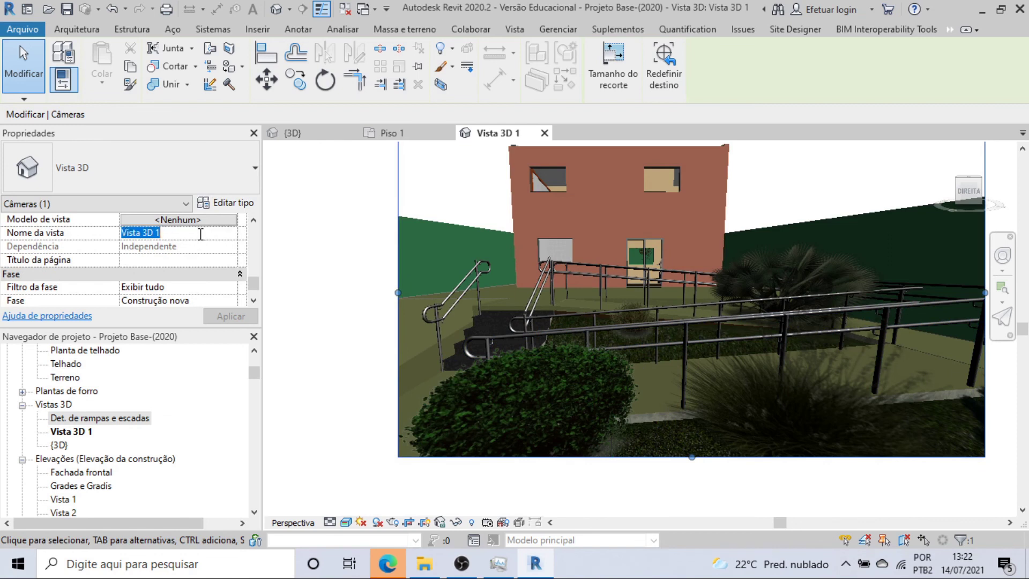
pyautogui.write('vl')
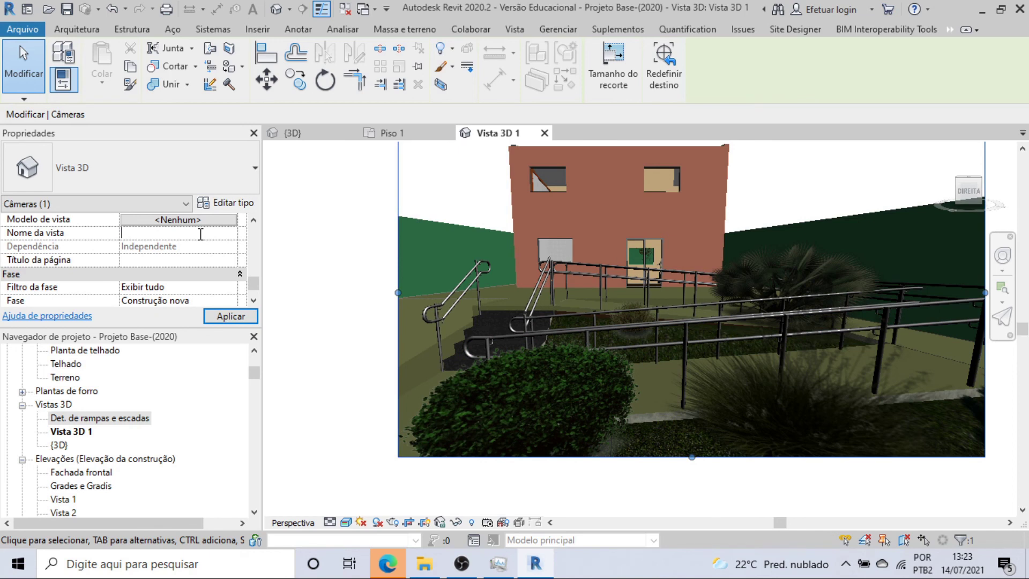
pyautogui.click(243, 318)
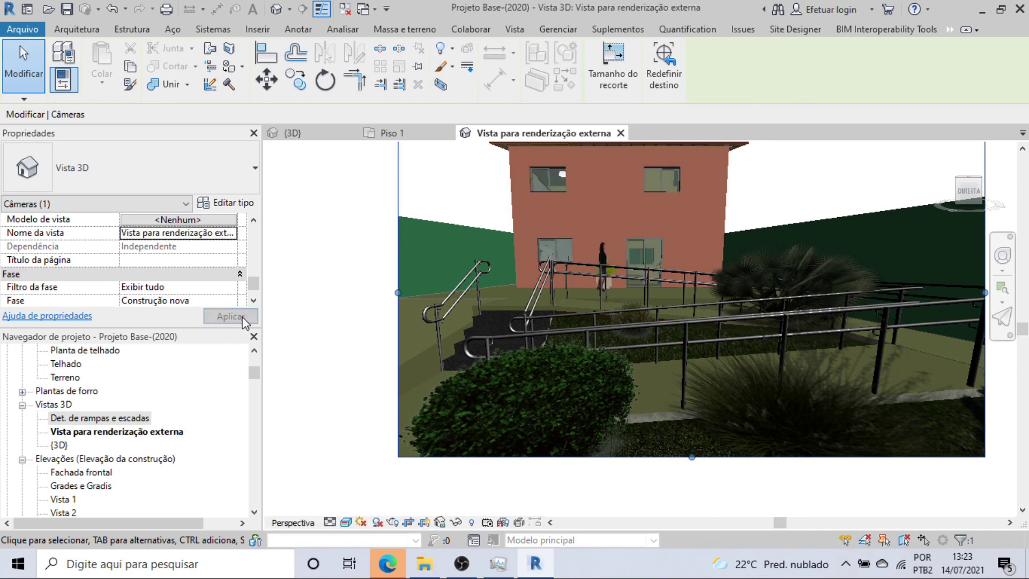
pyautogui.scroll(-2, 296, 325)
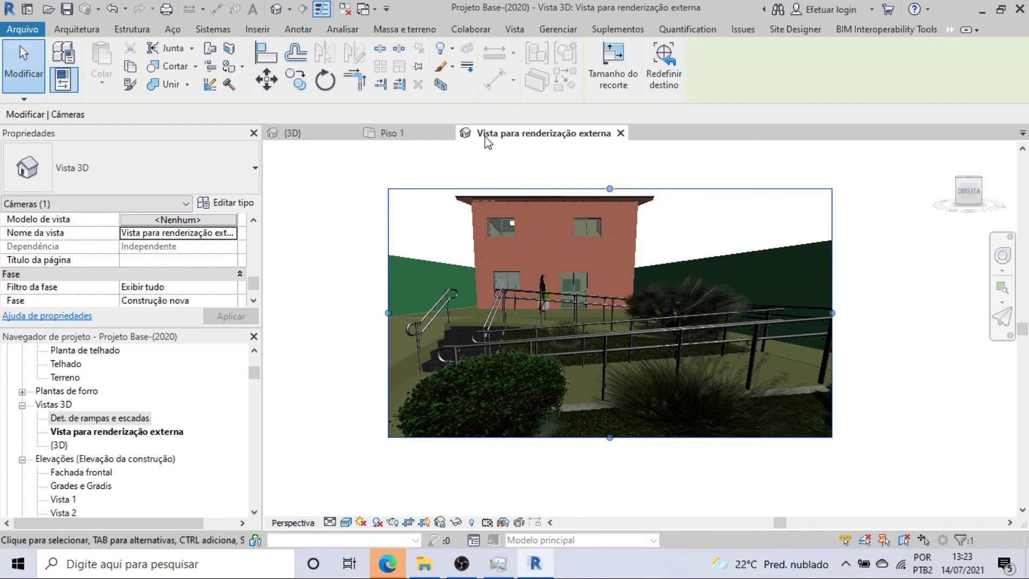
pyautogui.click(620, 134)
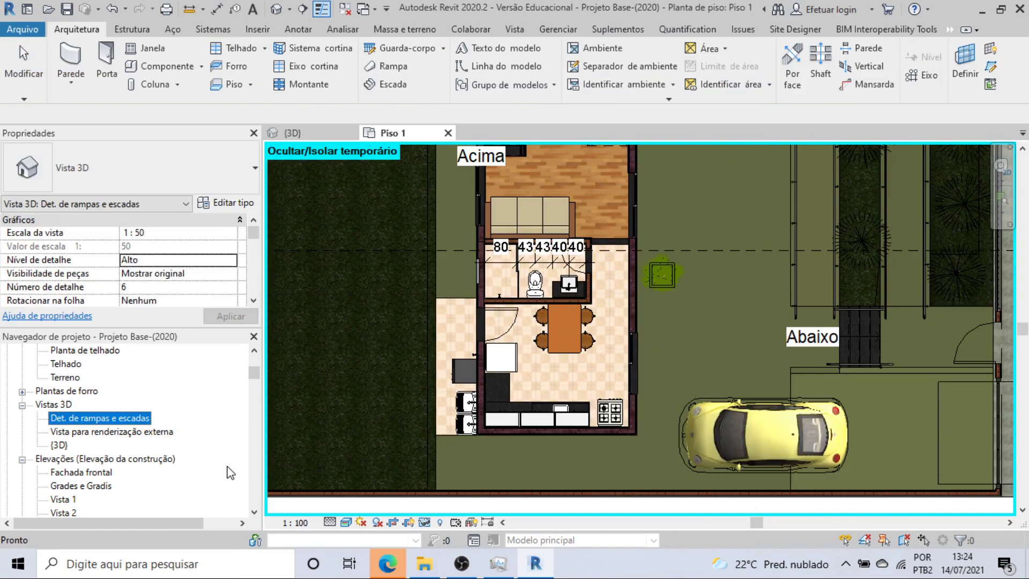
# Place a perspective camera on the Piso 1 plan in the kitchen corner beside the door, aimed at the opposite corner behind the stove.
pyautogui.click(289, 12)
pyautogui.click(299, 47)
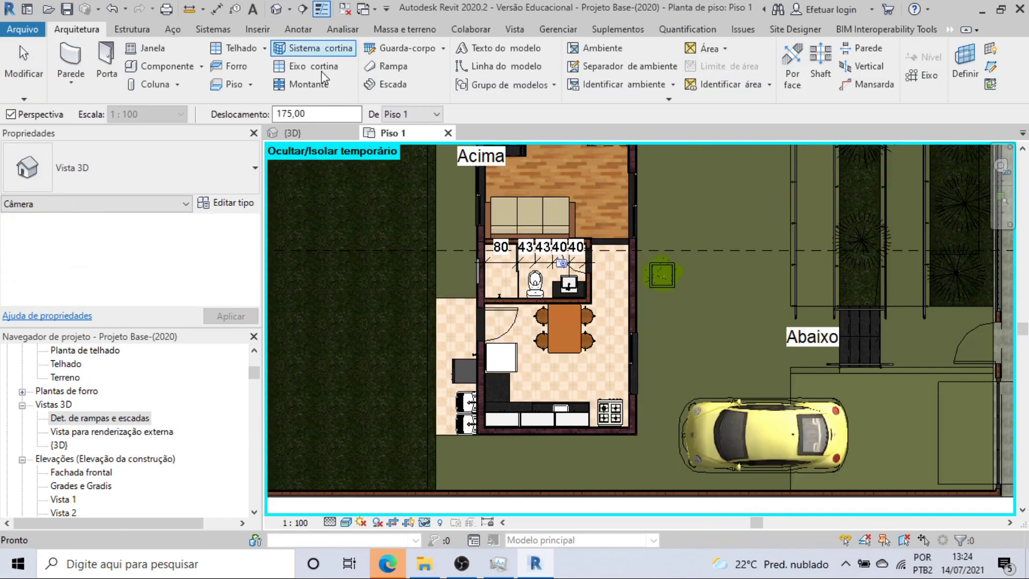
pyautogui.scroll(3, 493, 310)
pyautogui.scroll(5, 494, 301)
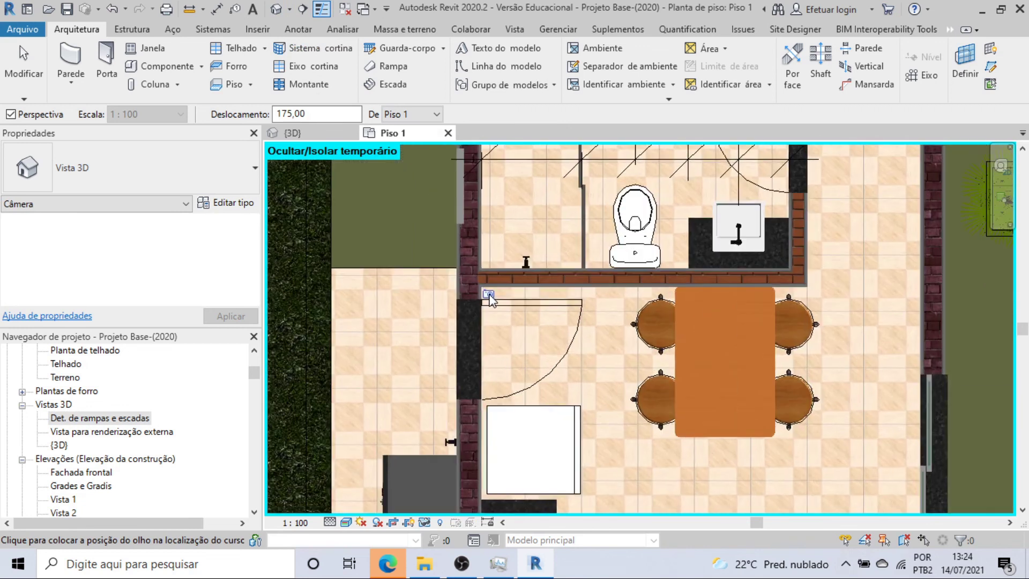
pyautogui.click(483, 288)
pyautogui.scroll(-3, 590, 349)
pyautogui.scroll(2, 599, 353)
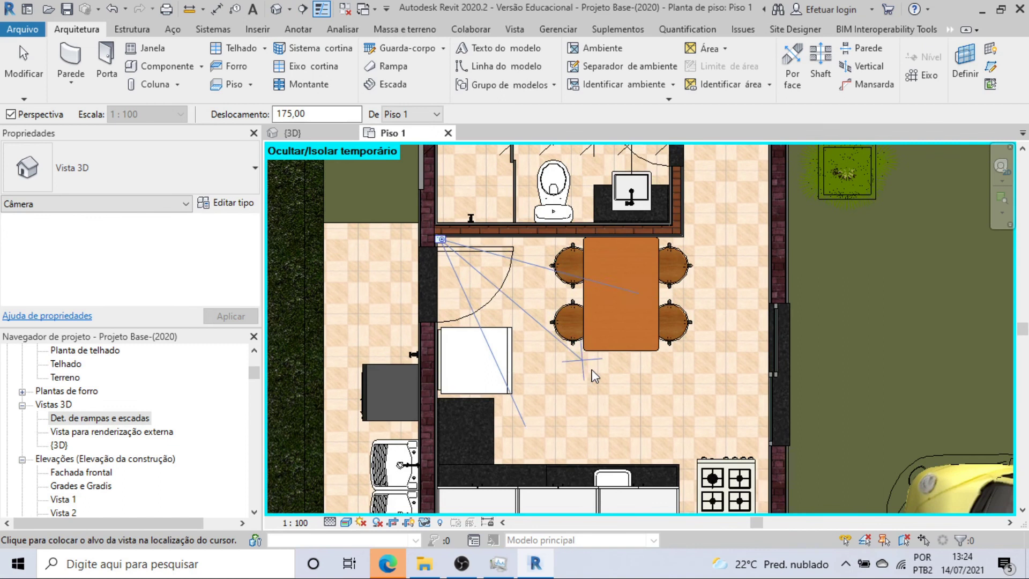
pyautogui.scroll(-2, 594, 376)
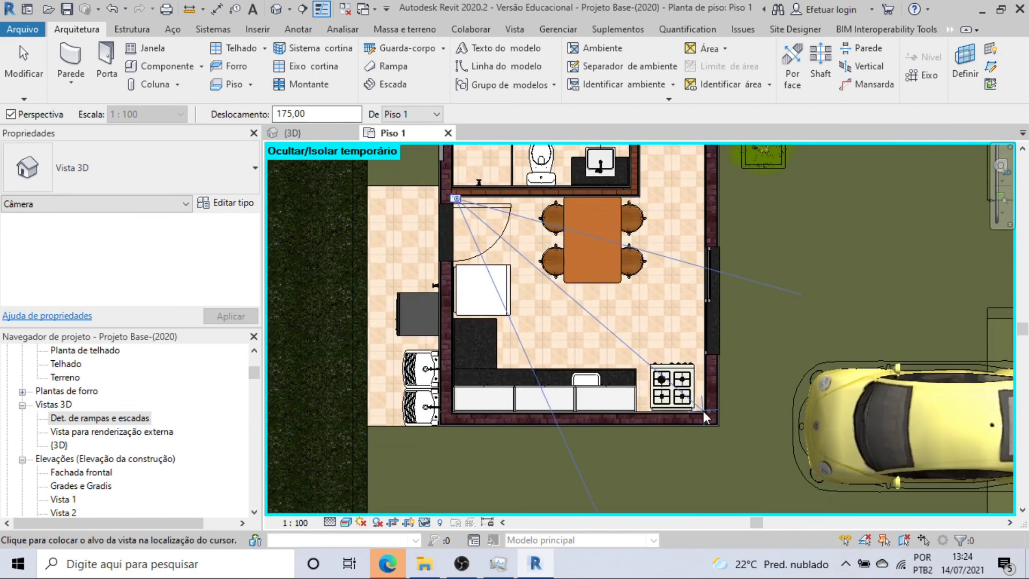
pyautogui.click(704, 411)
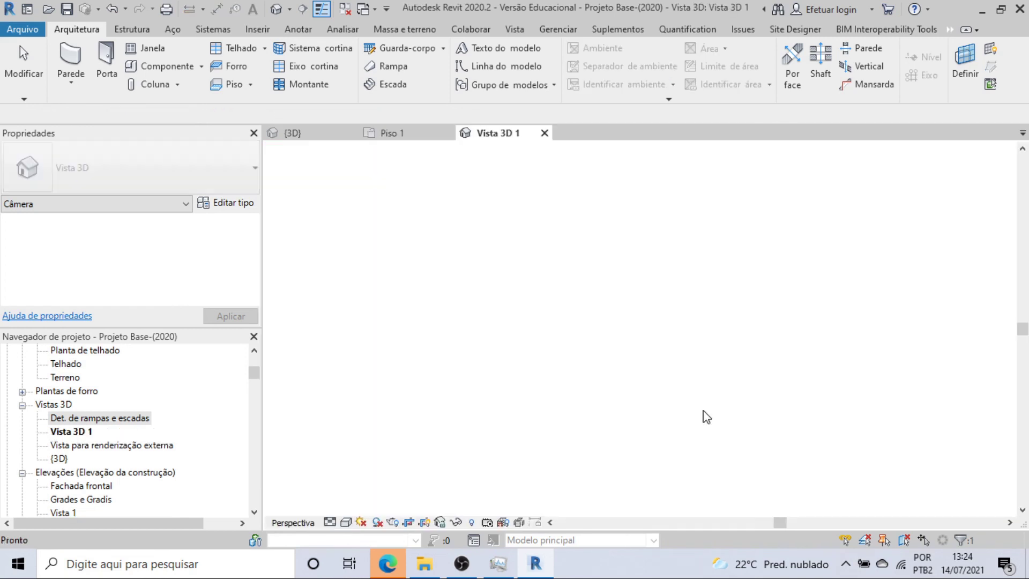
# Set the new kitchen camera view to the realistic visual style.
pyautogui.scroll(-3, 704, 411)
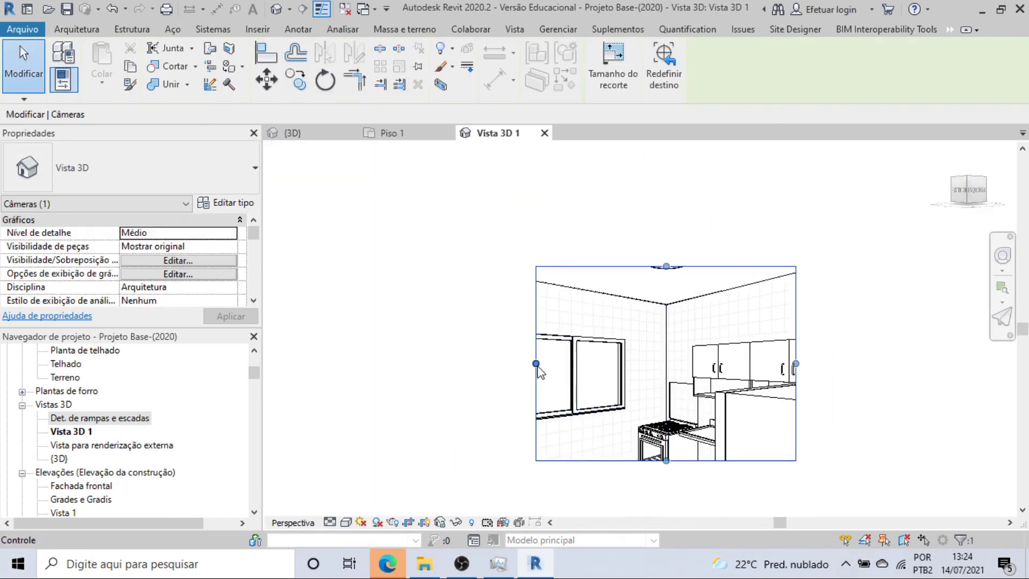
pyautogui.click(345, 522)
pyautogui.click(375, 487)
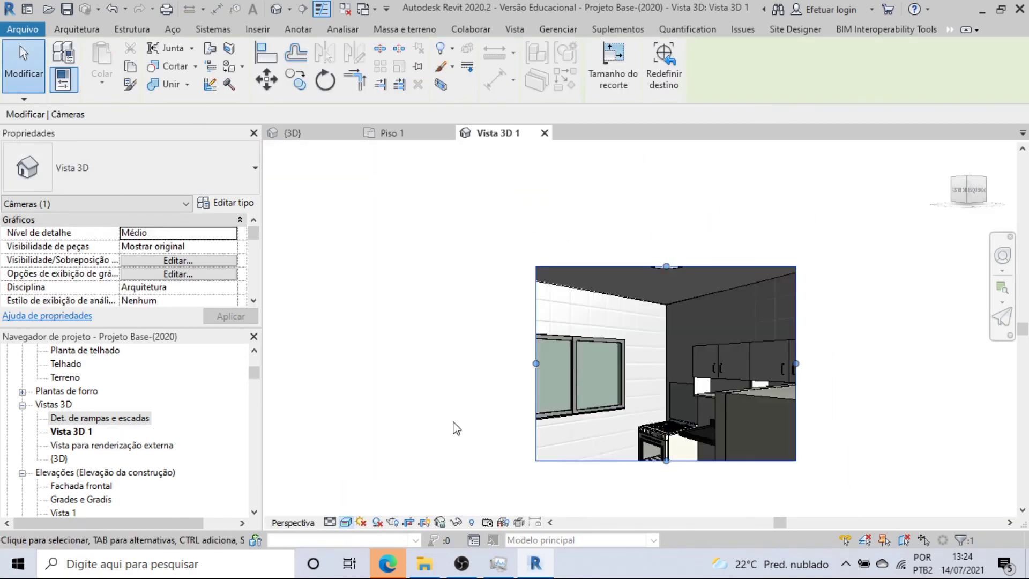
# Extend the kitchen view's crop region on all four sides to include the full window, ceiling lamp, refrigerator and table.
pyautogui.moveTo(537, 364); pyautogui.dragTo(397, 369)
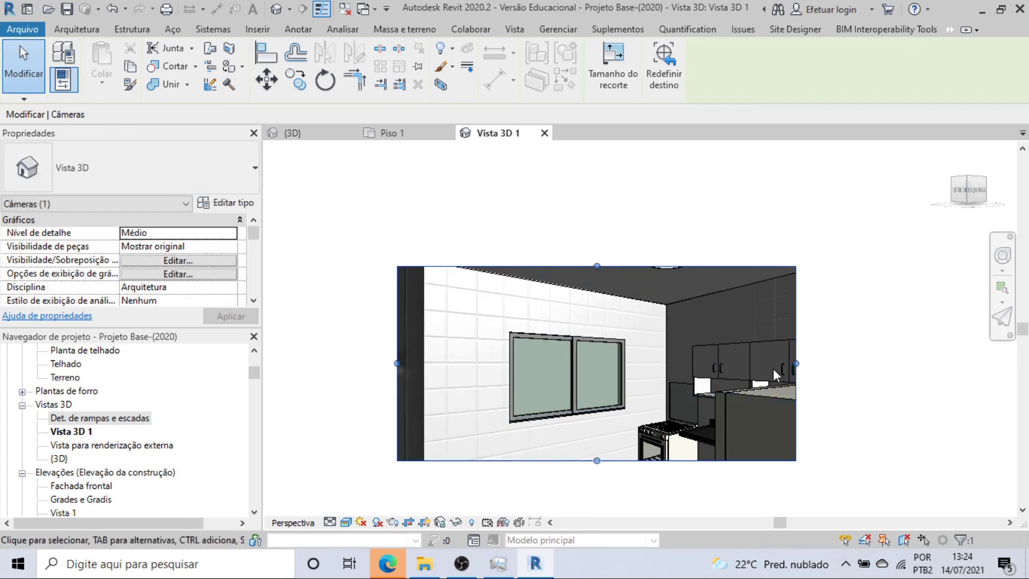
pyautogui.moveTo(796, 364); pyautogui.dragTo(867, 363)
pyautogui.moveTo(633, 267); pyautogui.dragTo(637, 246)
pyautogui.scroll(-2, 593, 274)
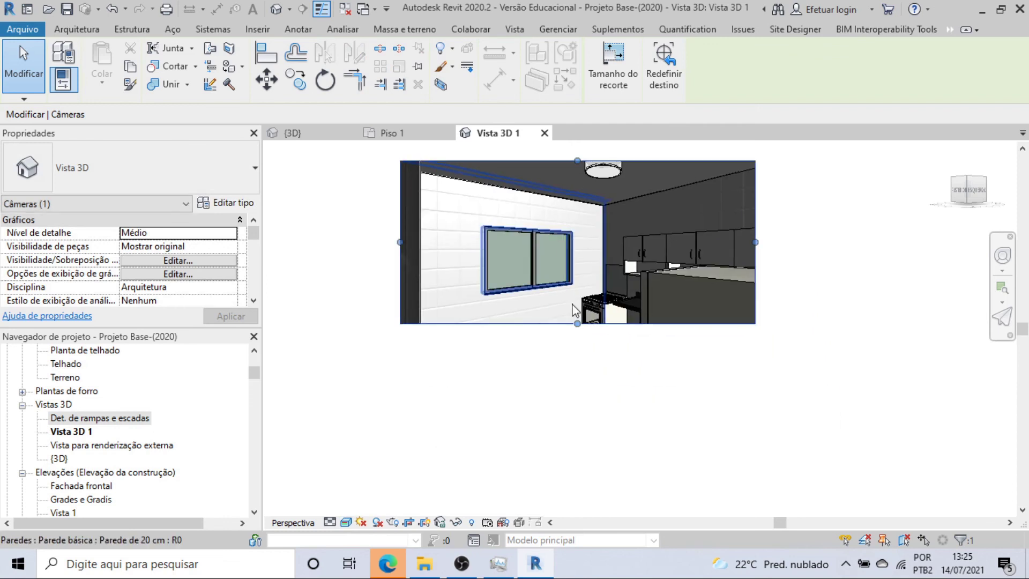
pyautogui.moveTo(575, 320); pyautogui.dragTo(582, 392)
pyautogui.scroll(1, 582, 392)
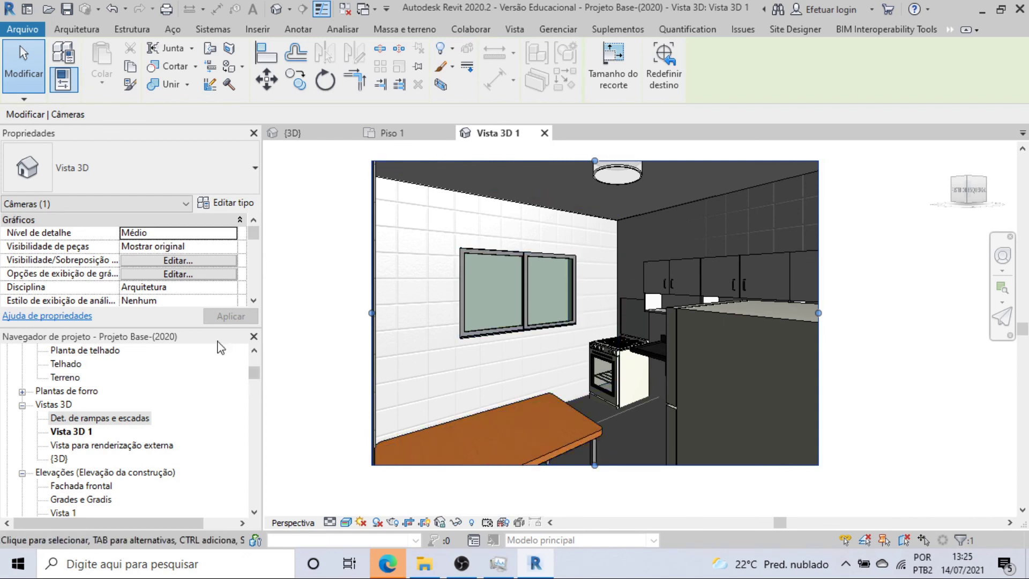
# Turn off the visibility of the Topografia model category in the kitchen camera view.
pyautogui.click(178, 261)
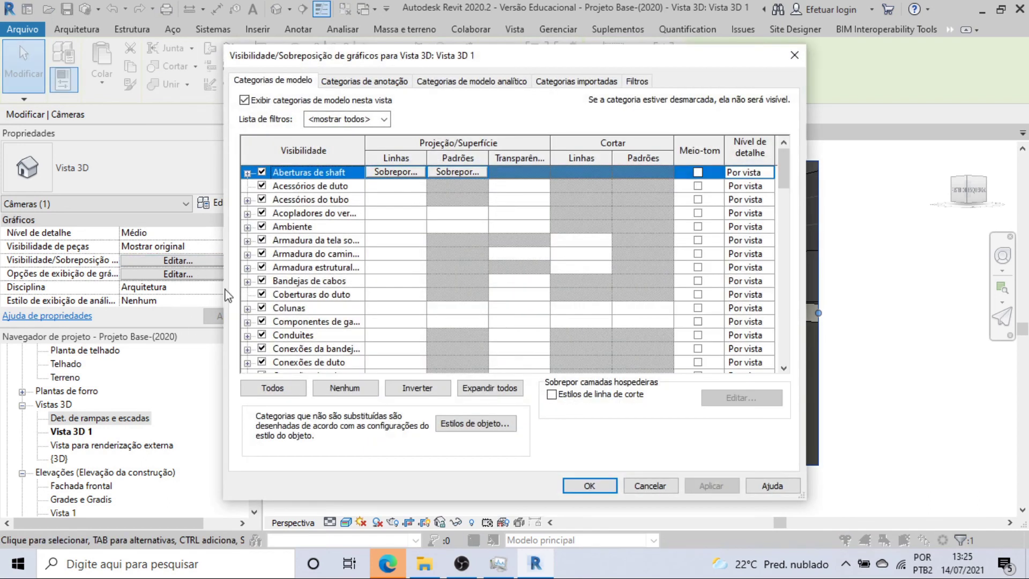
pyautogui.scroll(-3, 300, 334)
pyautogui.scroll(-13, 300, 334)
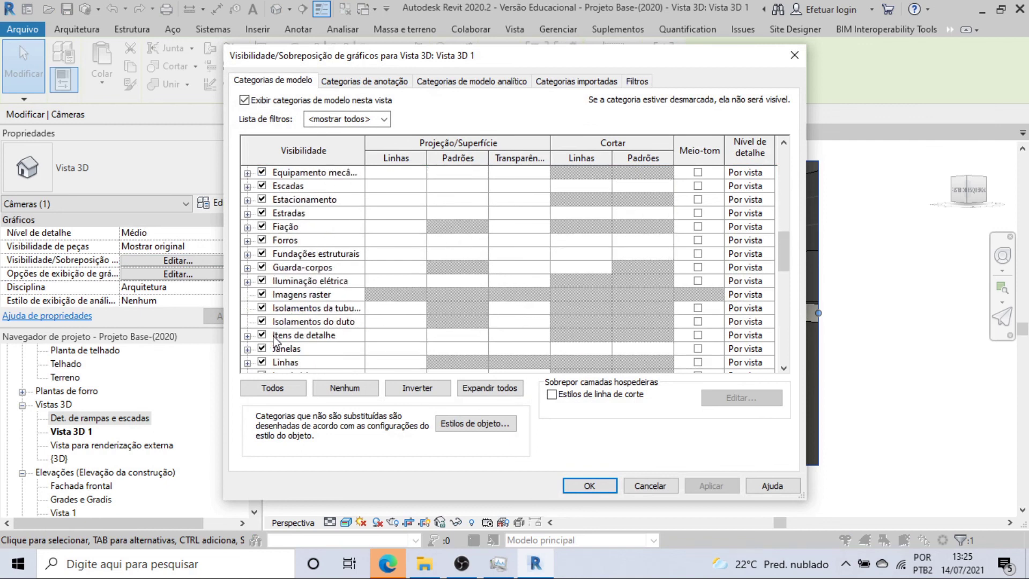
pyautogui.scroll(-4, 269, 345)
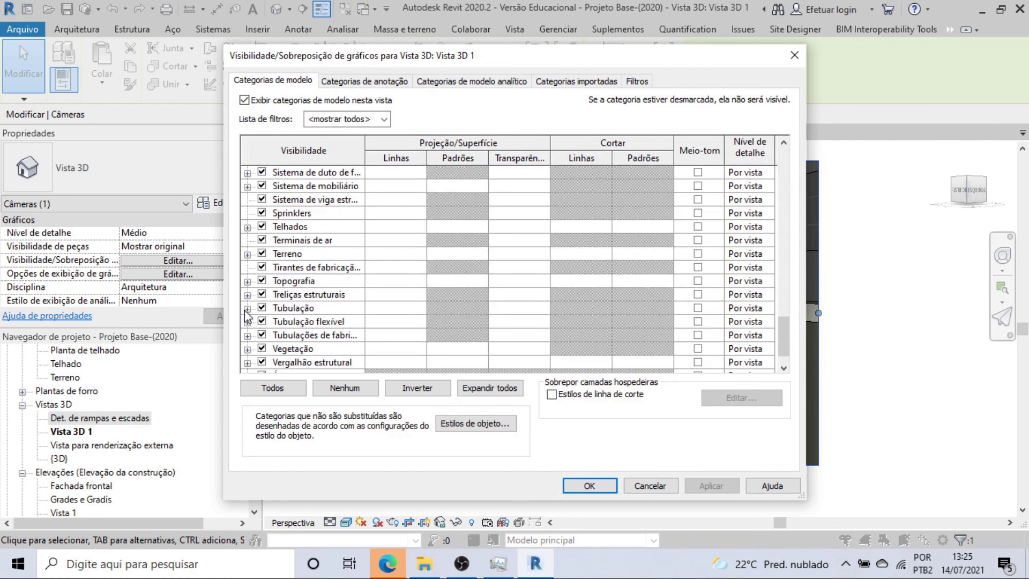
pyautogui.click(262, 281)
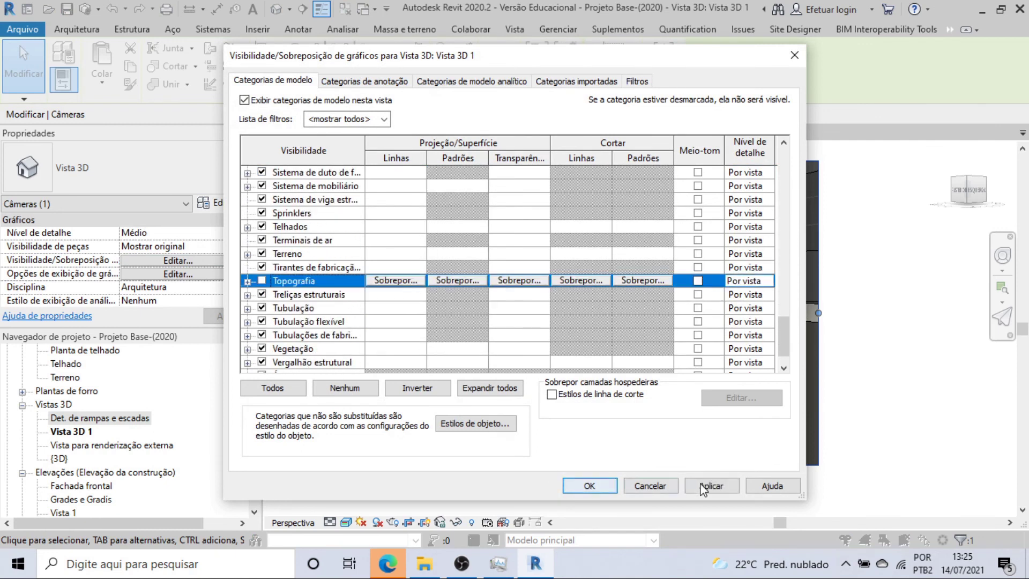
pyautogui.click(703, 486)
pyautogui.click(589, 486)
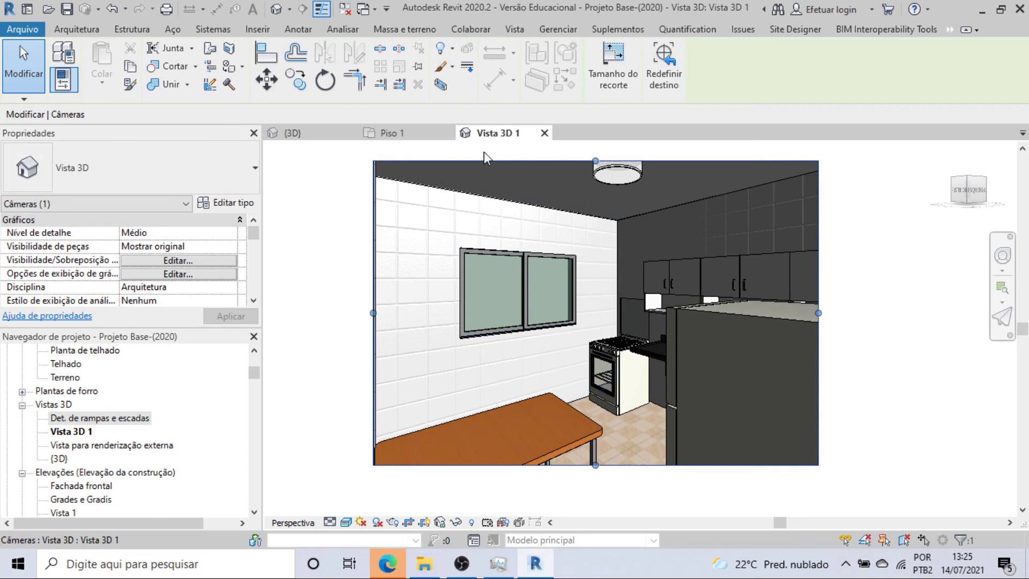
# Rename the kitchen camera view as Vista para renderização interna.
pyautogui.scroll(-4, 175, 294)
pyautogui.scroll(-5, 175, 294)
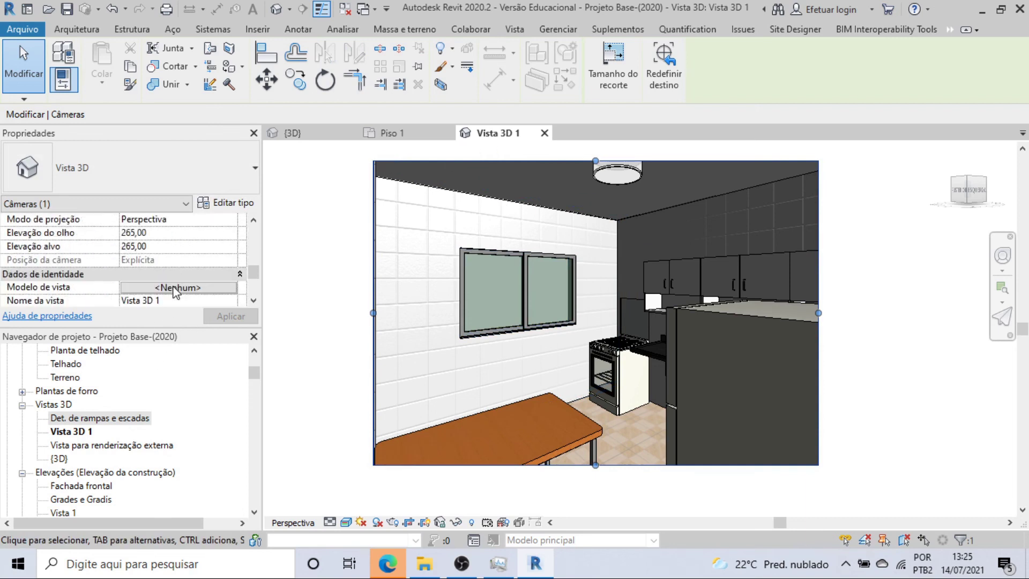
pyautogui.click(173, 232)
pyautogui.write('Vis')
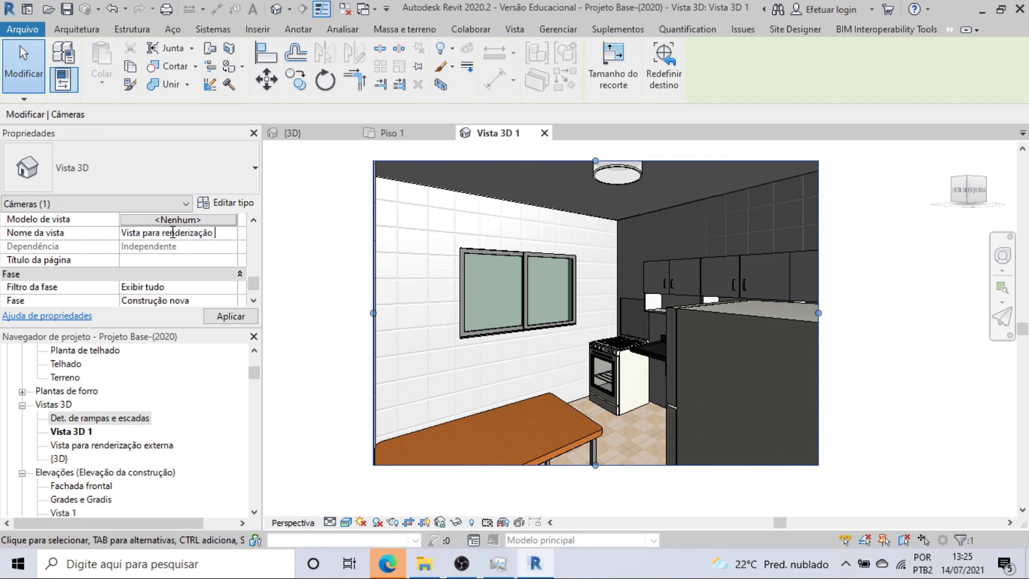
pyautogui.write('na')
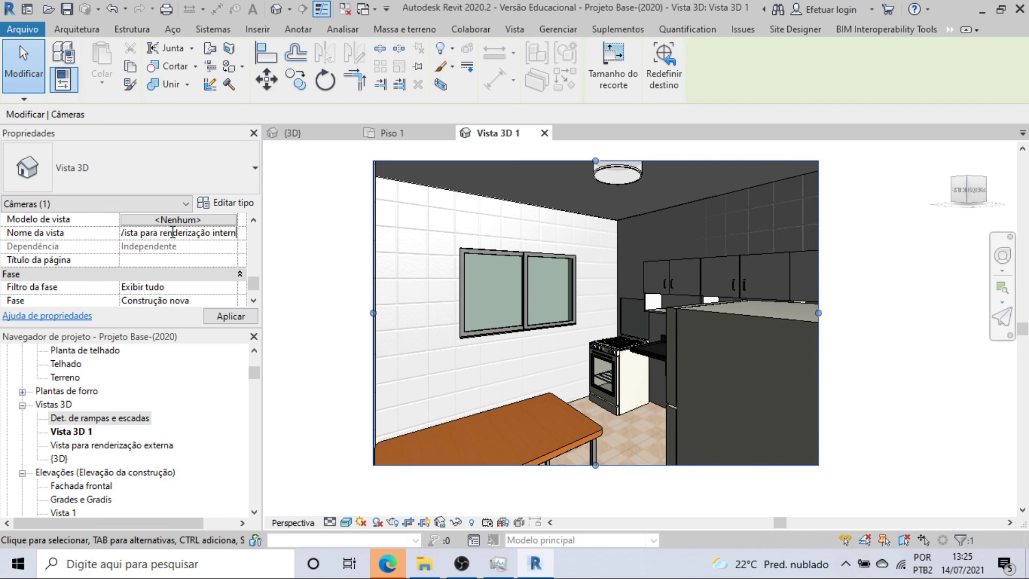
pyautogui.click(231, 316)
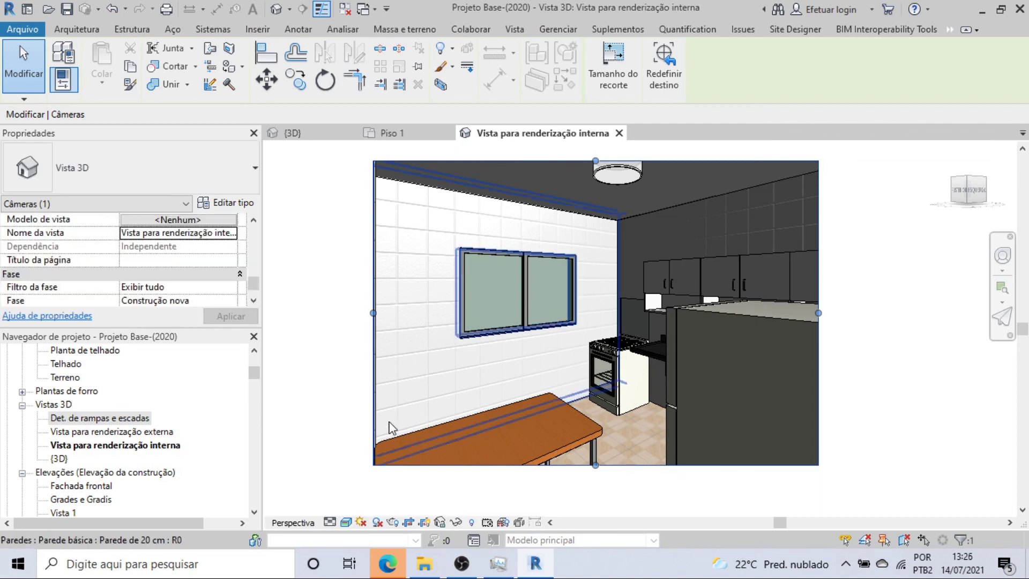
pyautogui.scroll(2, 350, 416)
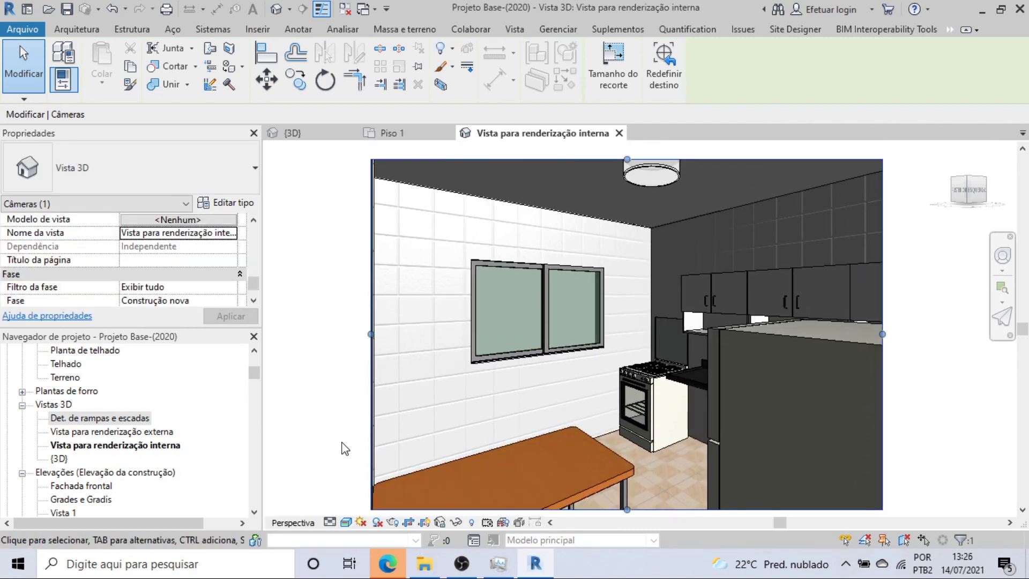